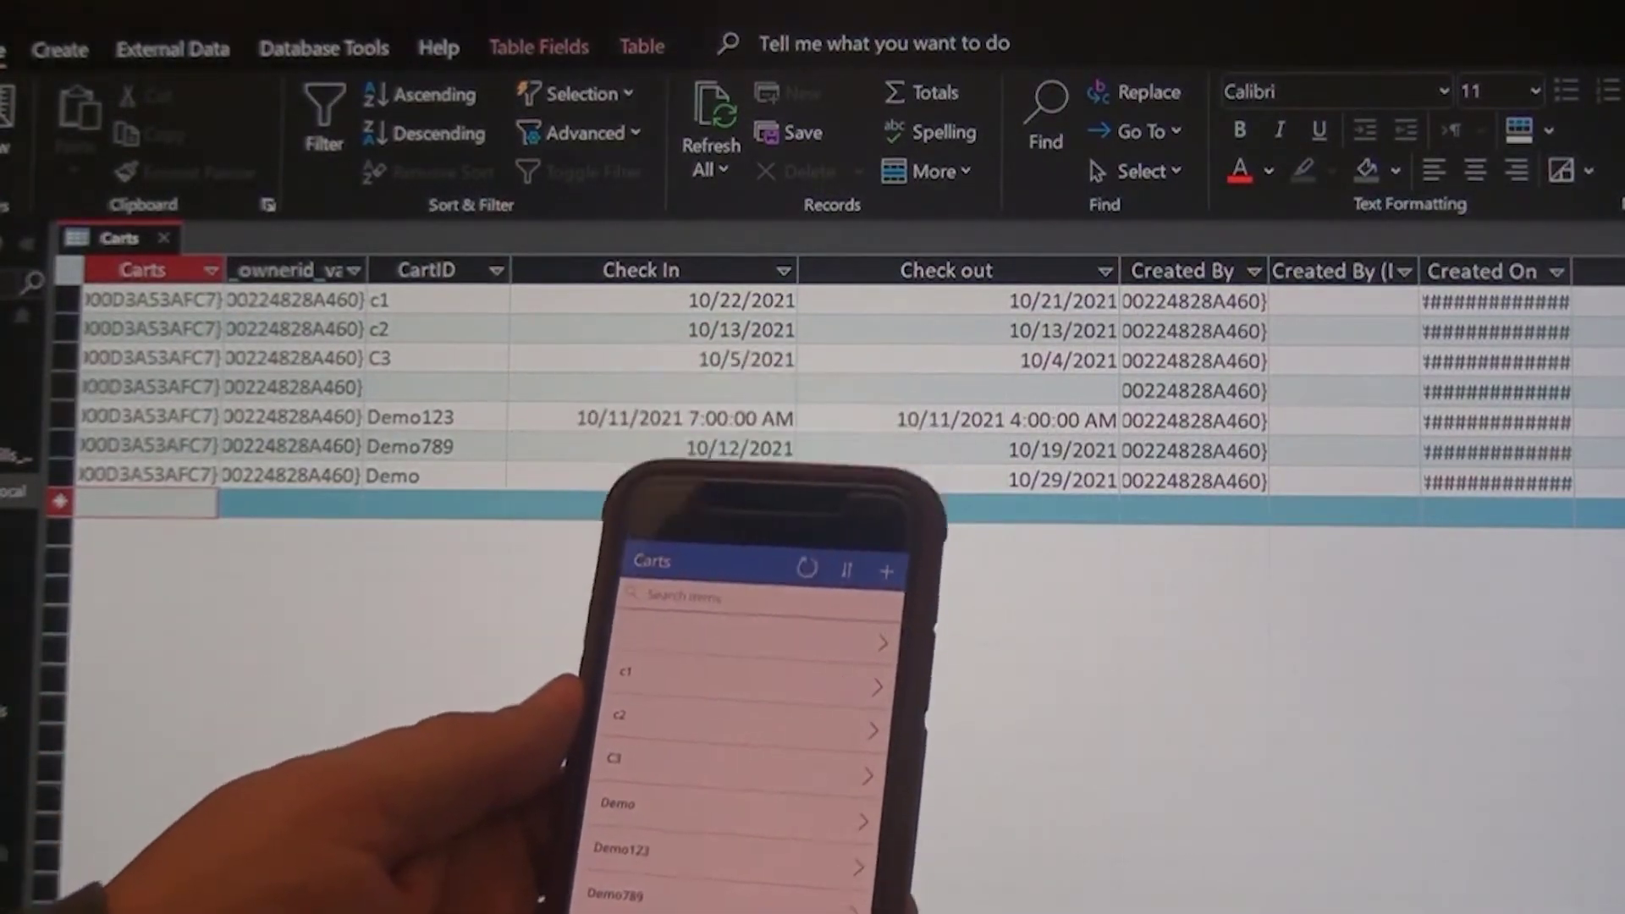
Refresh all data in Access so the new Phone test record shows in Carts.
left_click(688, 125)
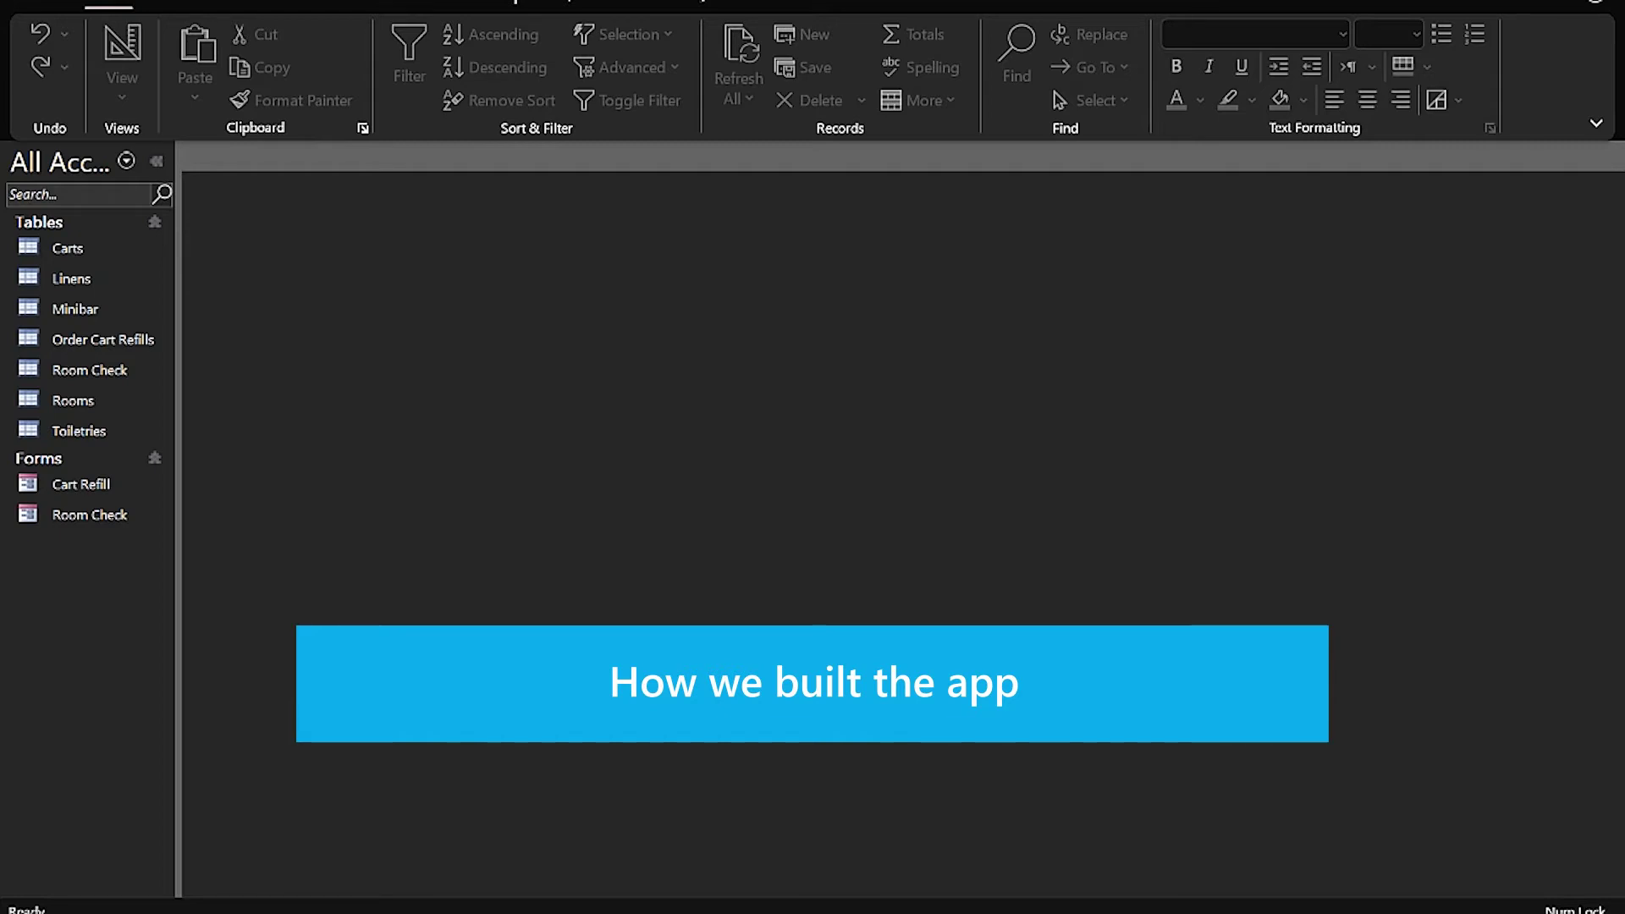
Start a Dataverse export from the Room Check table and include all seven tables.
left_click(145, 518)
left_click(127, 258)
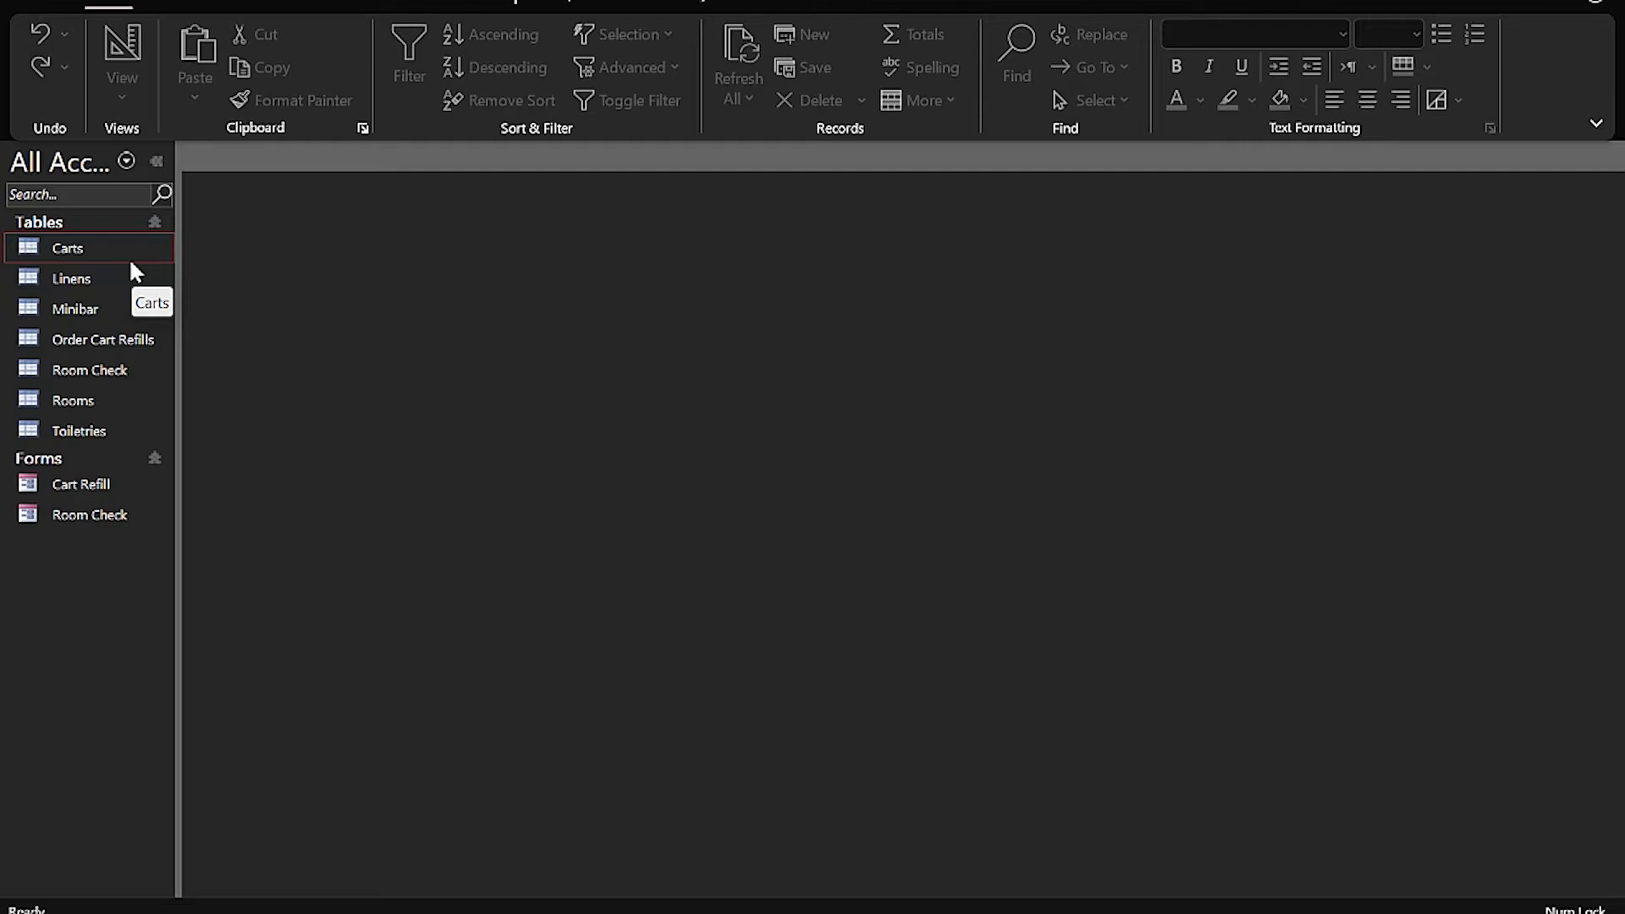
right_click(92, 366)
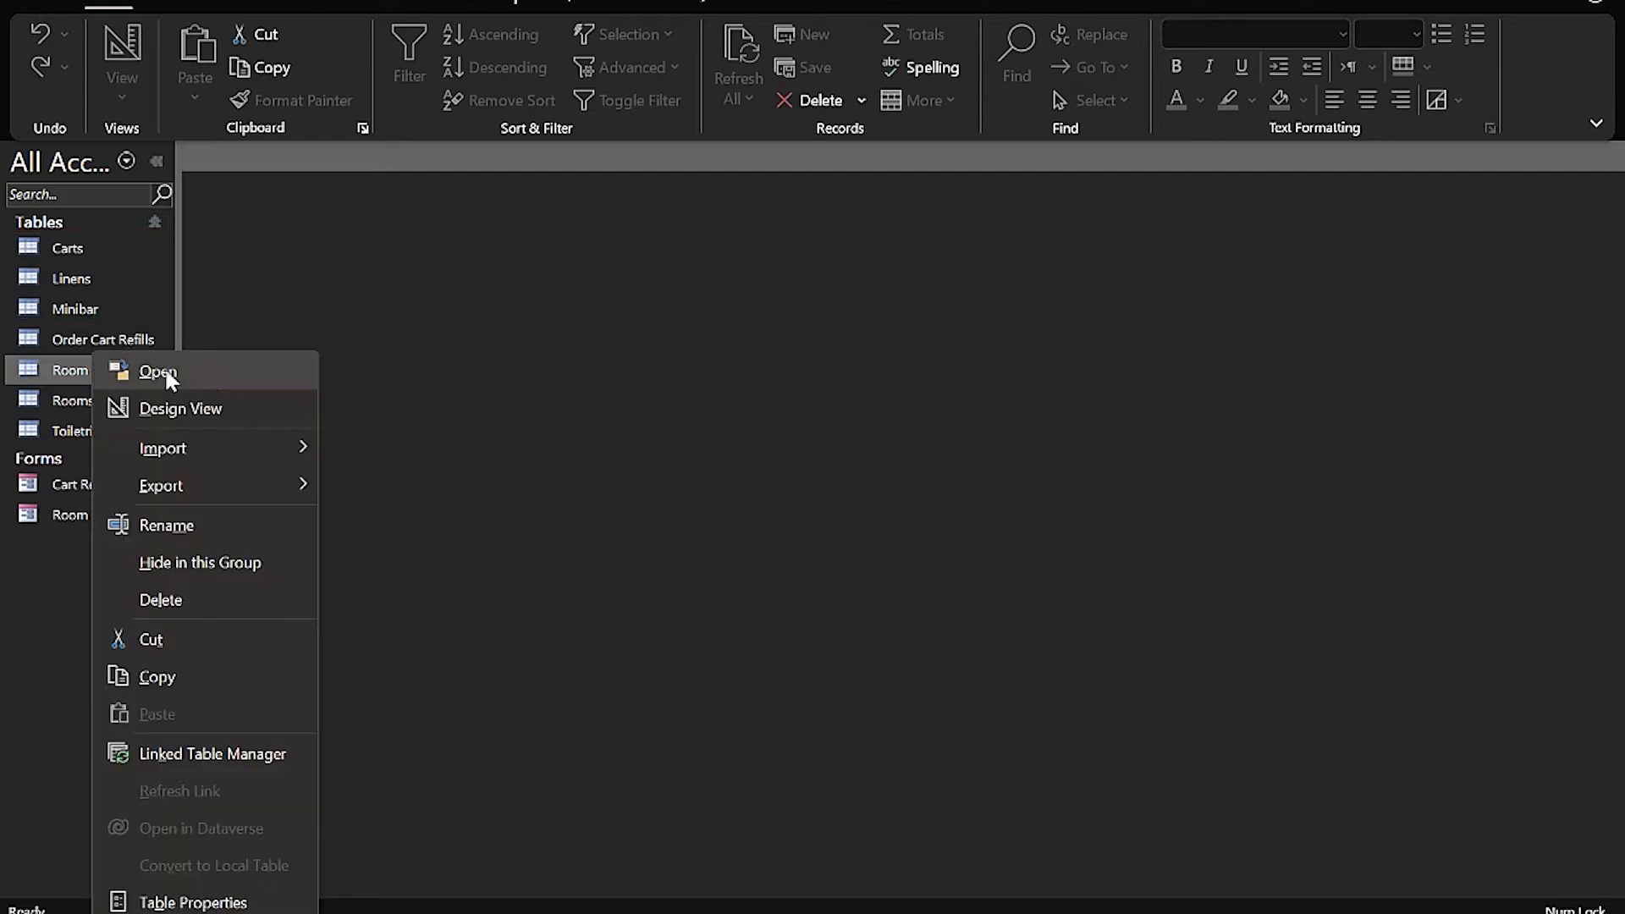
mouse_move(305, 483)
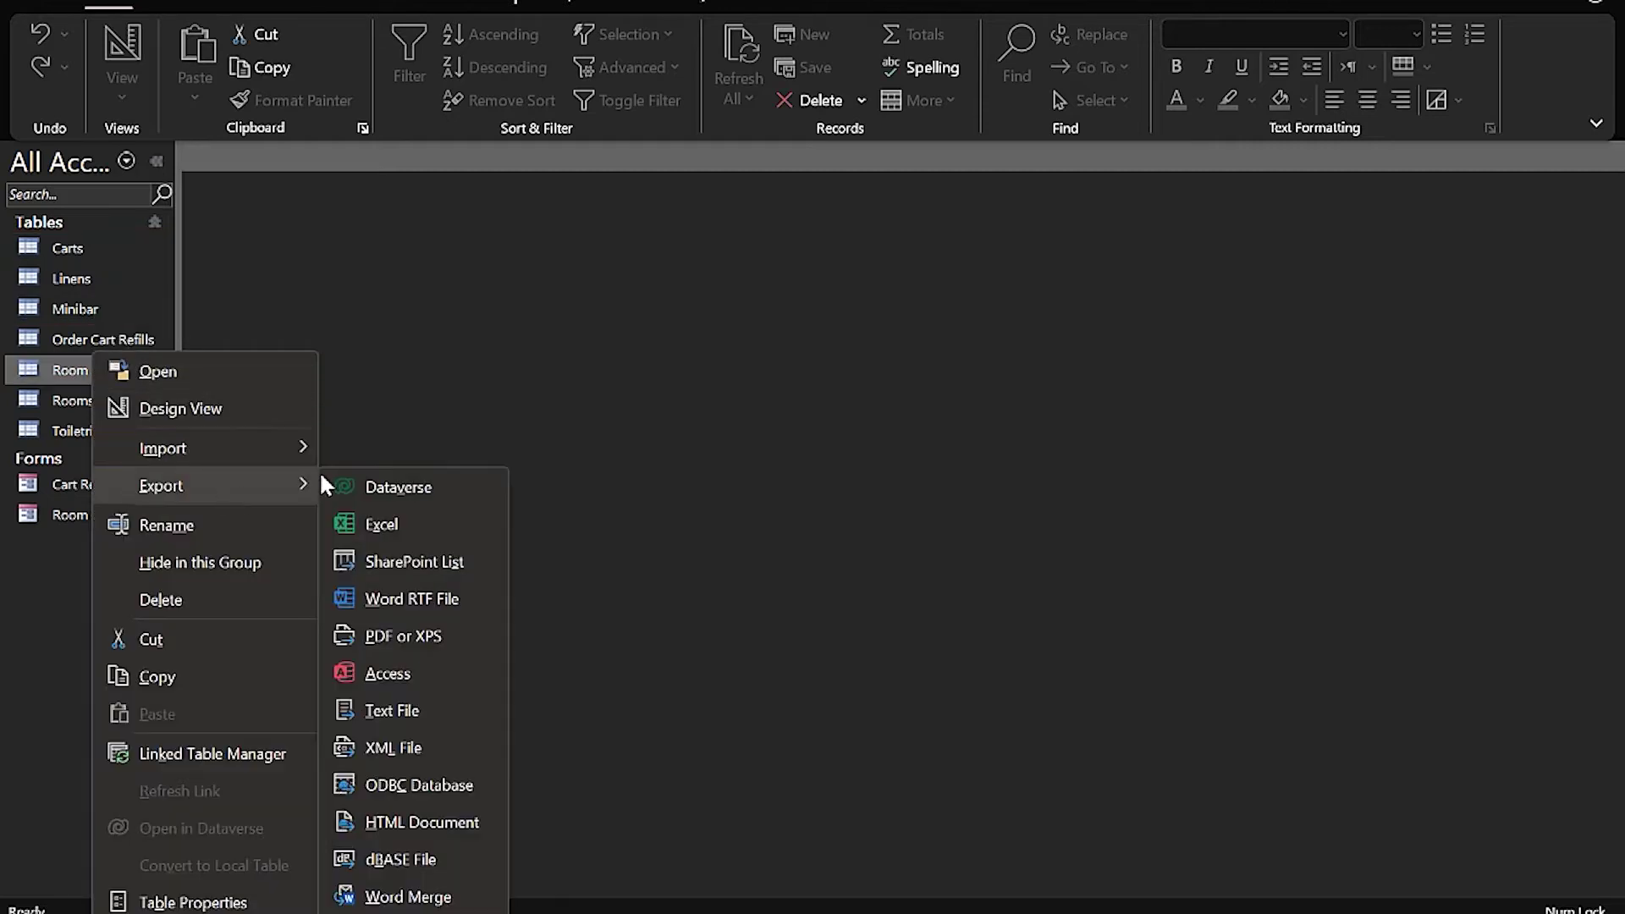
left_click(436, 489)
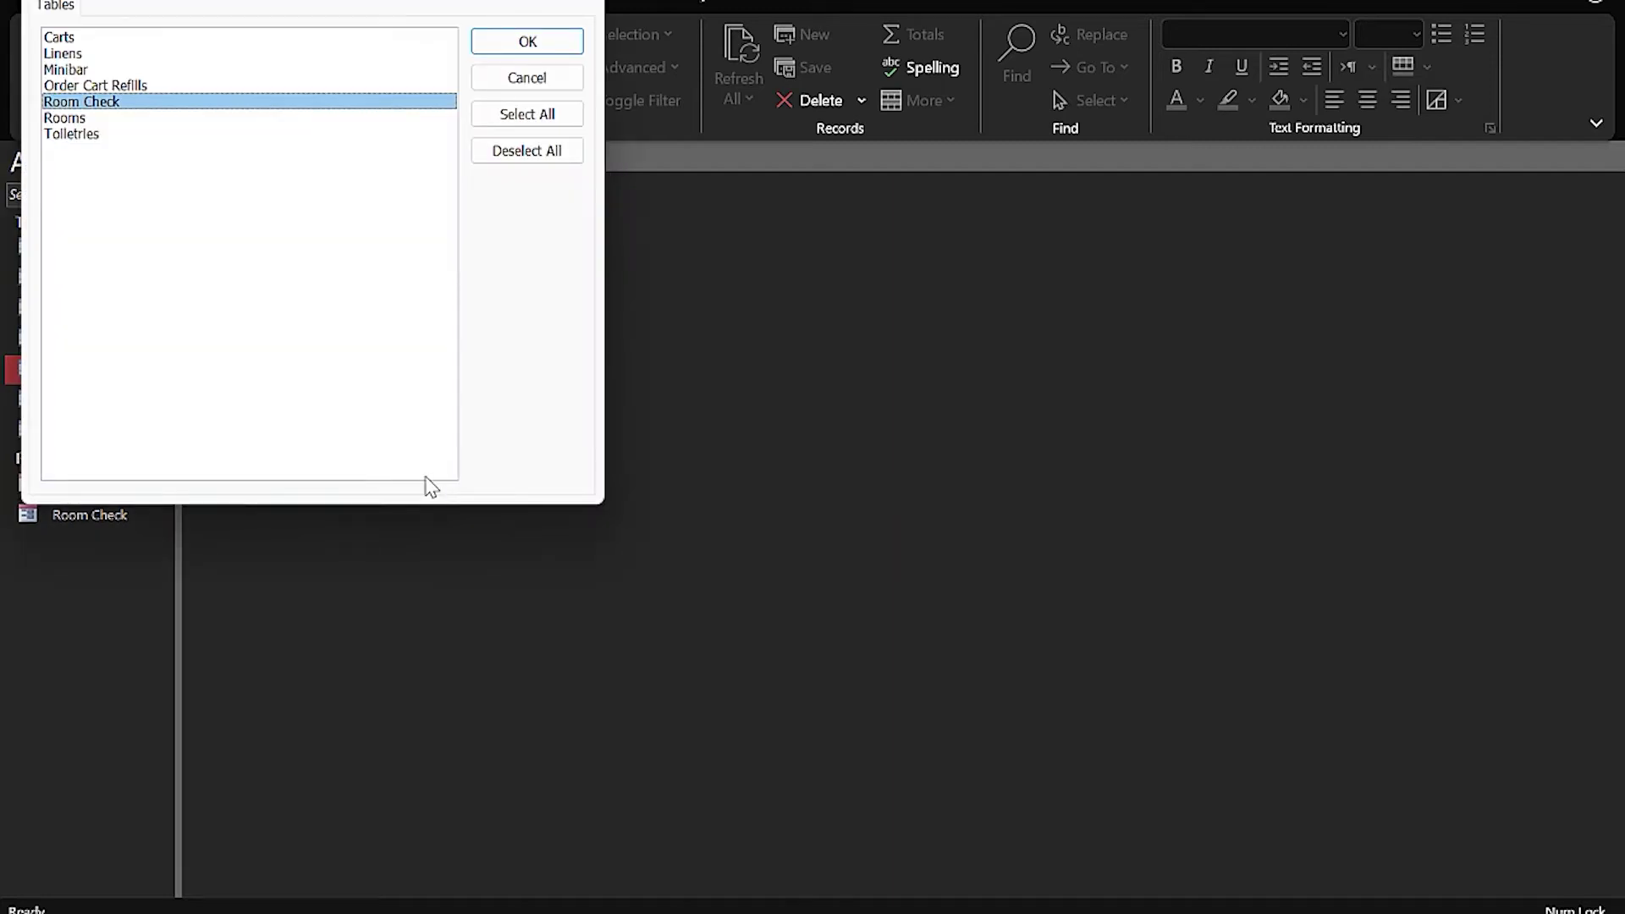
left_click(531, 119)
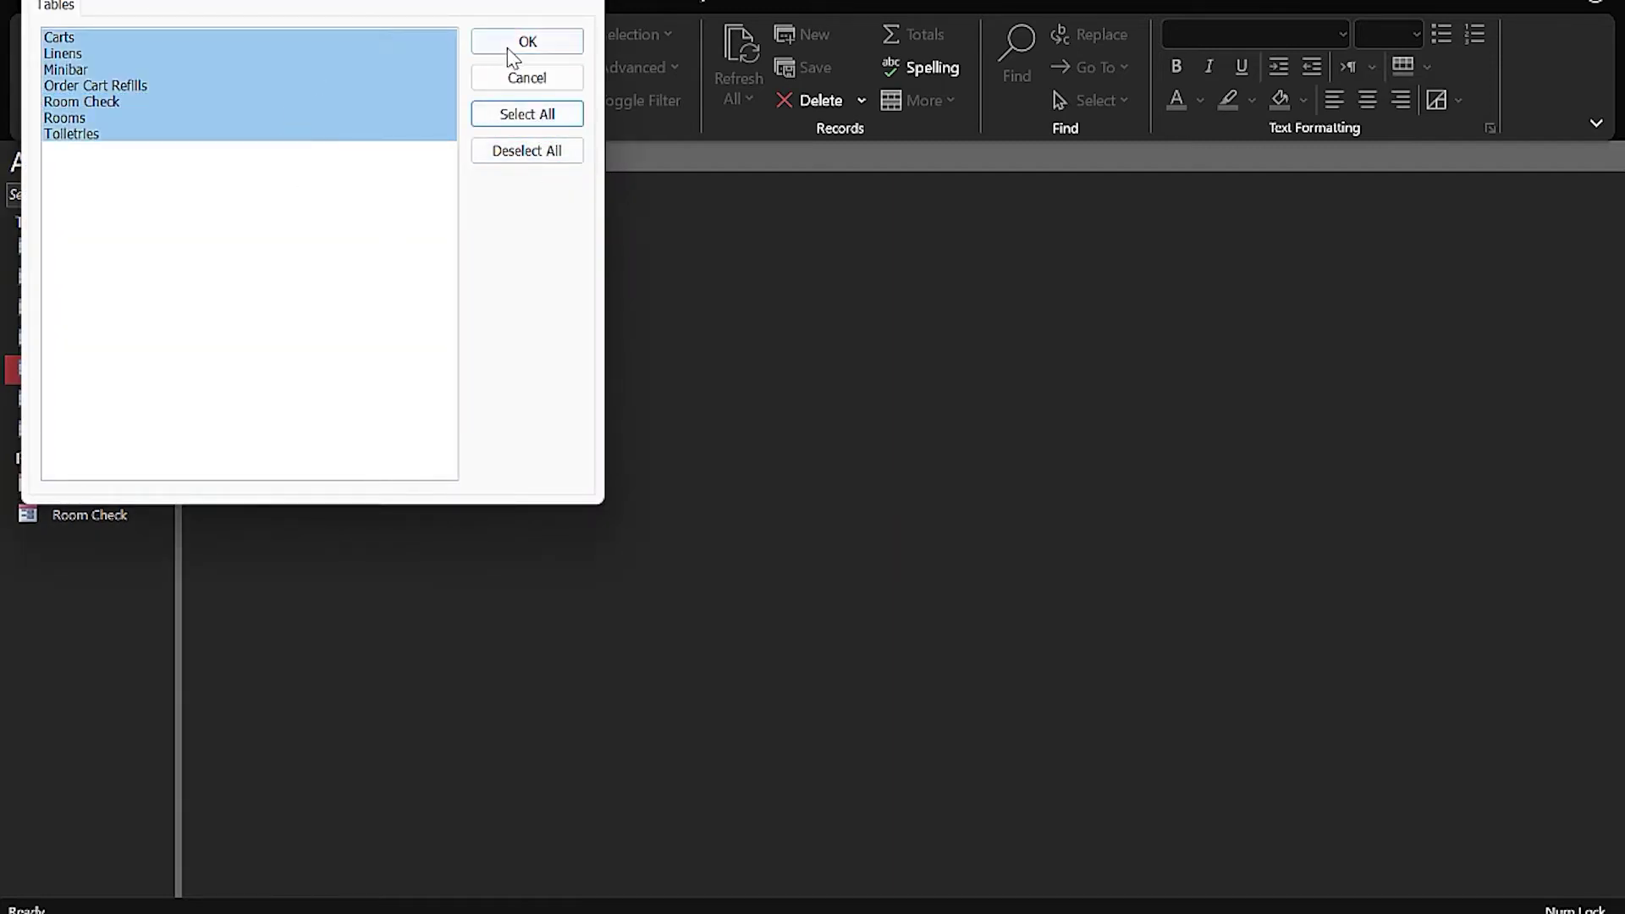
left_click(558, 42)
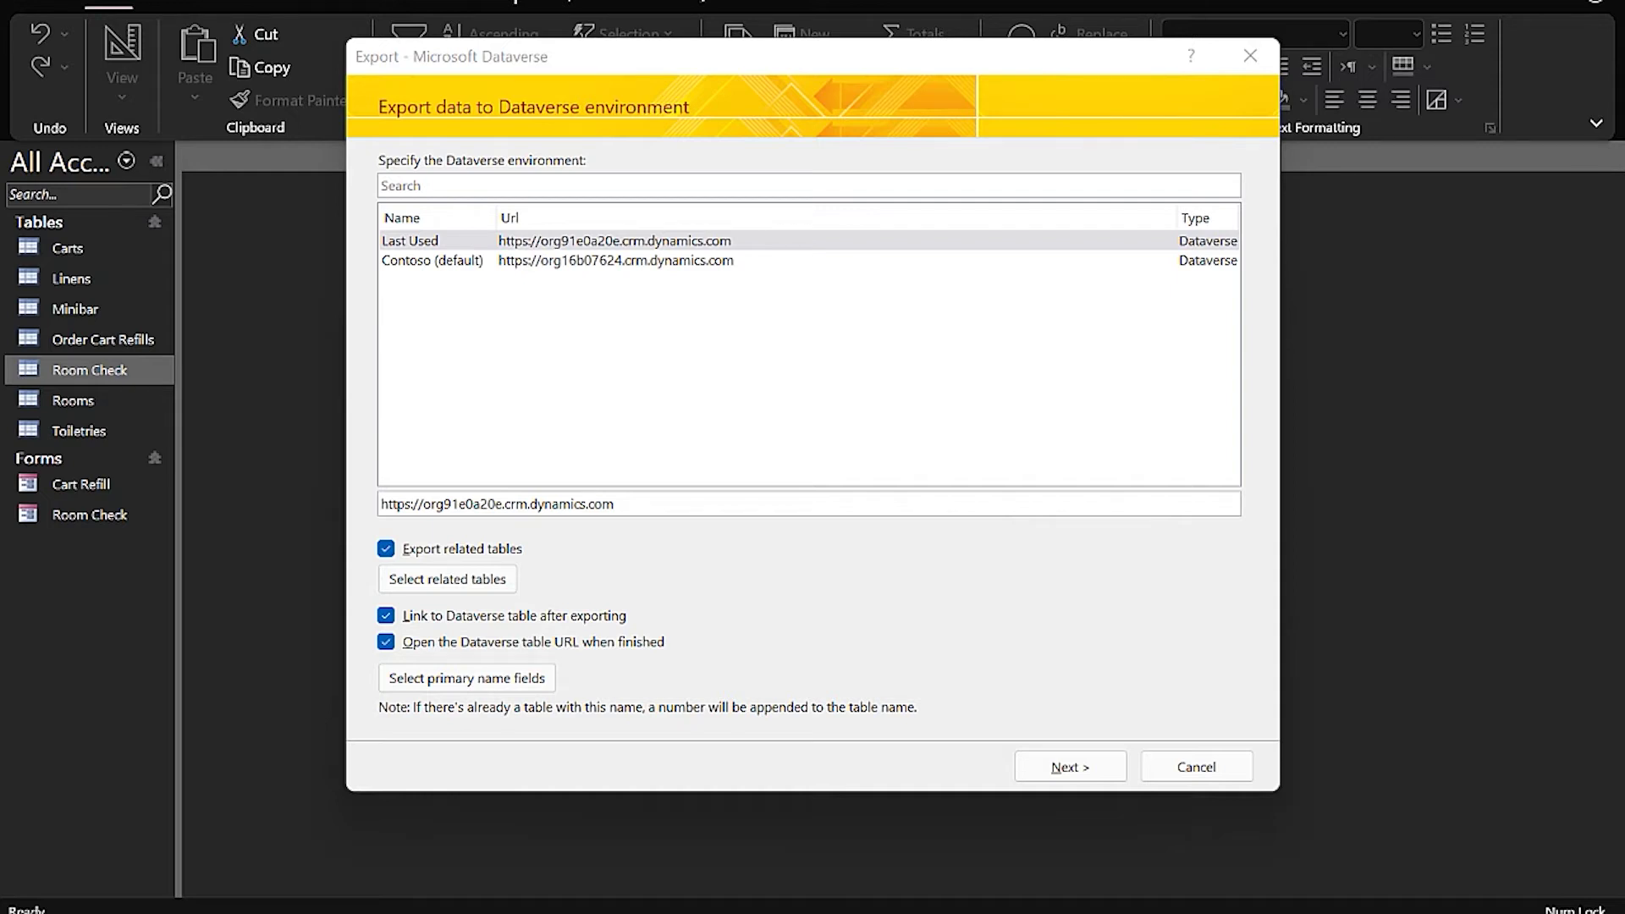
Review the related tables under Carts and Room Check, accept them, and validate the export.
left_click(461, 583)
left_click(583, 221)
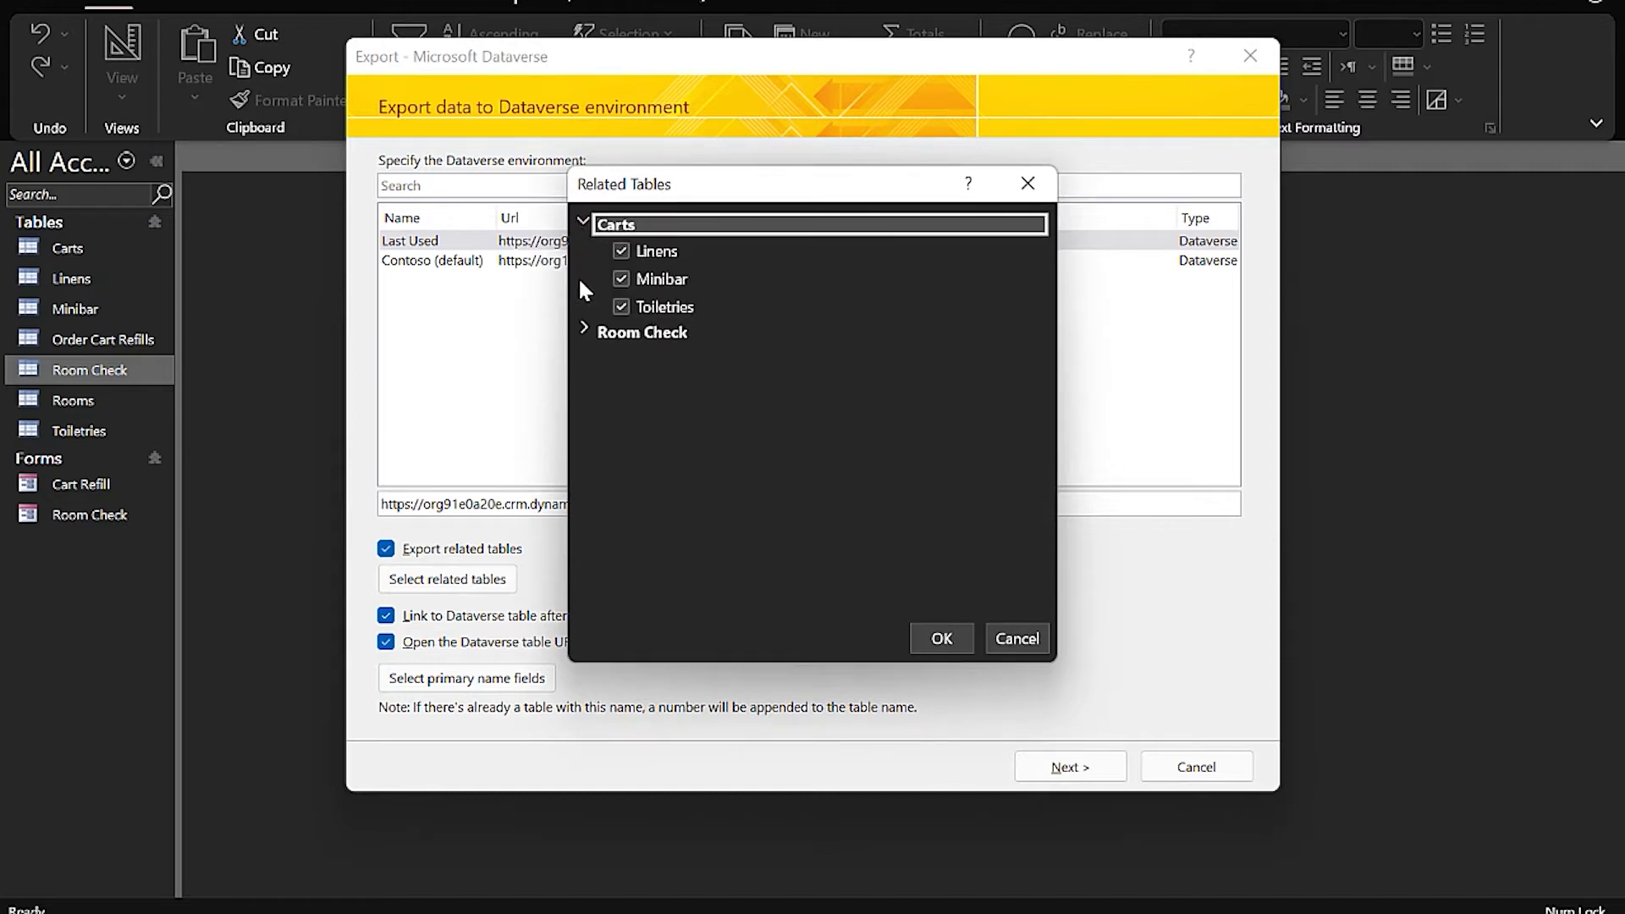
left_click(584, 330)
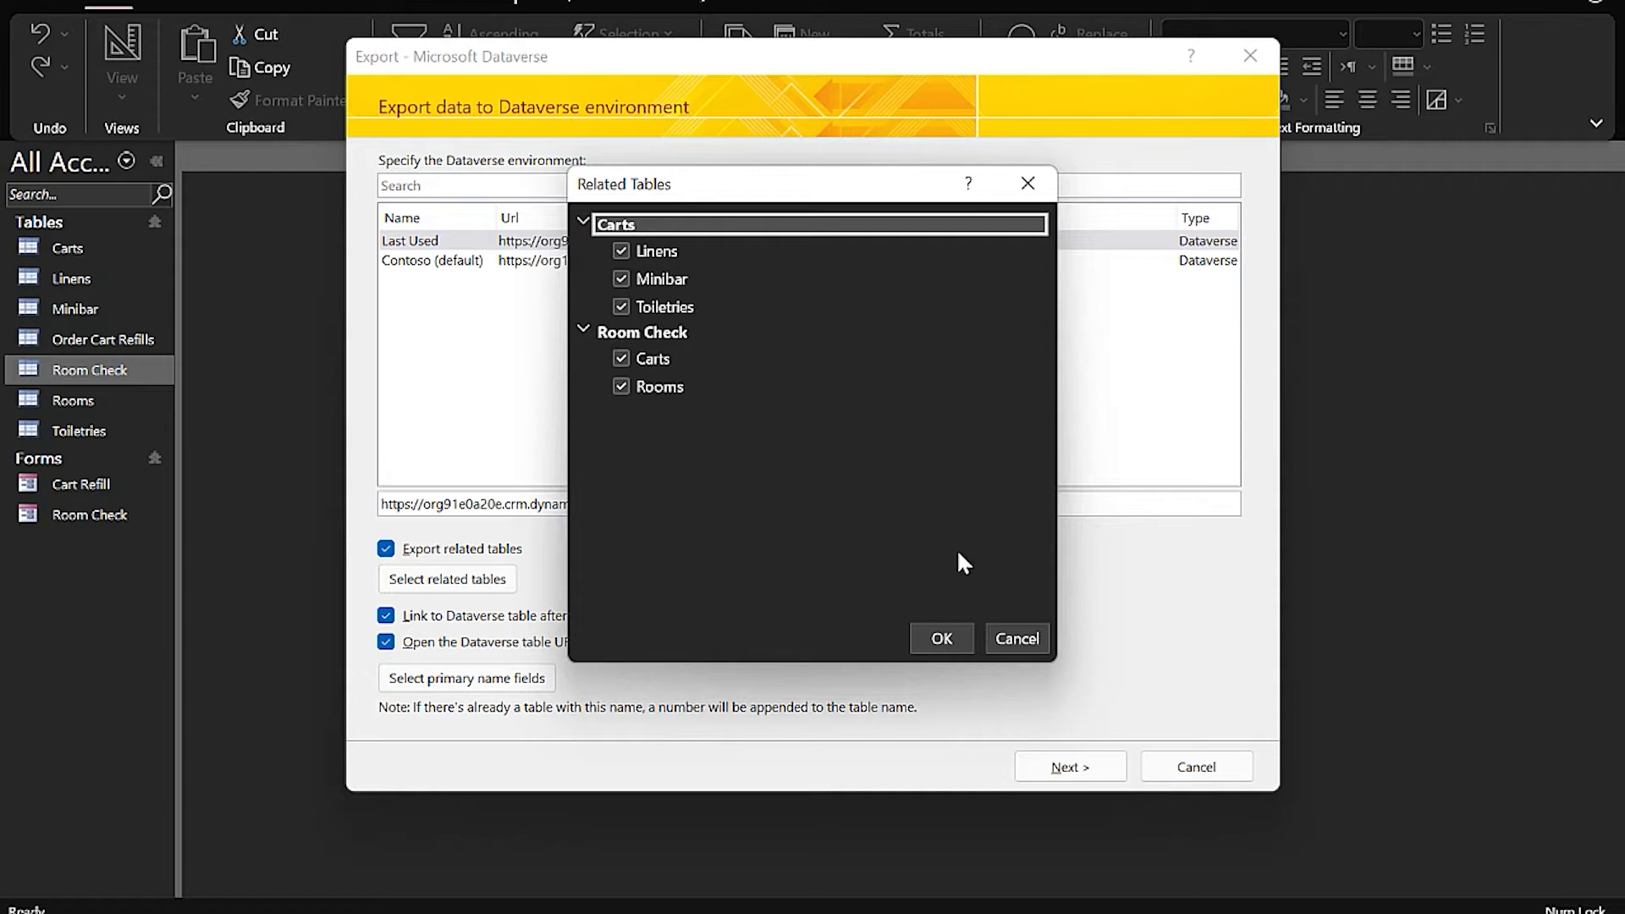
left_click(959, 638)
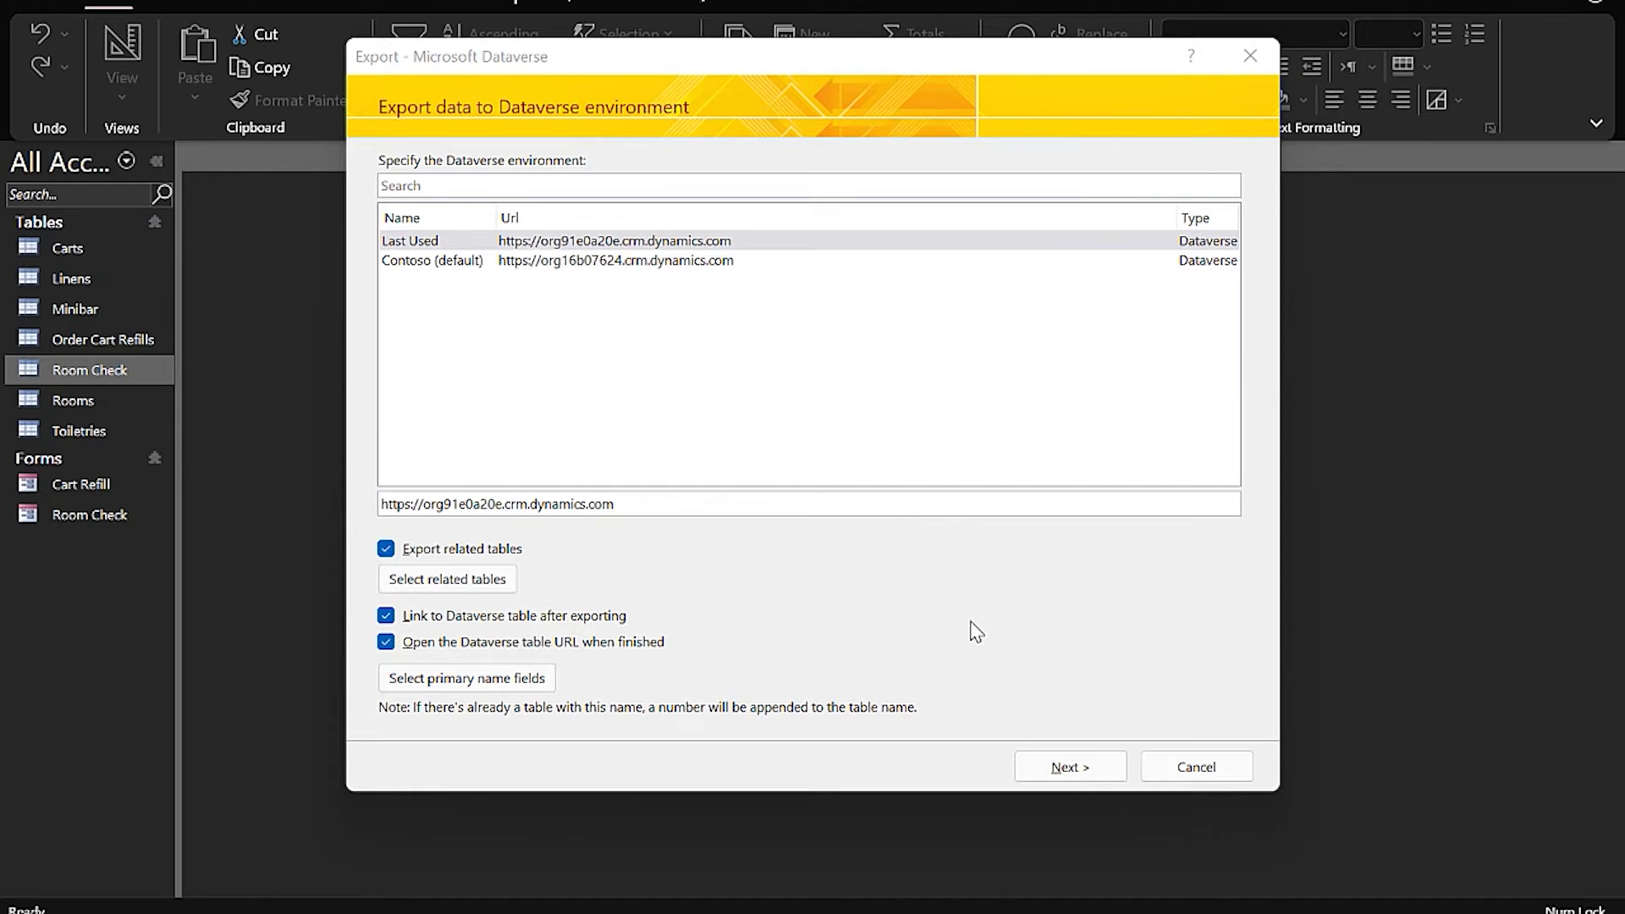
left_click(1064, 764)
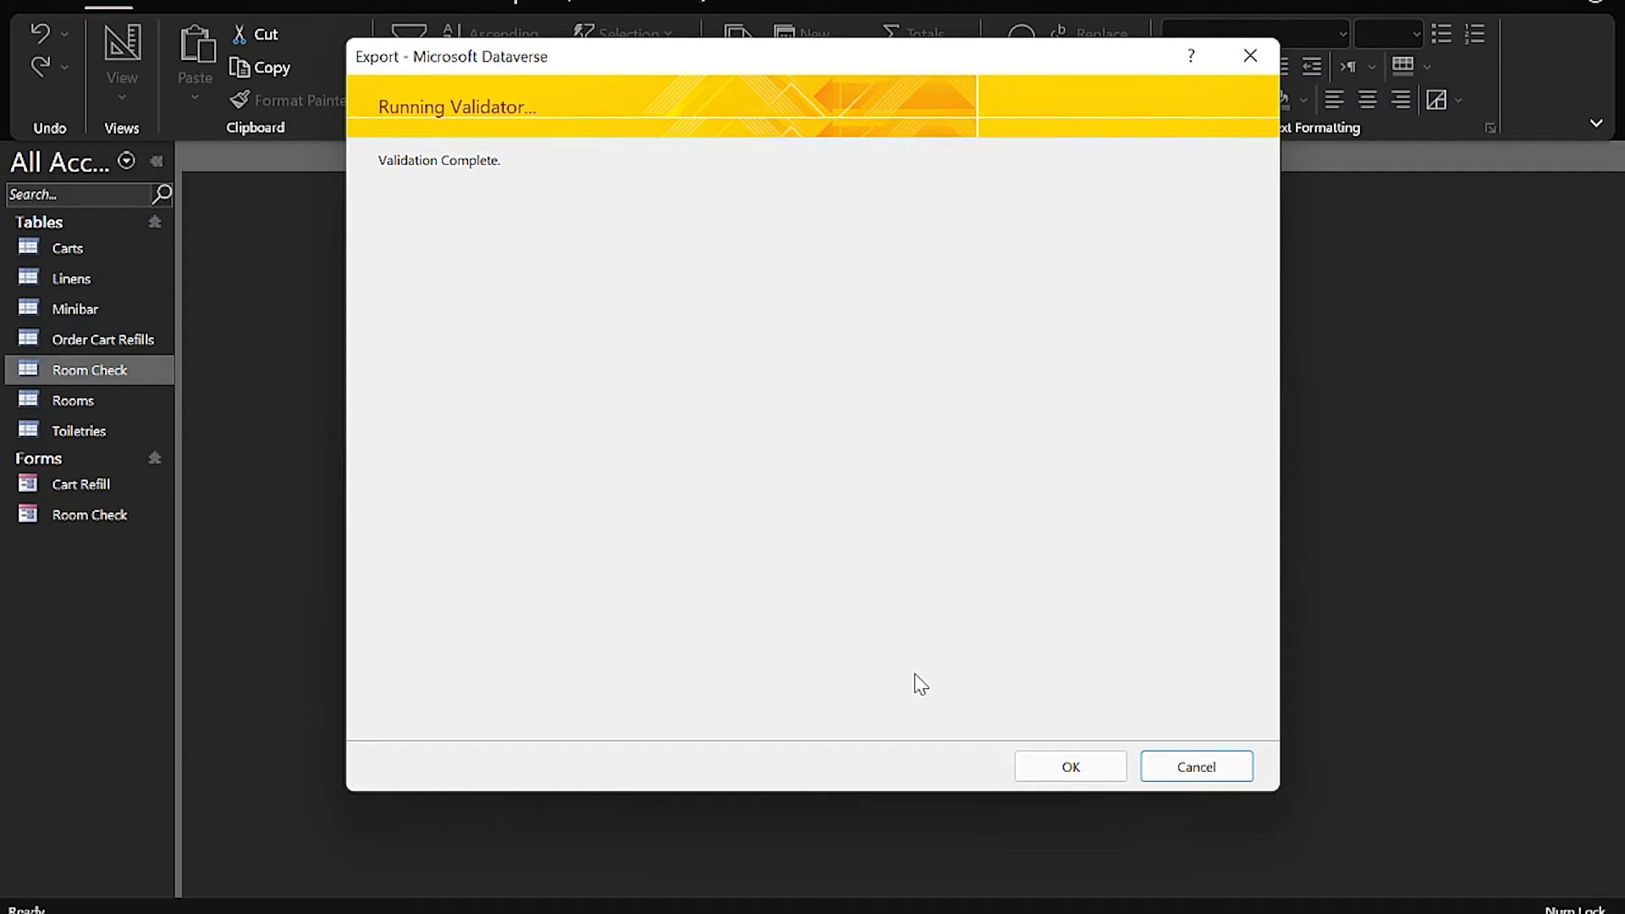
Run the validated export to Dataverse and close the finished summary.
left_click(1073, 769)
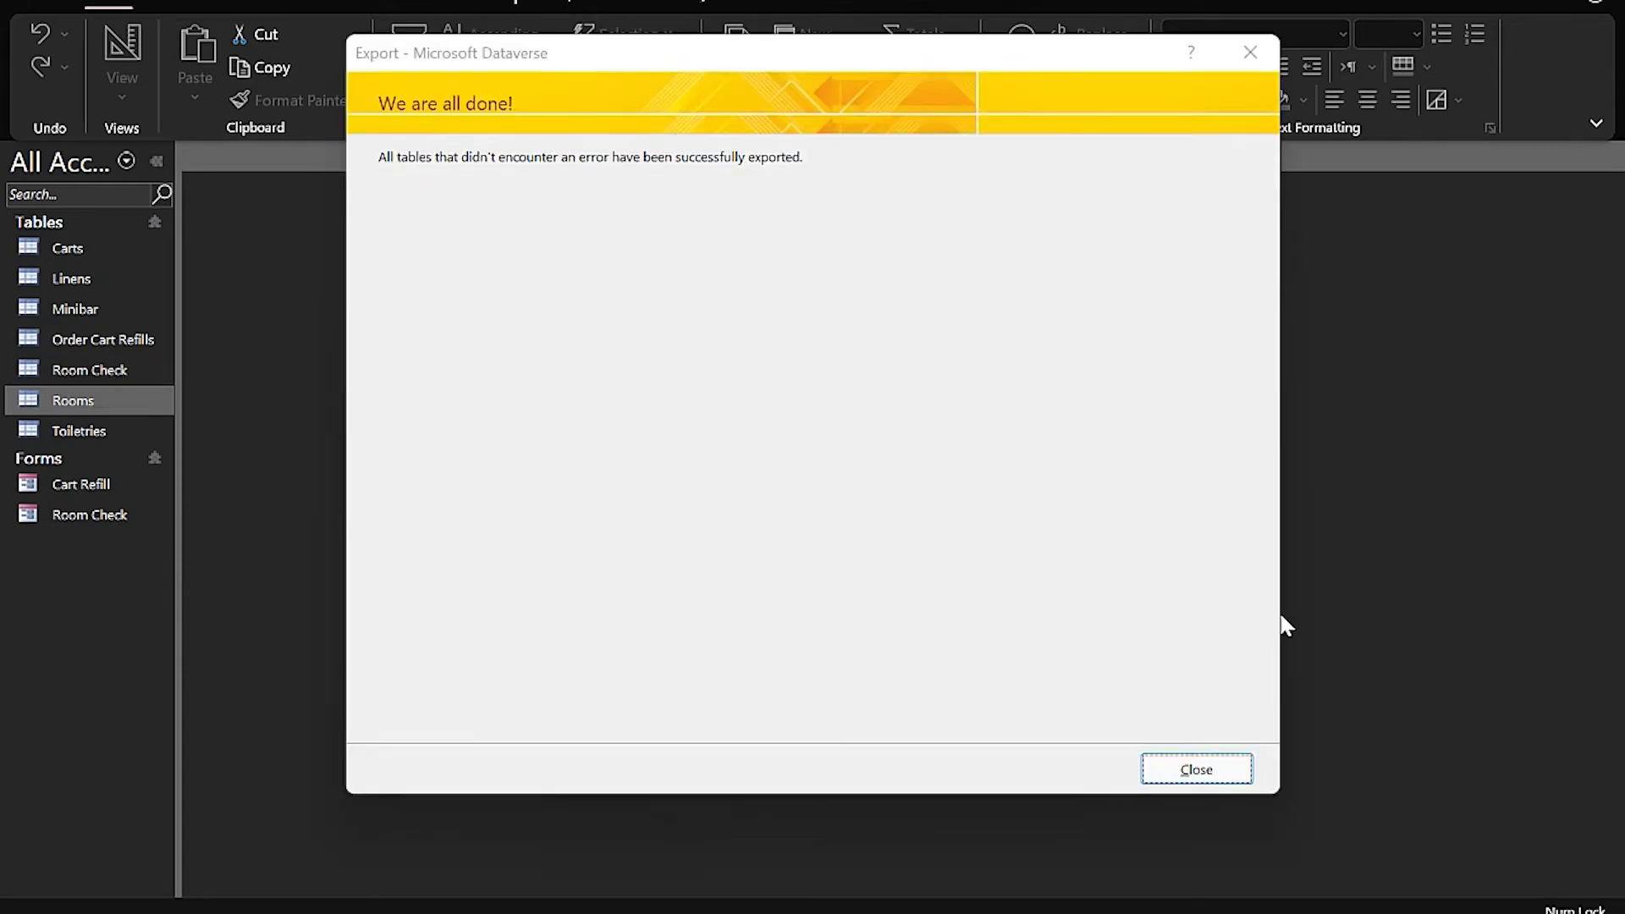
left_click(1197, 769)
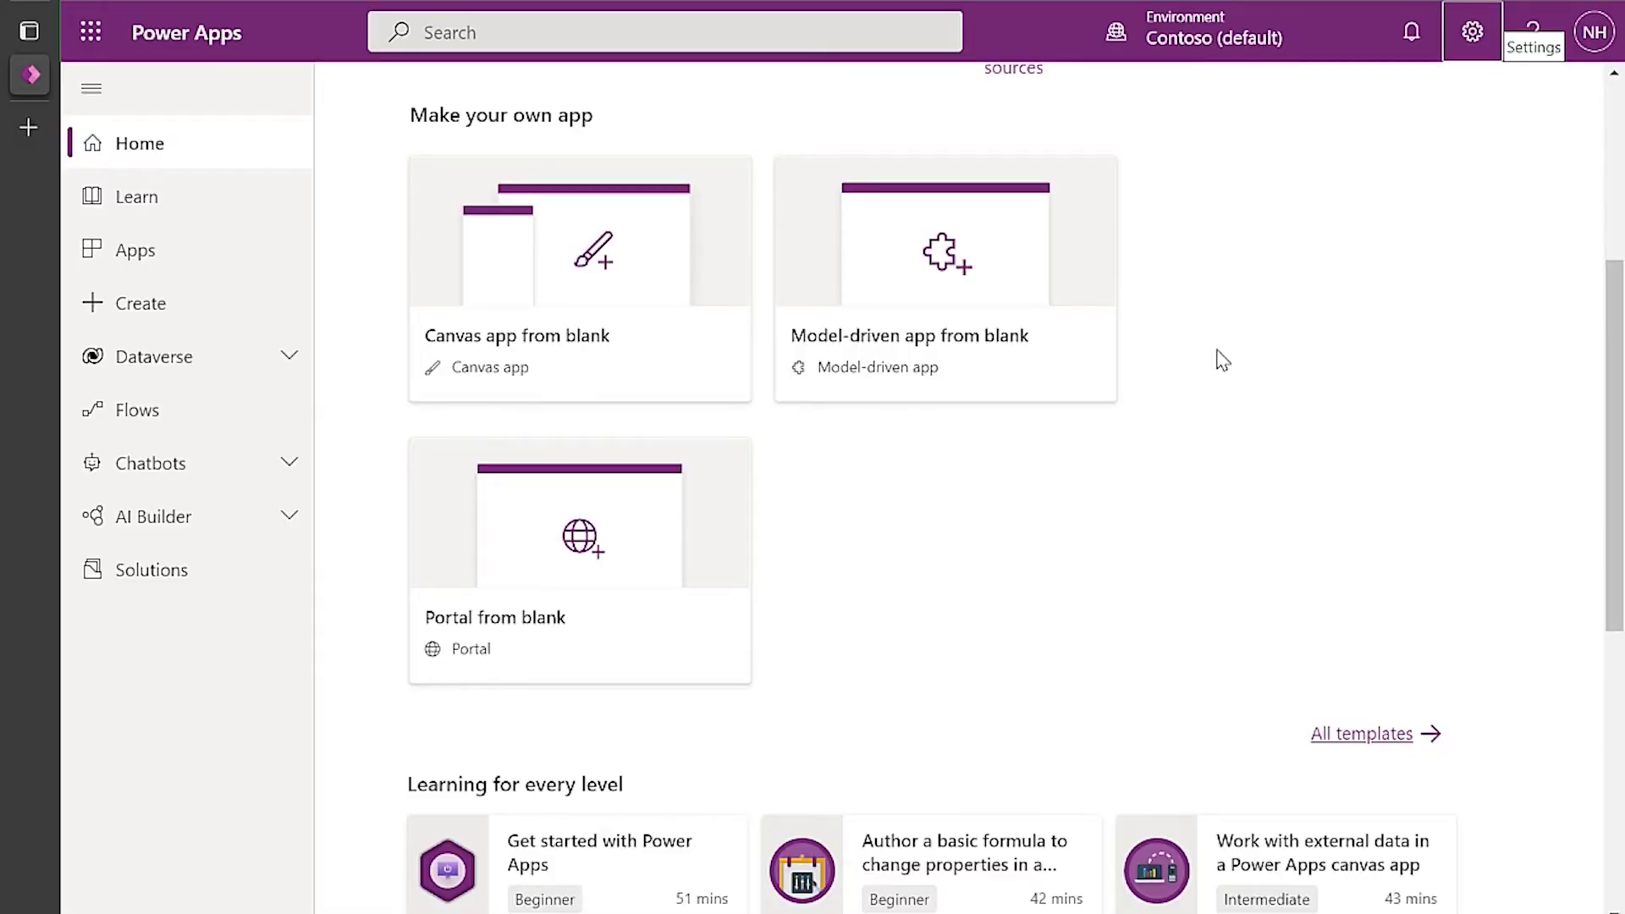
Filter the Dataverse table list to Custom tables and open Carts.
left_click(161, 373)
left_click(145, 416)
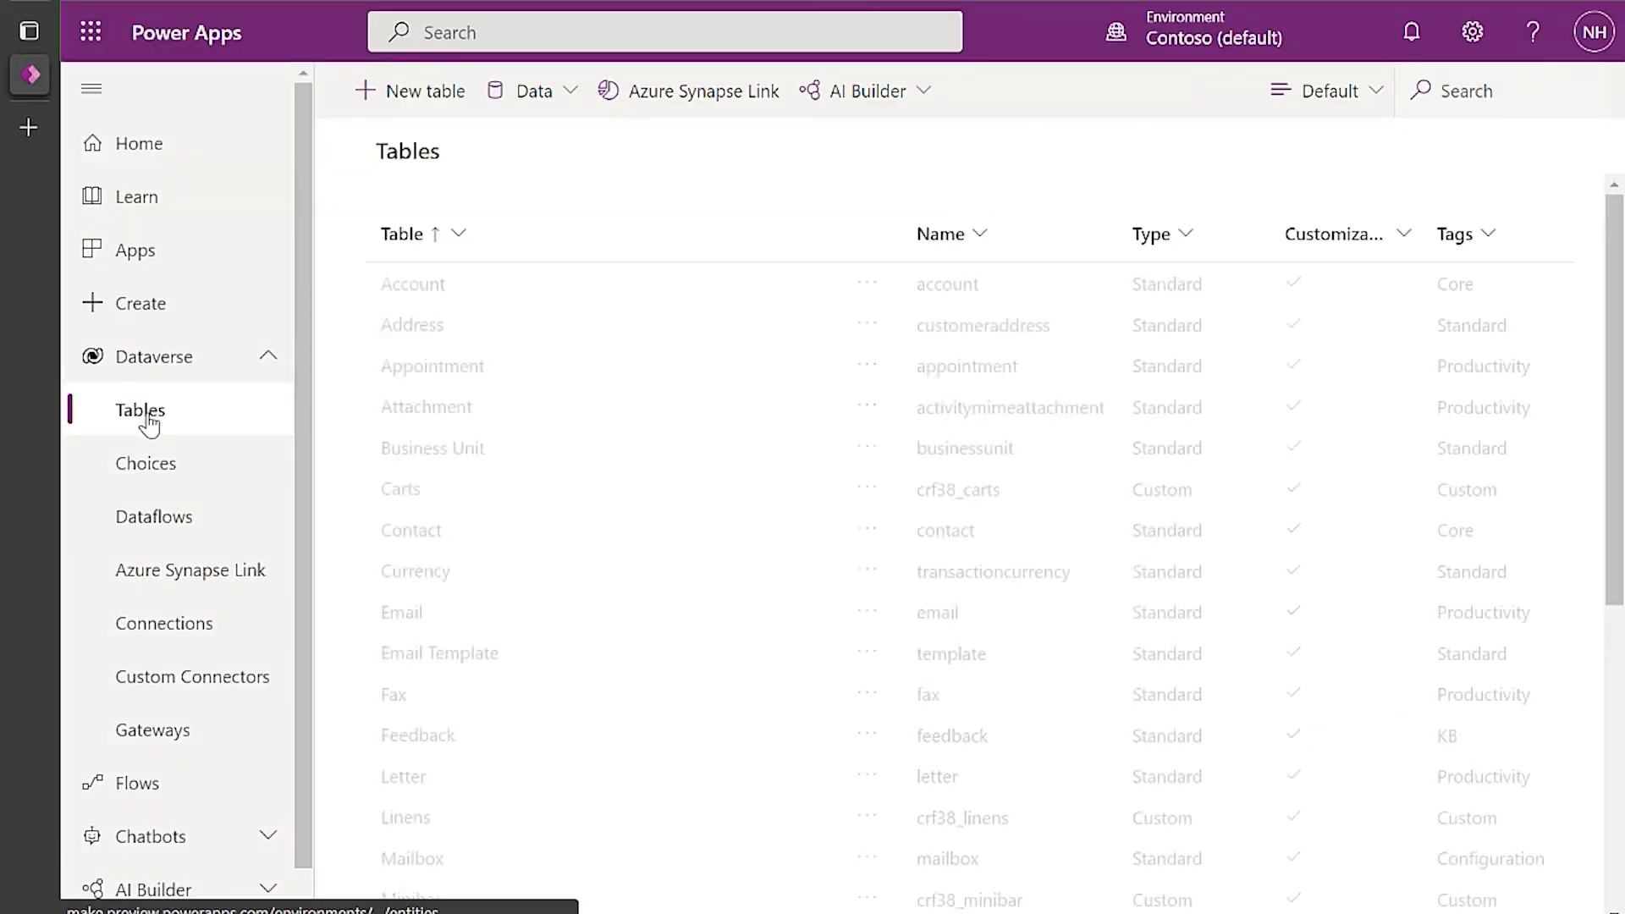
left_click(1375, 90)
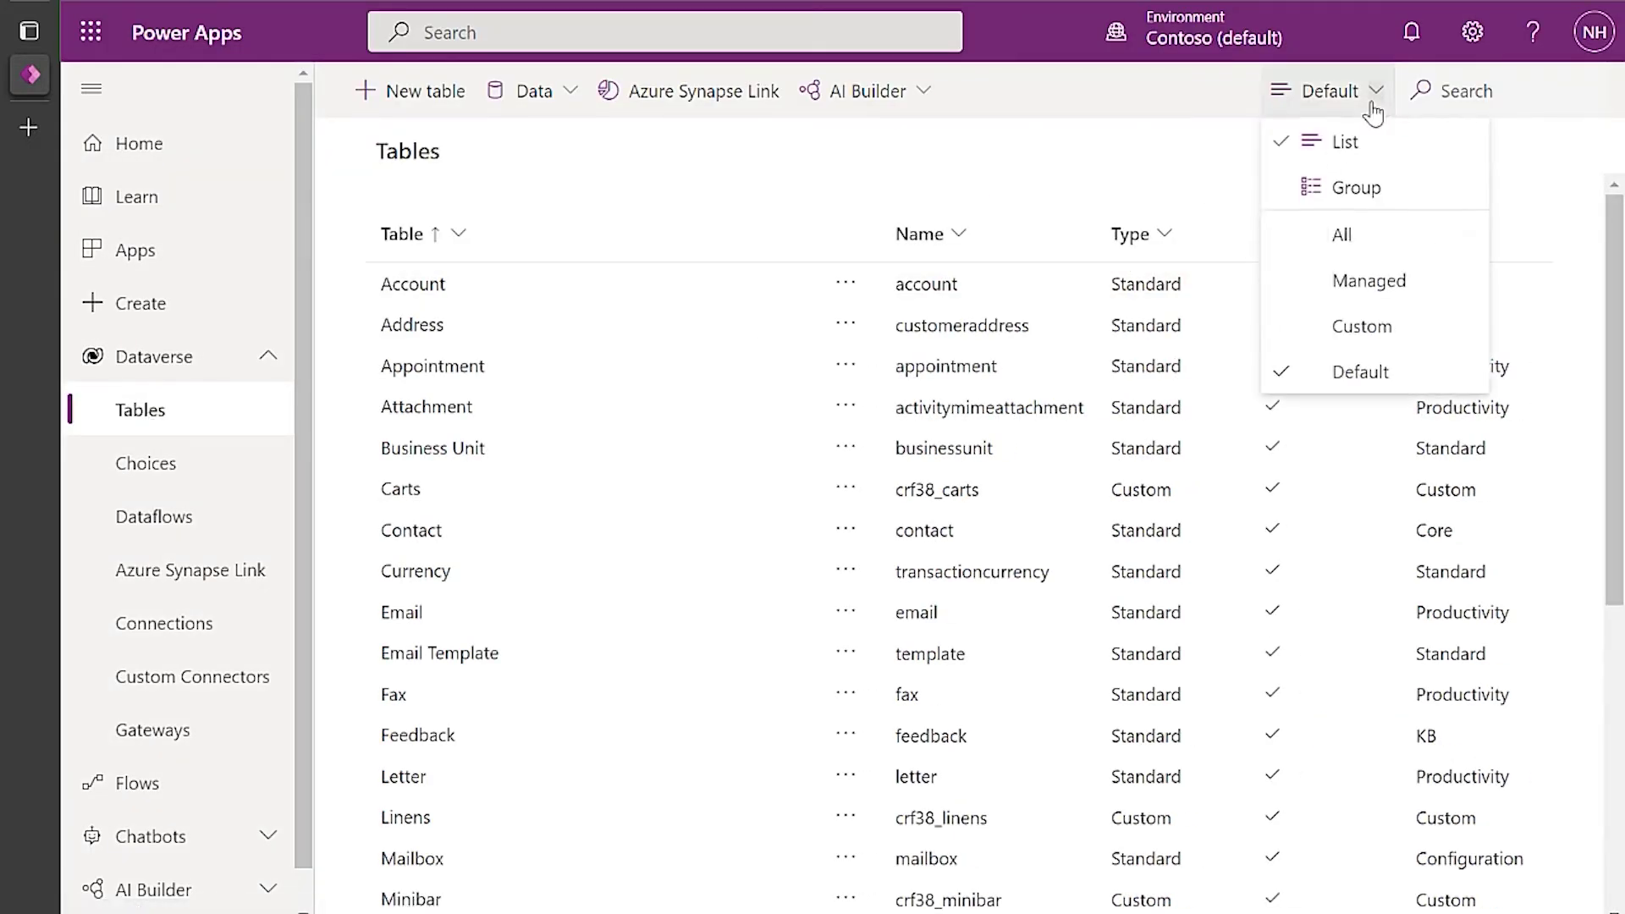
left_click(1349, 329)
left_click(401, 285)
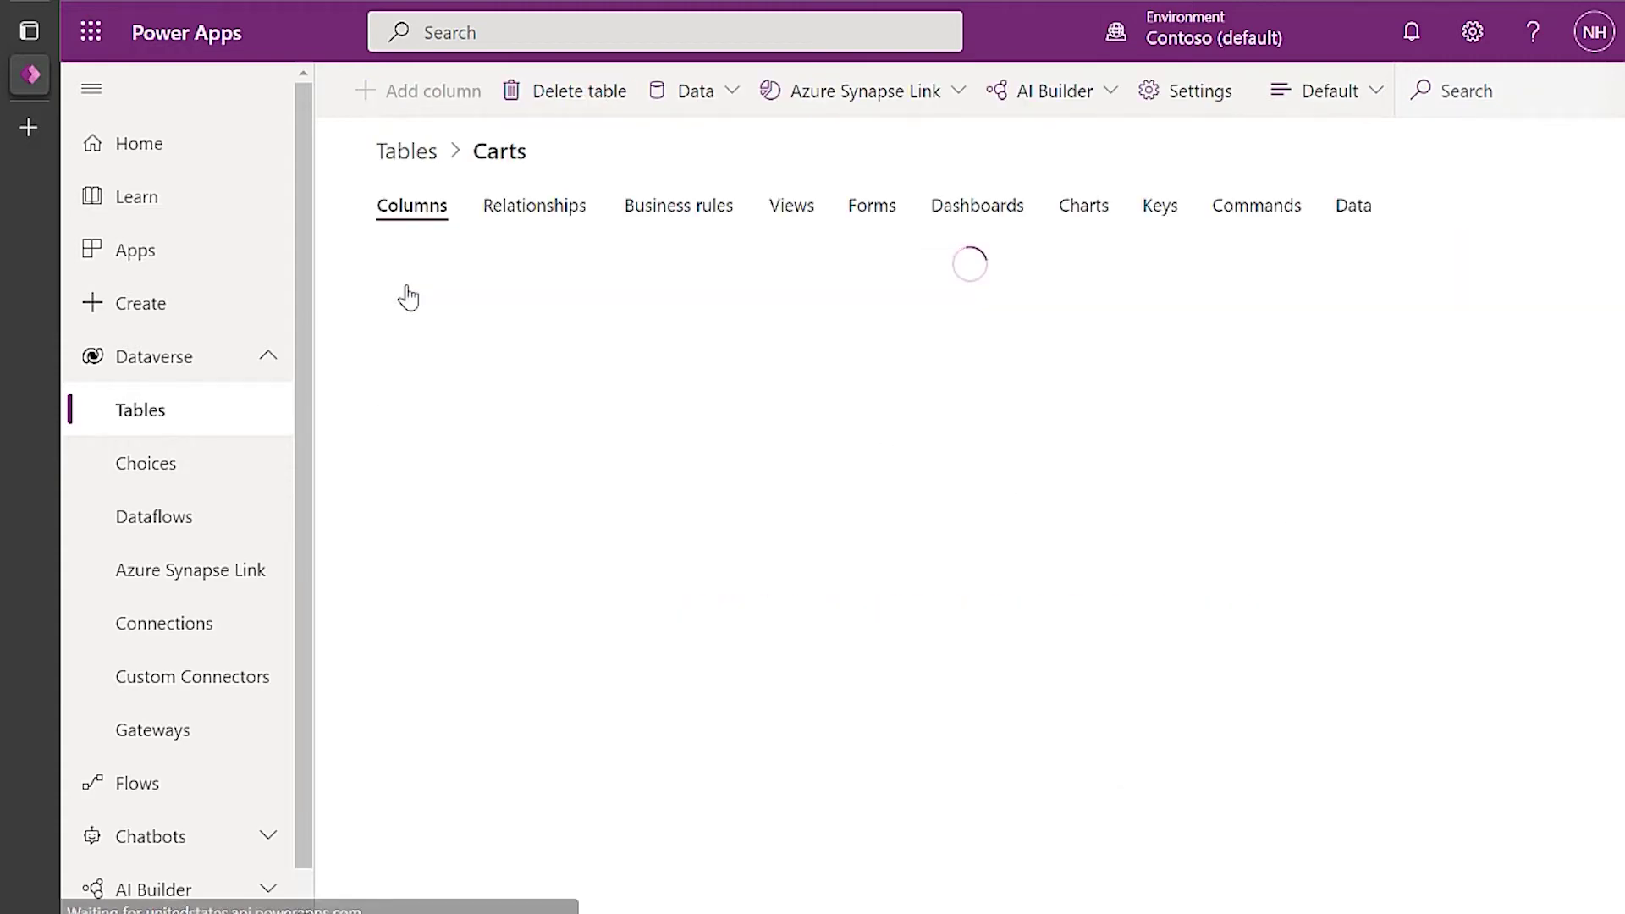
Check the Carts relationships and view its records in the All columns view.
left_click(567, 209)
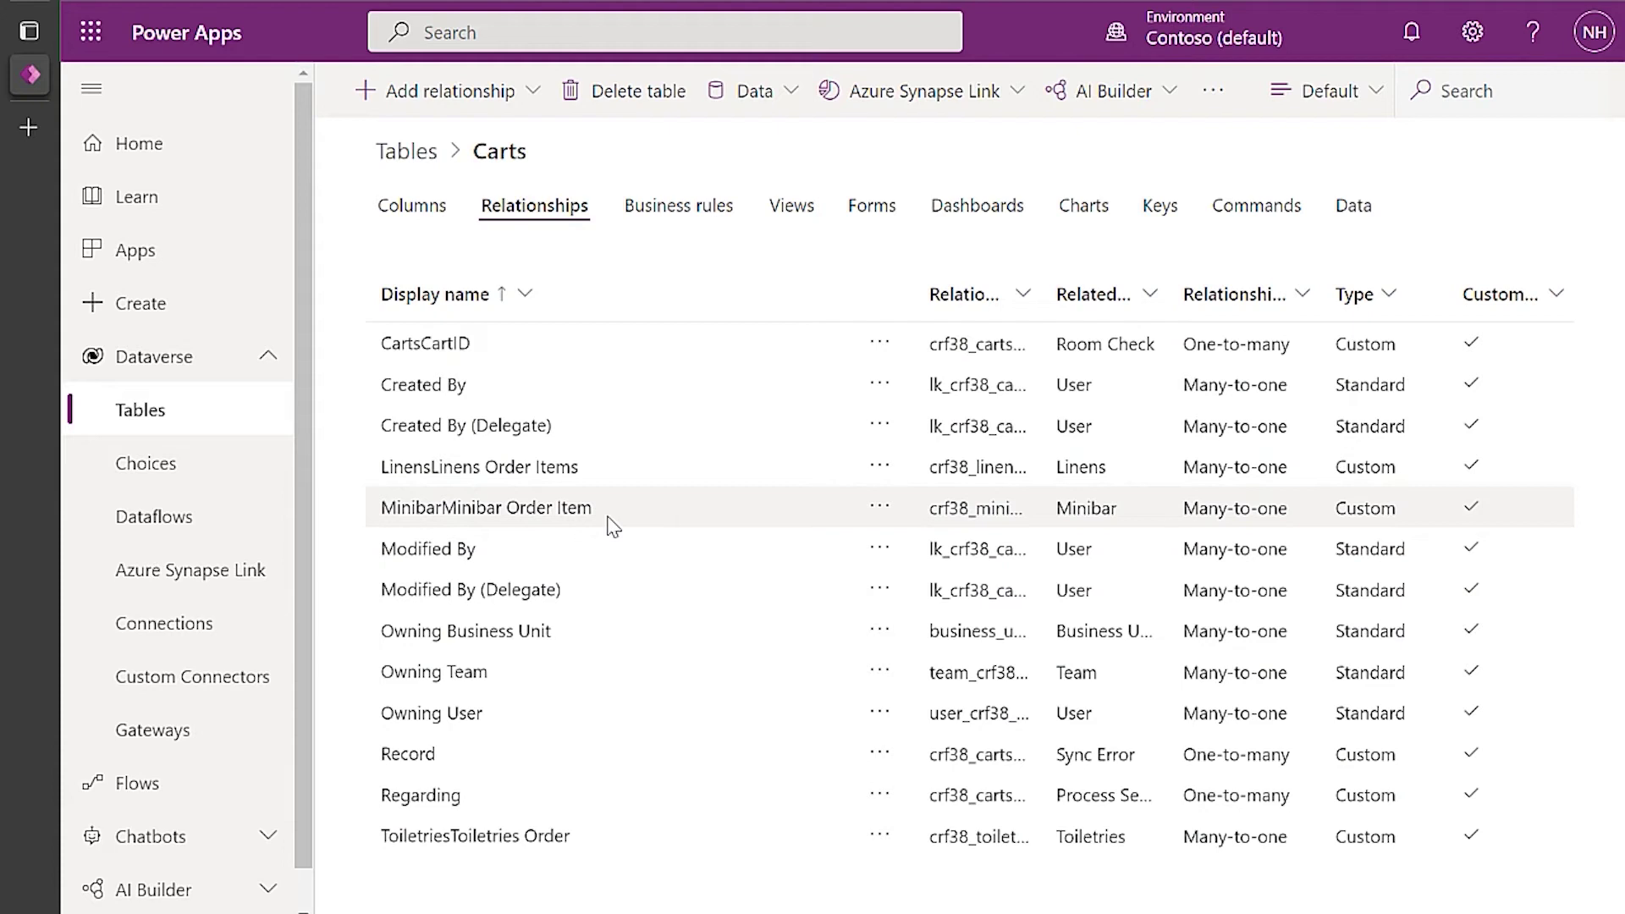
left_click(1354, 208)
left_click(1489, 90)
left_click(1481, 142)
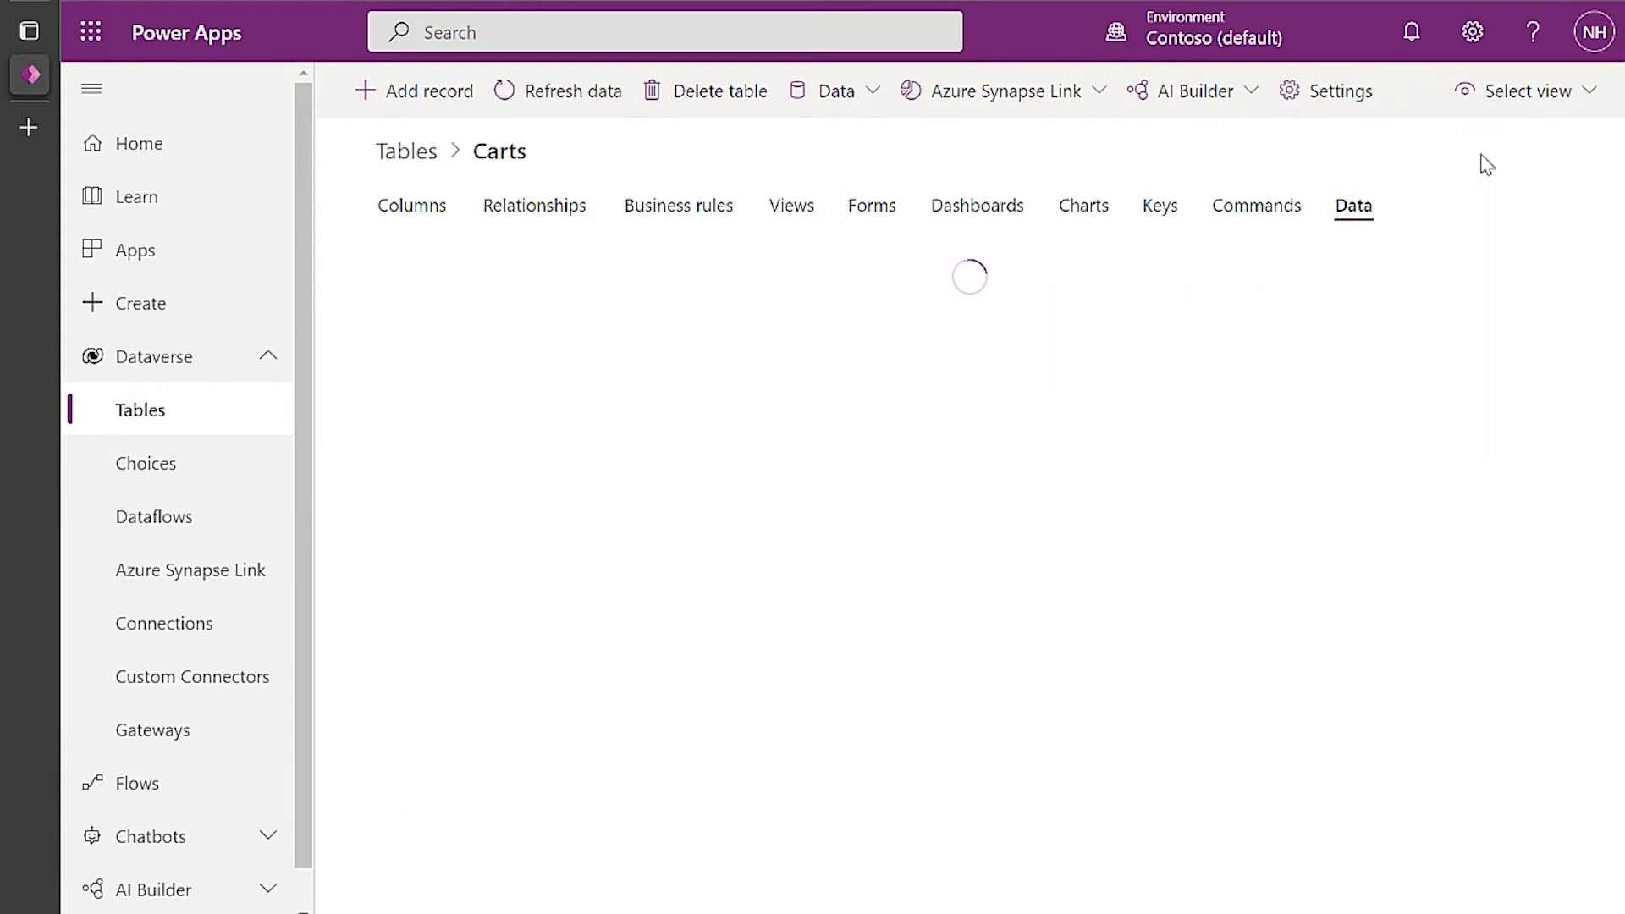
left_click_drag(595, 501, 1501, 471)
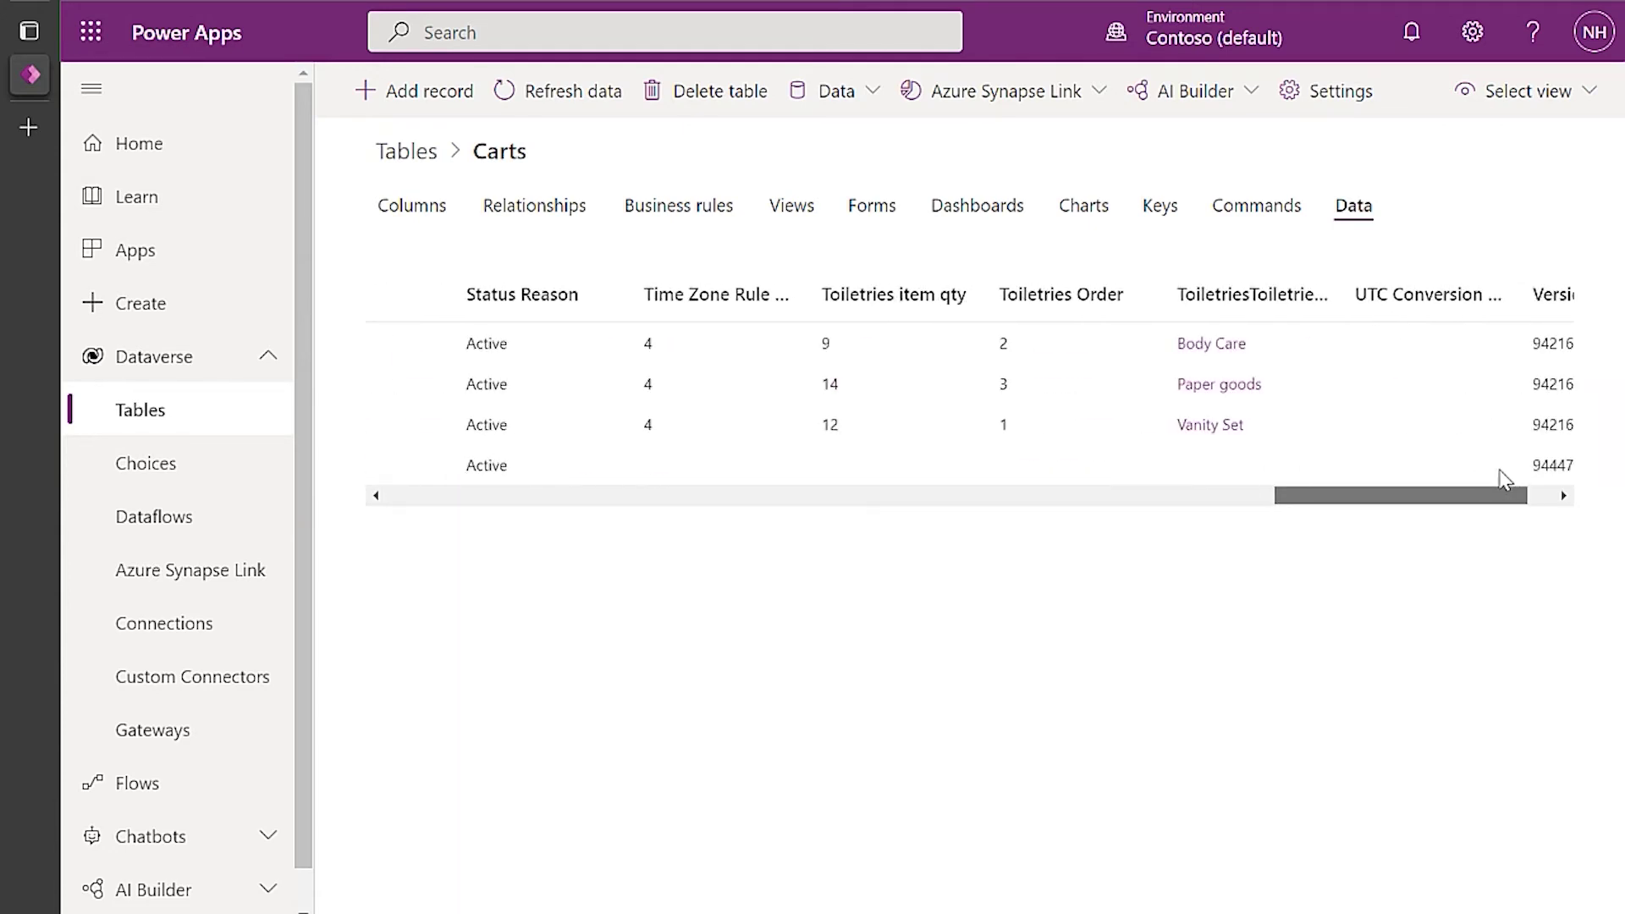
left_click(193, 297)
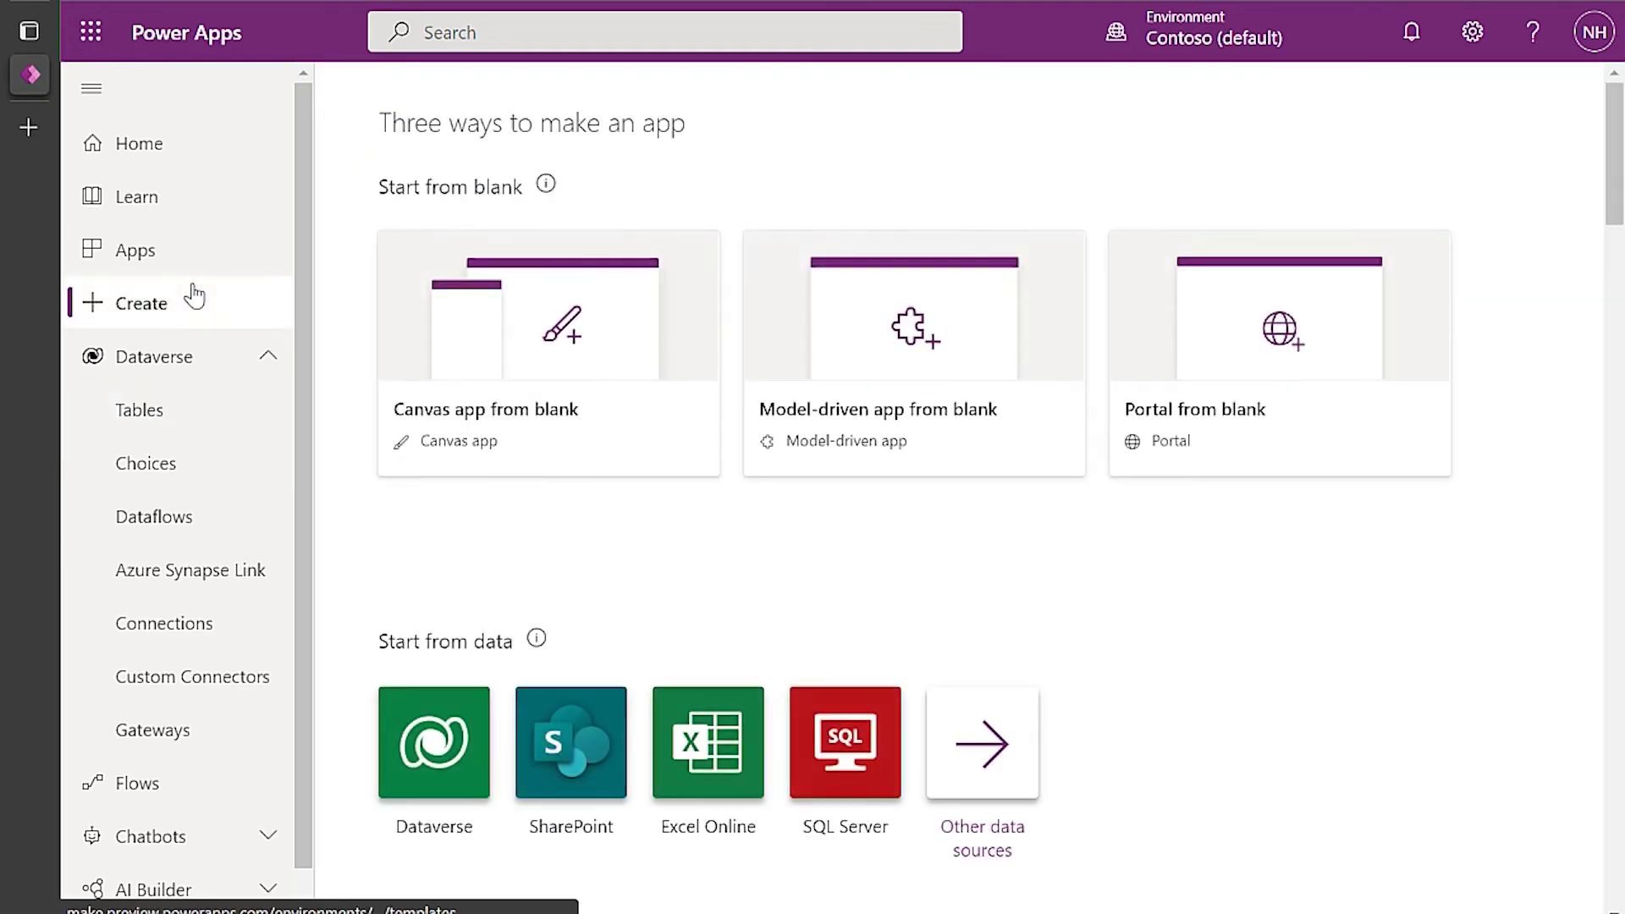
Build a canvas app starting from Dataverse data, with Carts as the connected table.
left_click(461, 770)
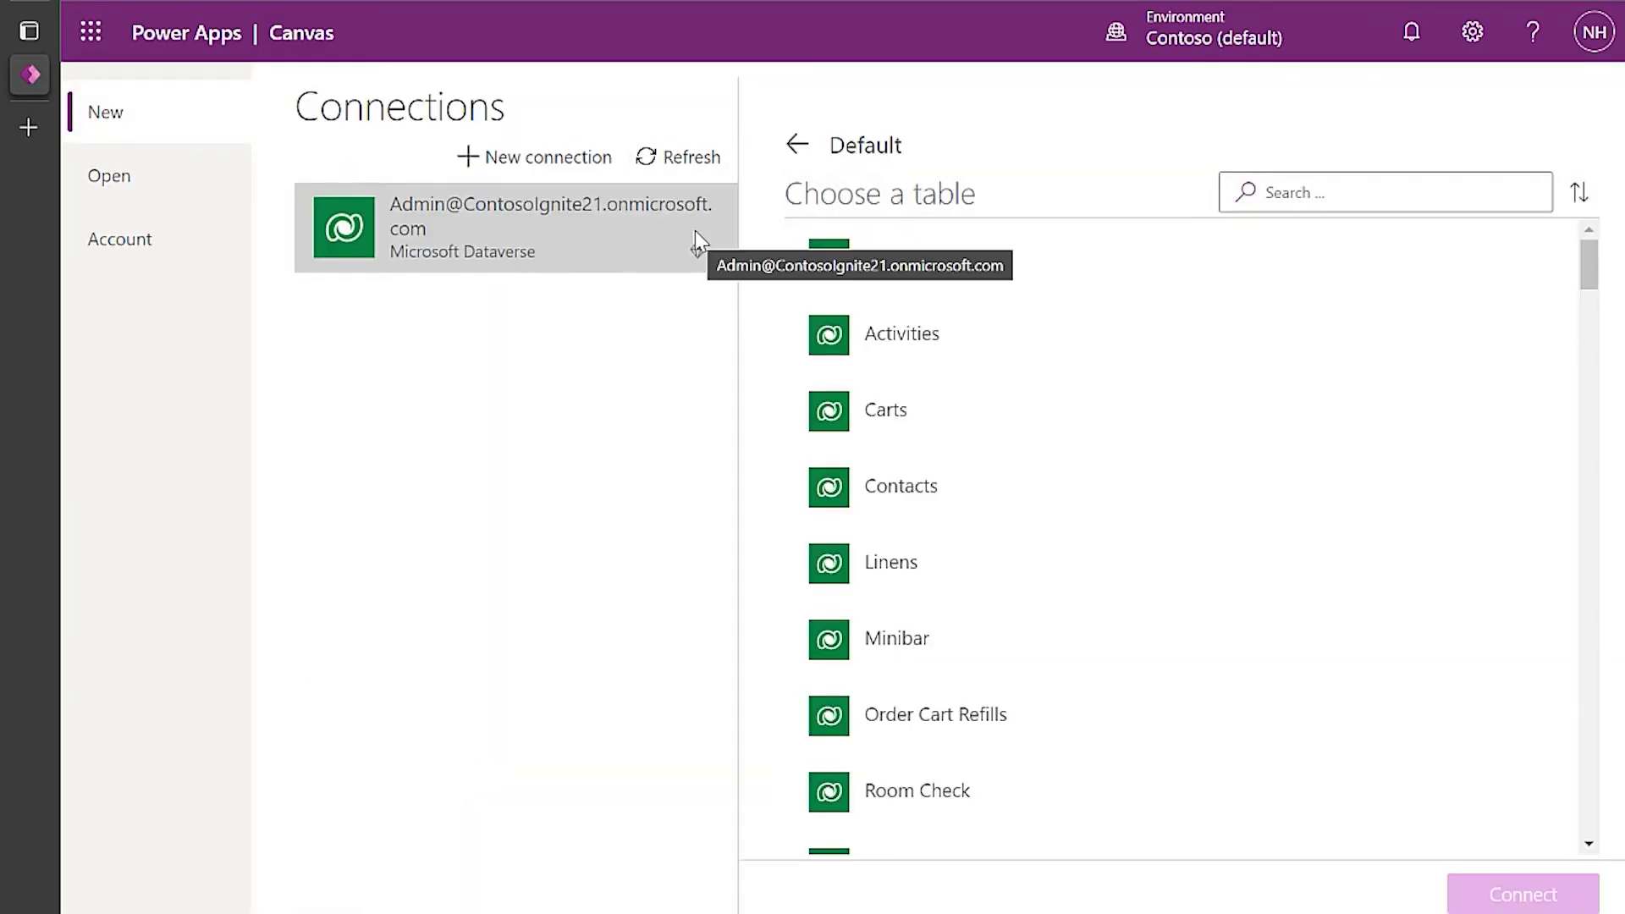
left_click(973, 410)
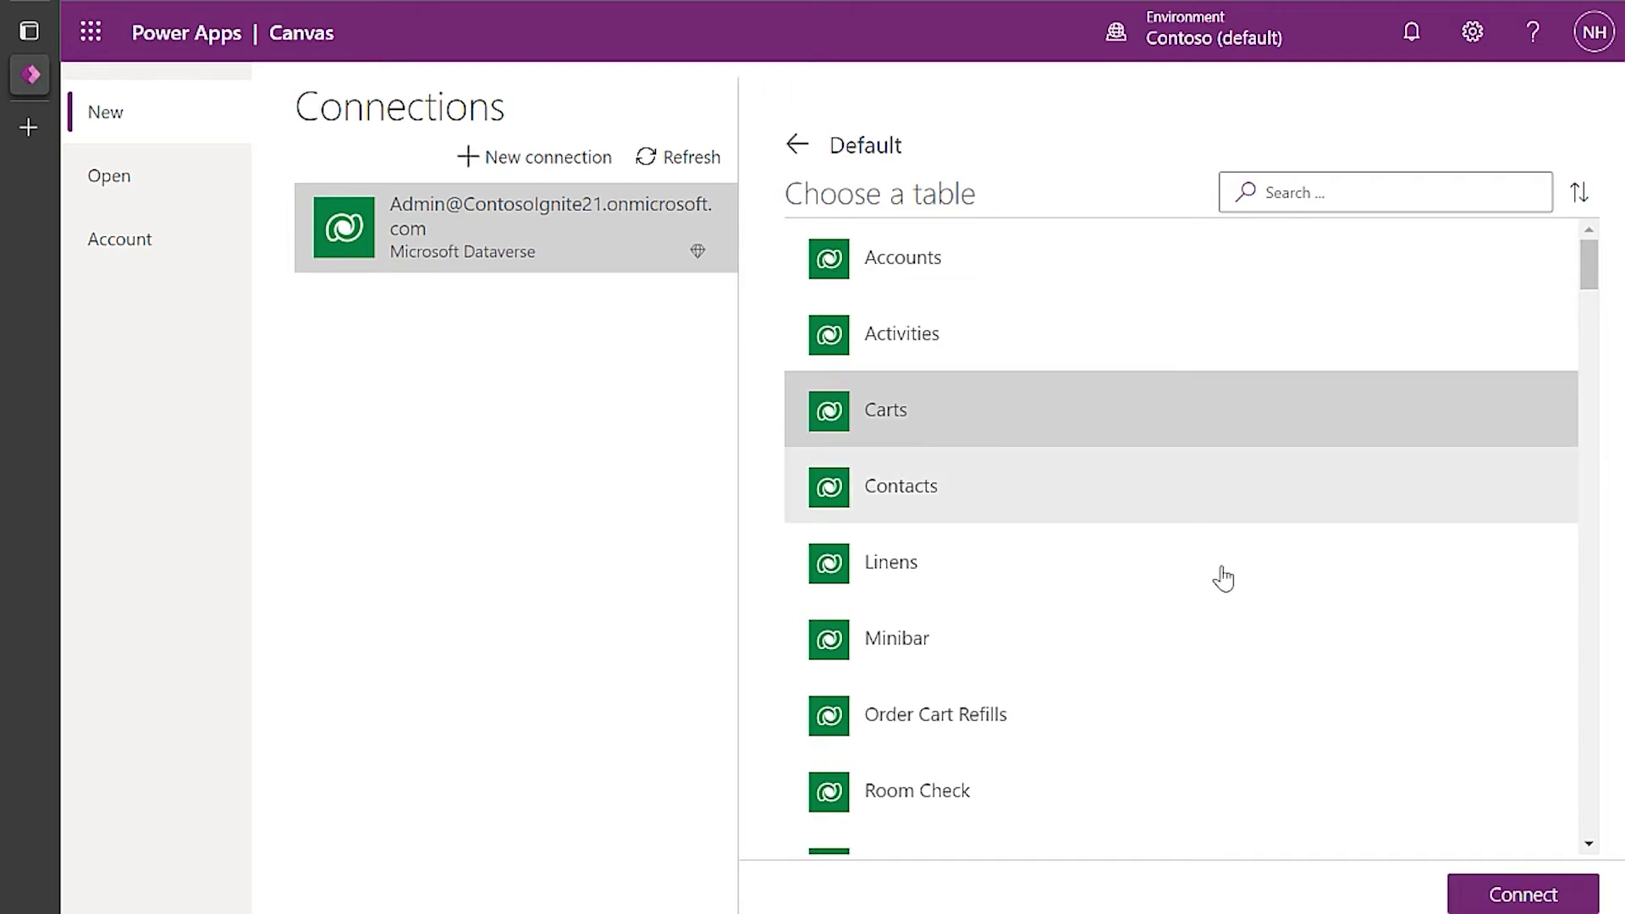
left_click(1540, 888)
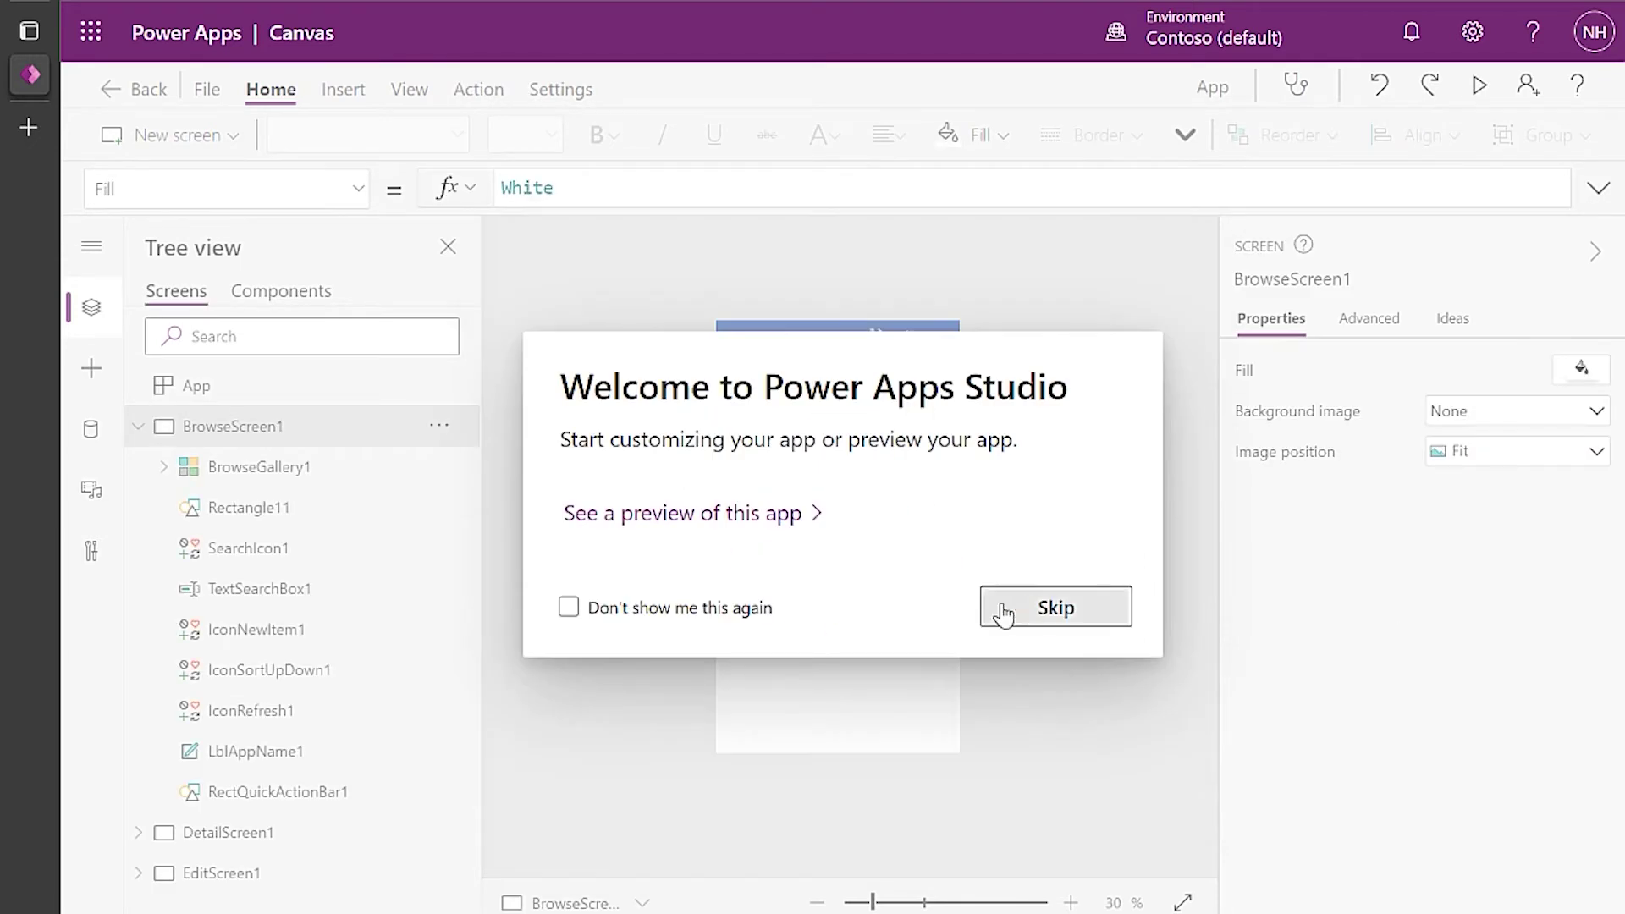
Dismiss the welcome message and add extra Carts fields to DetailForm1.
left_click(1048, 616)
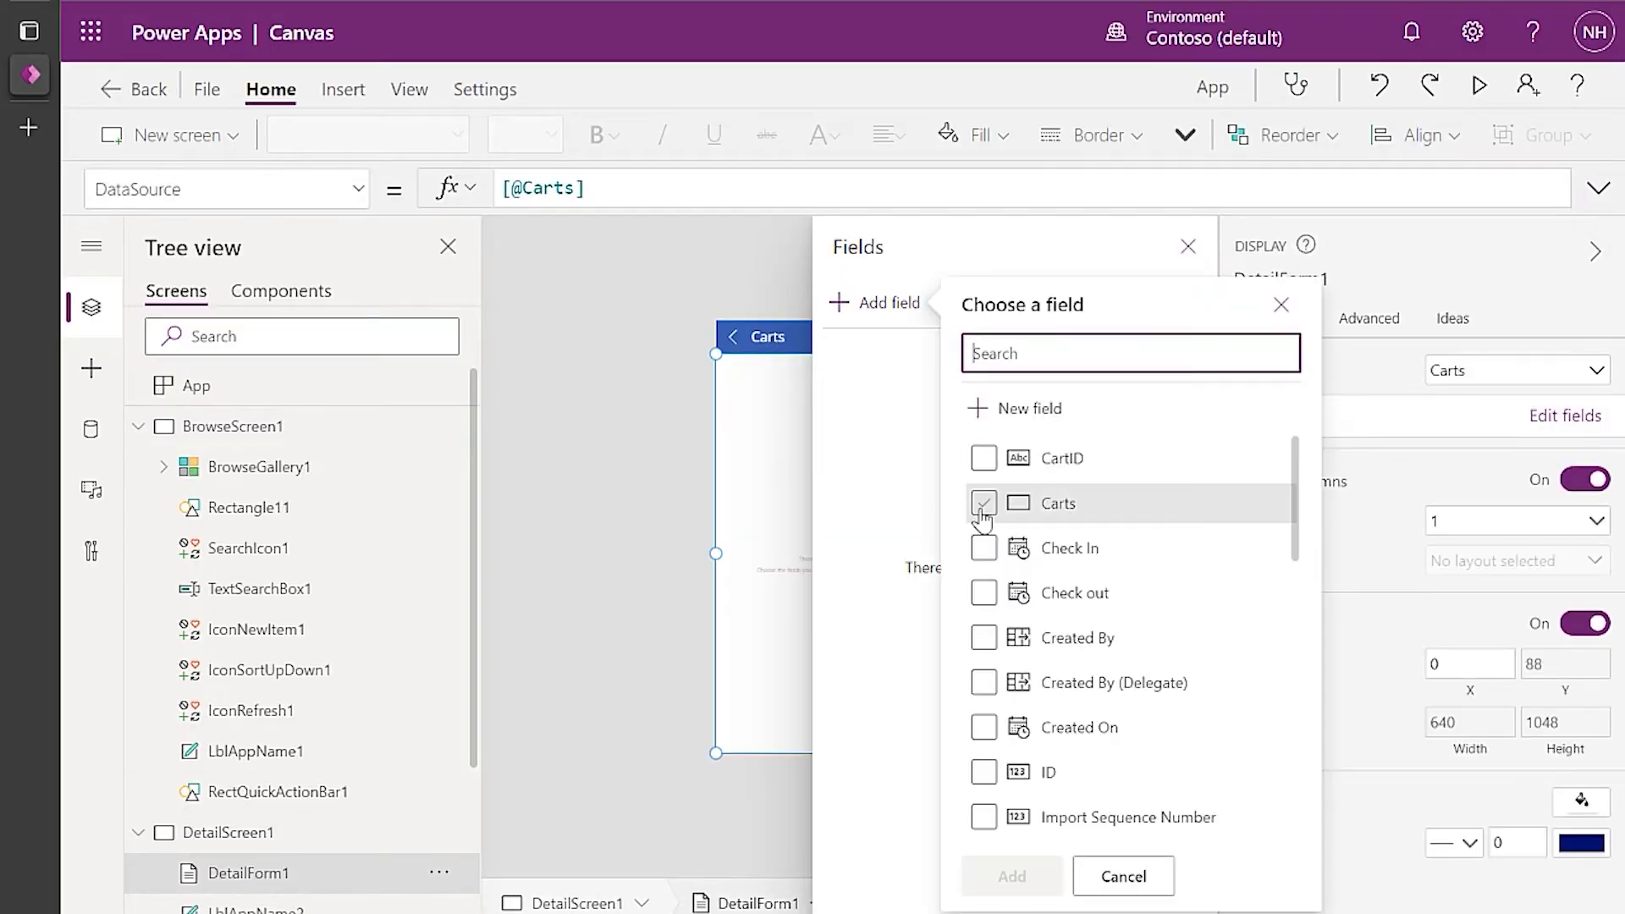
left_click(983, 502)
scroll(987, 688, "down", 3)
left_click(983, 711)
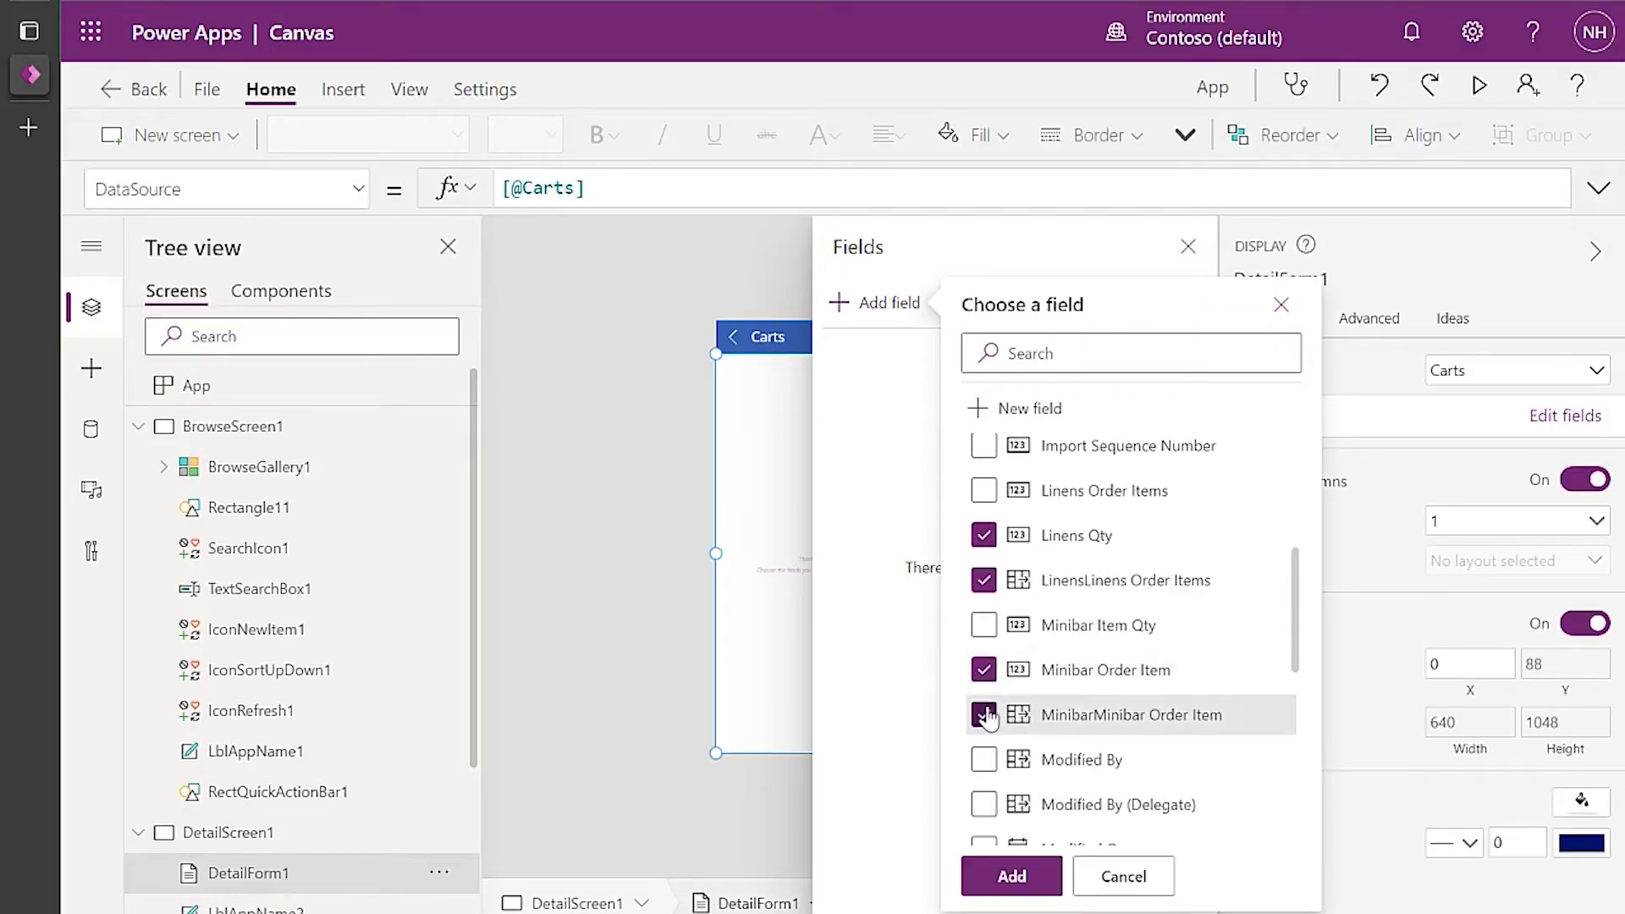
scroll(982, 710, "down", 5)
left_click(979, 729)
left_click(1051, 878)
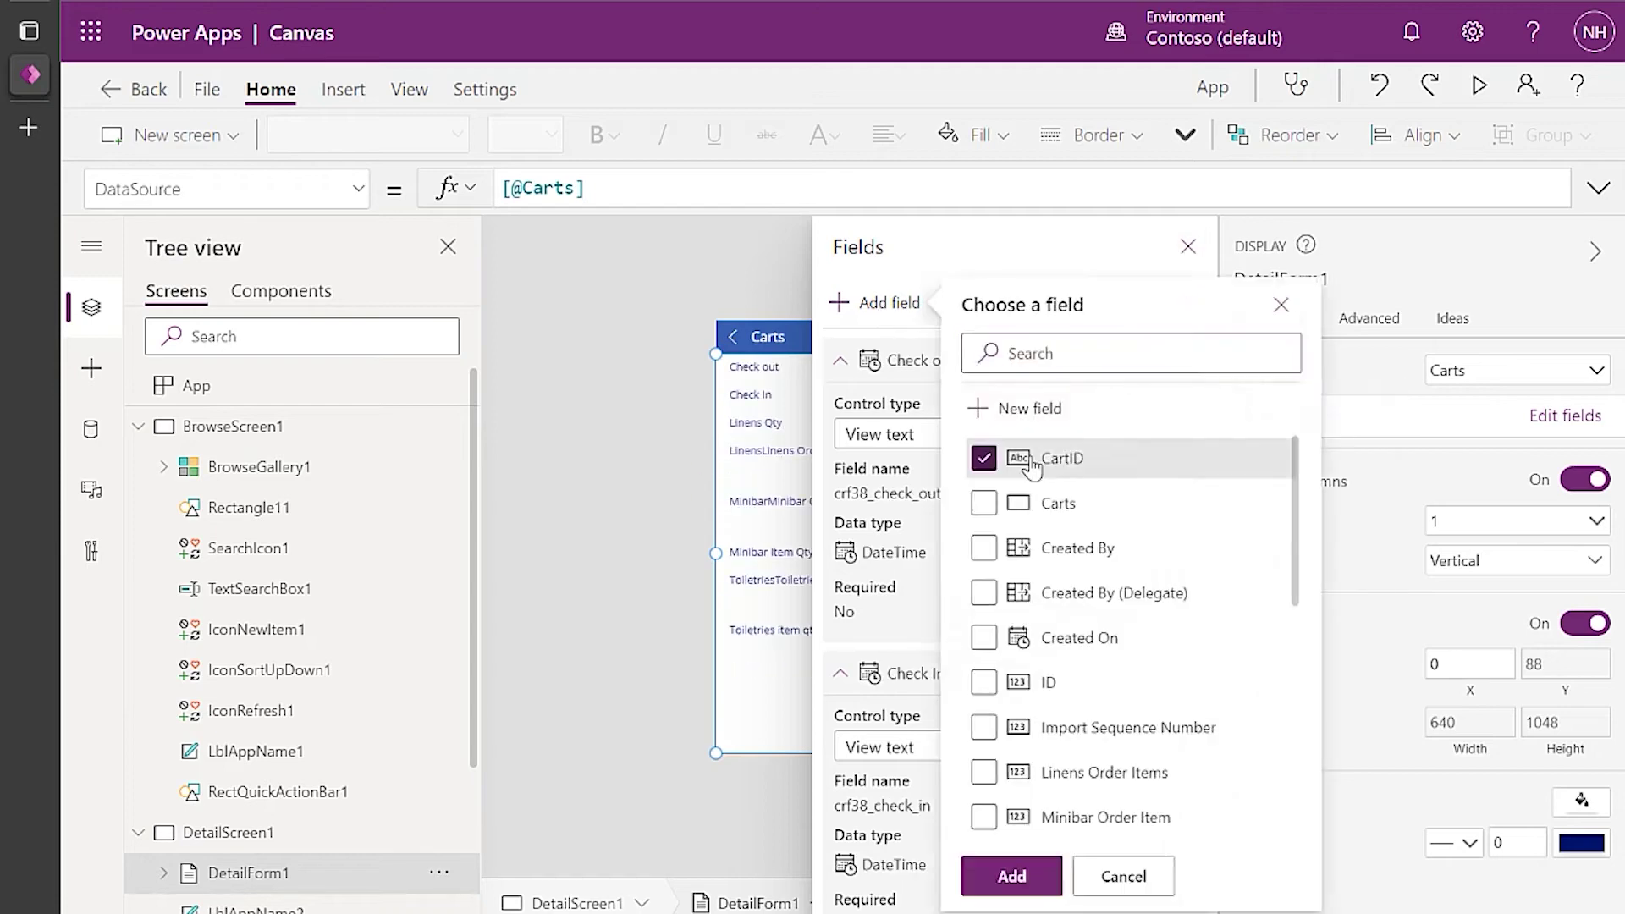
Remove Created On from EditForm1 and add the remaining Carts fields to it.
left_click(1599, 416)
left_click(979, 675)
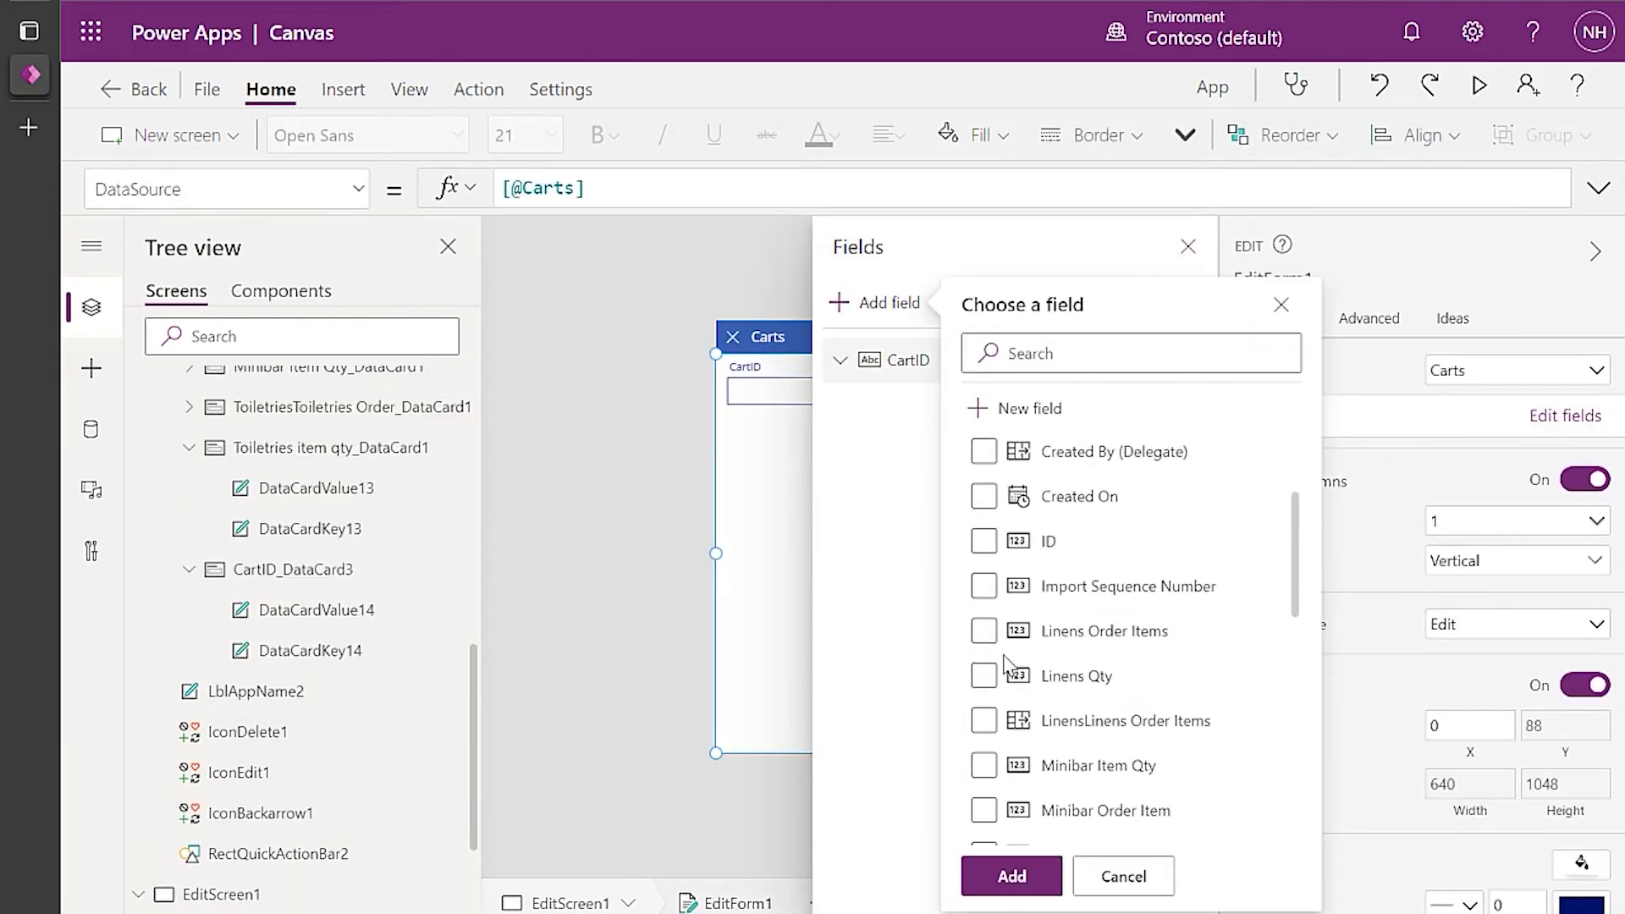
scroll(981, 643, "down", 2)
left_click(981, 678)
left_click(981, 587)
scroll(981, 677, "down", 5)
left_click(984, 731)
left_click(1012, 876)
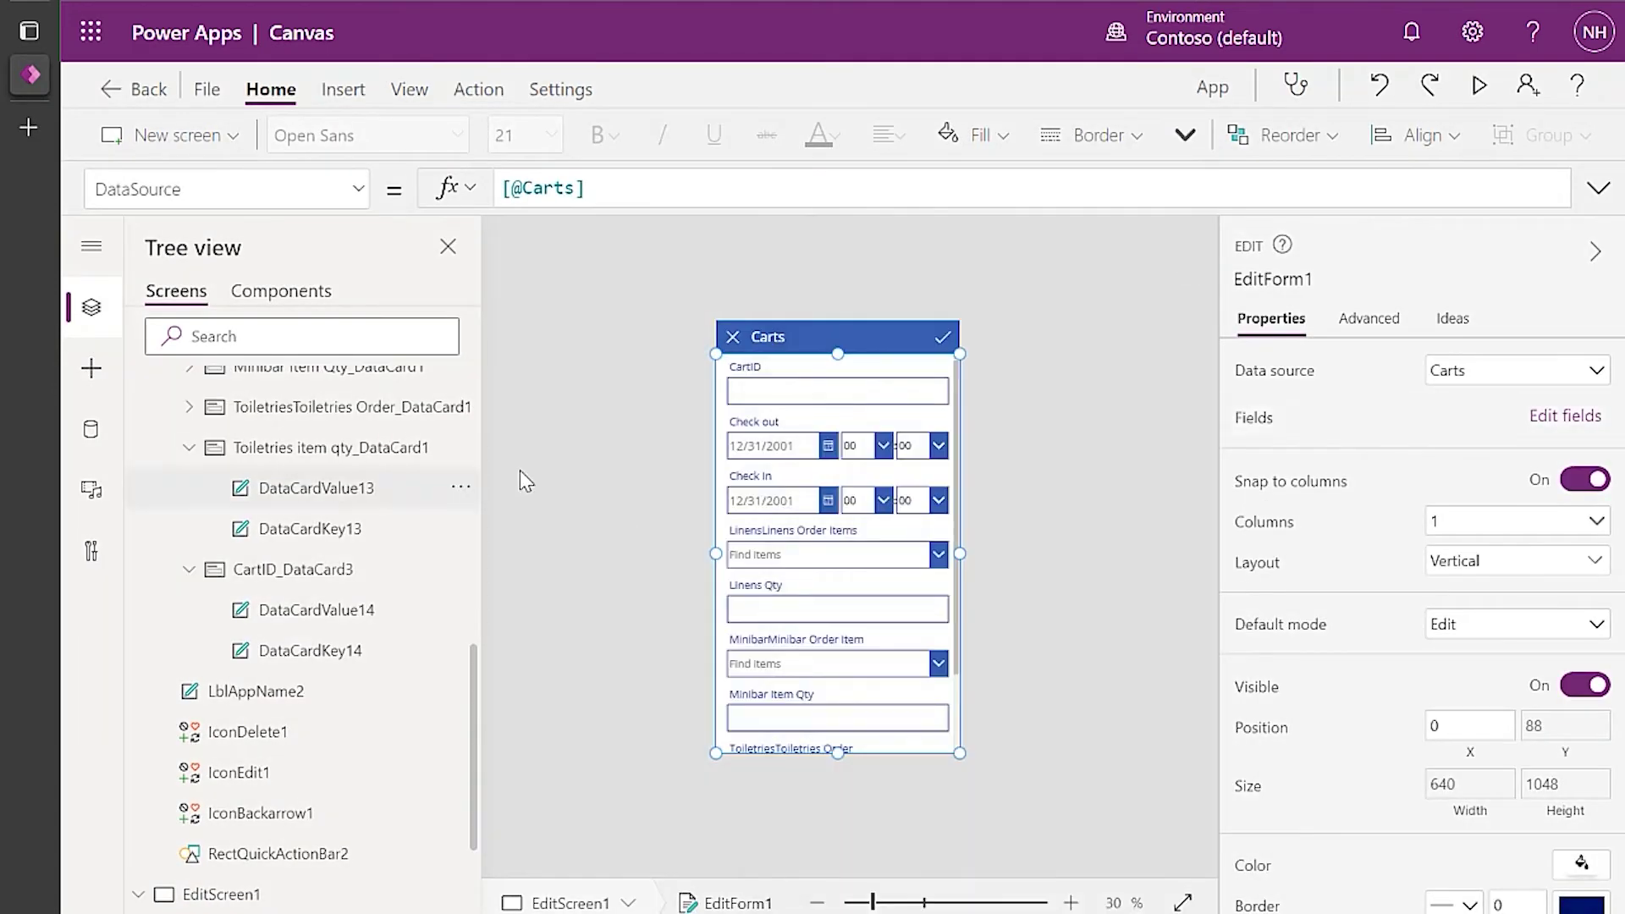
scroll(427, 533, "up", 10)
left_click(244, 427)
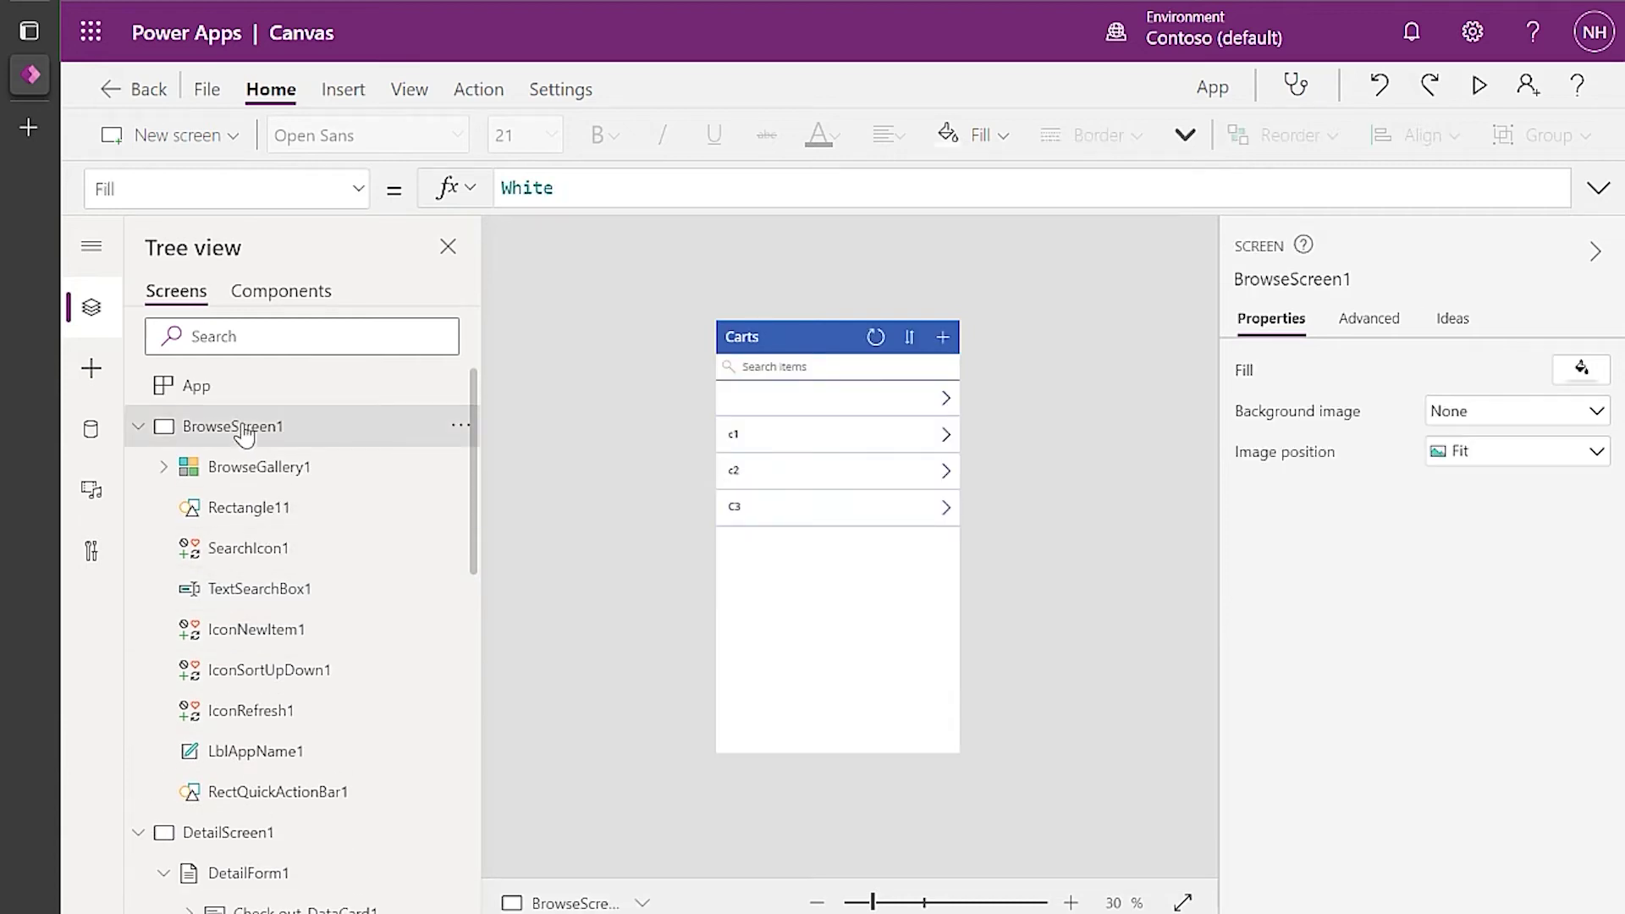
In preview, start new cart Demo123 with check-out and check-in on 10/11/2021, check-in hour 07.
left_click(1484, 89)
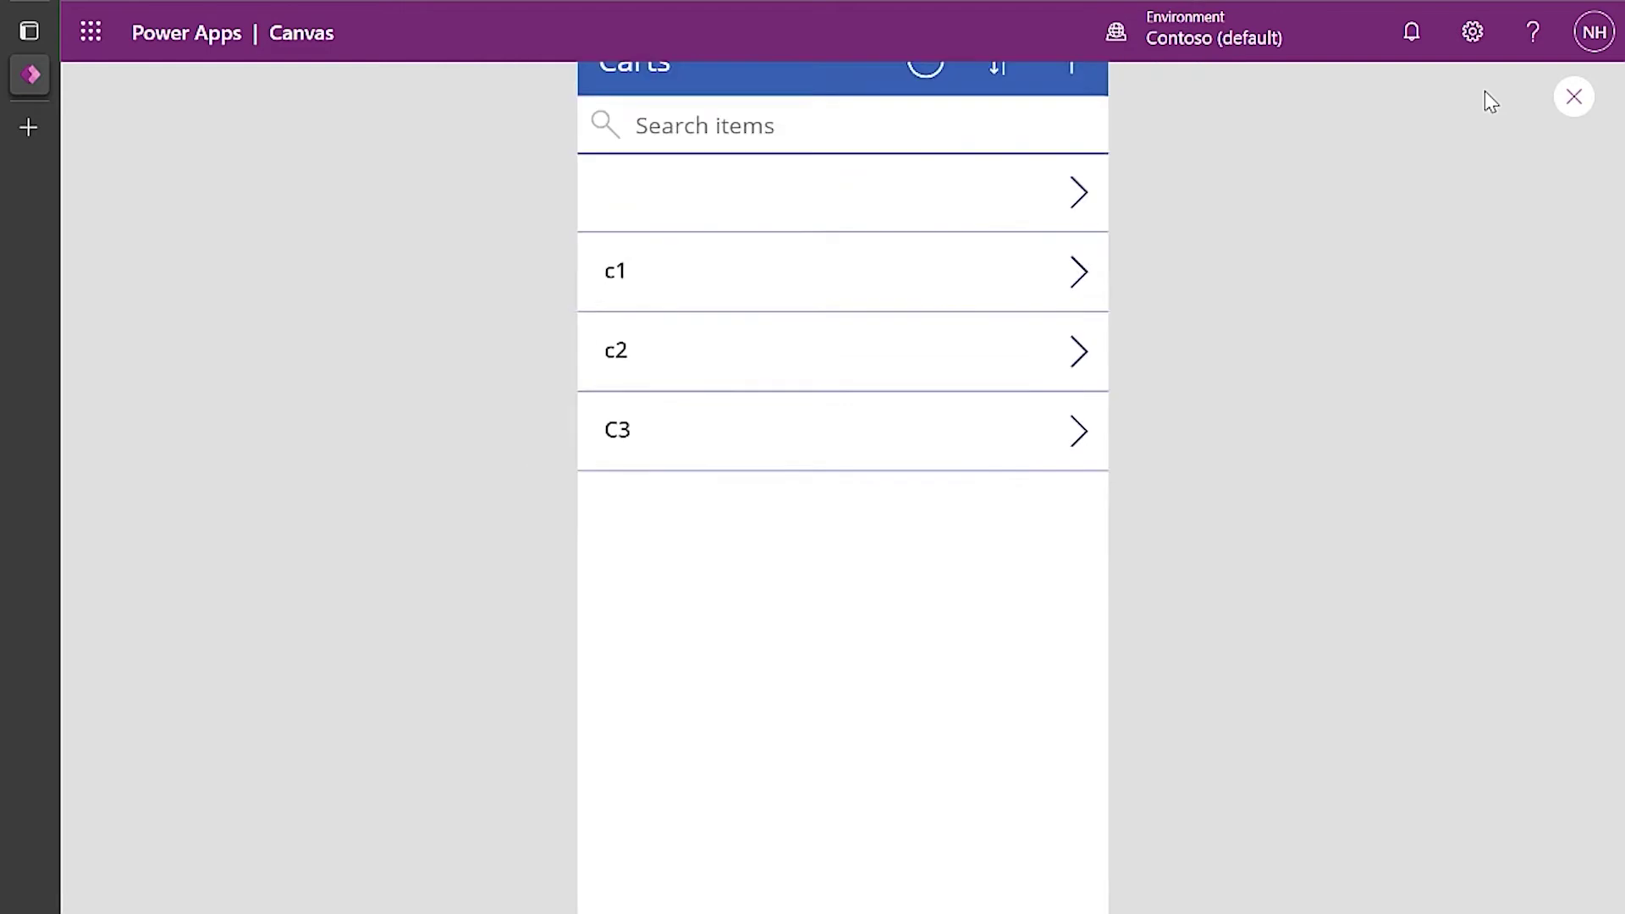
left_click(1049, 127)
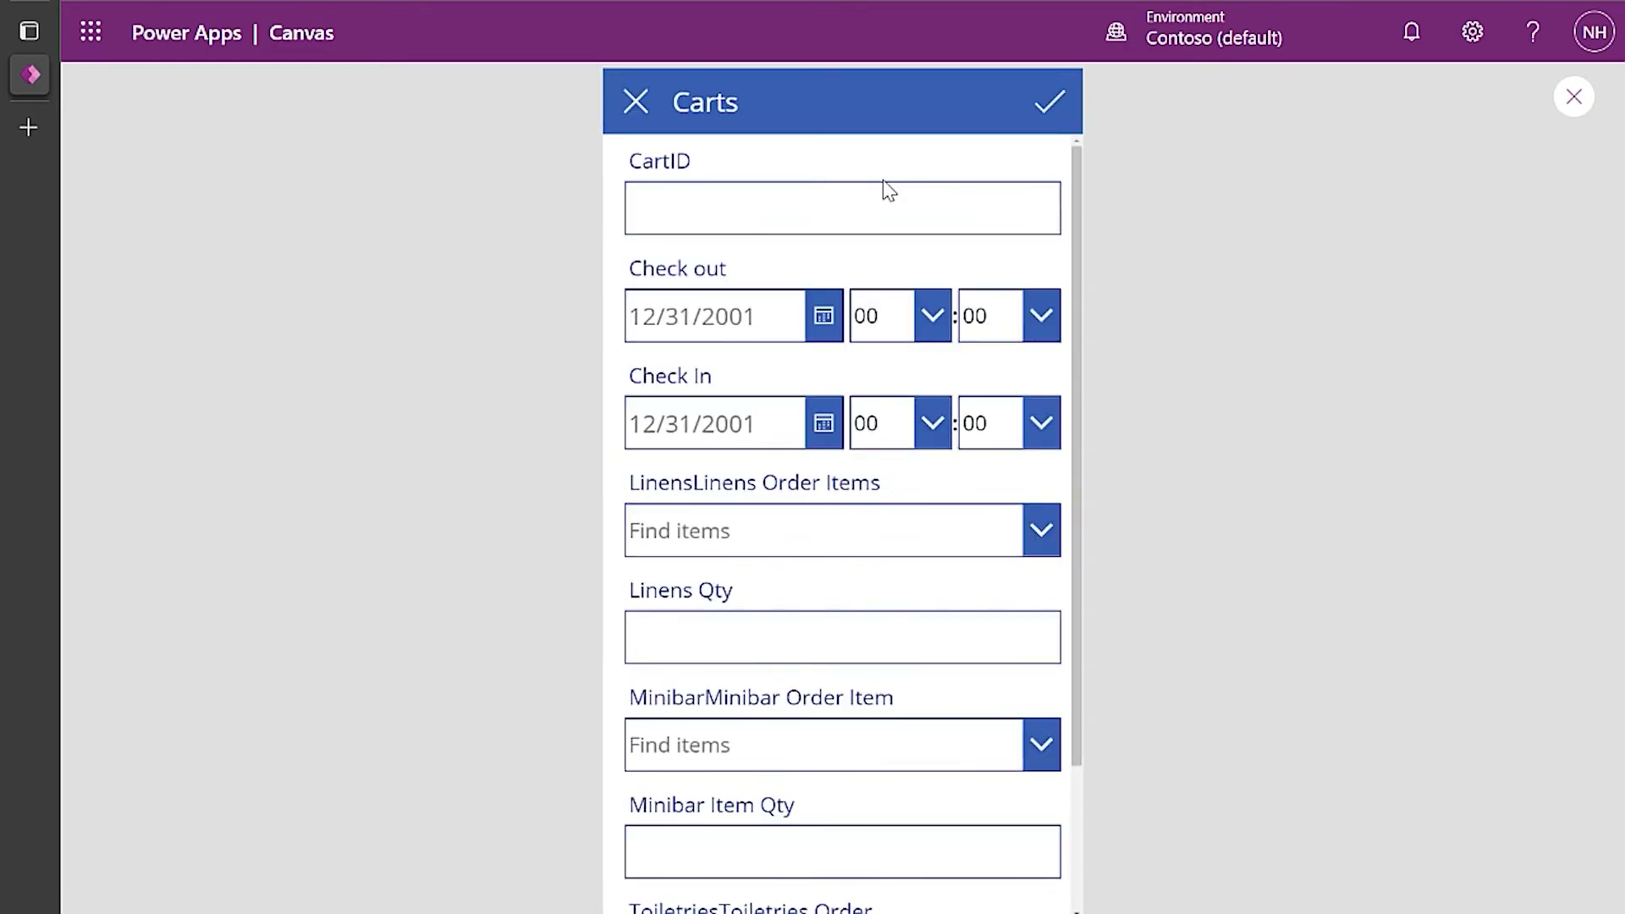
left_click(884, 209)
type("De")
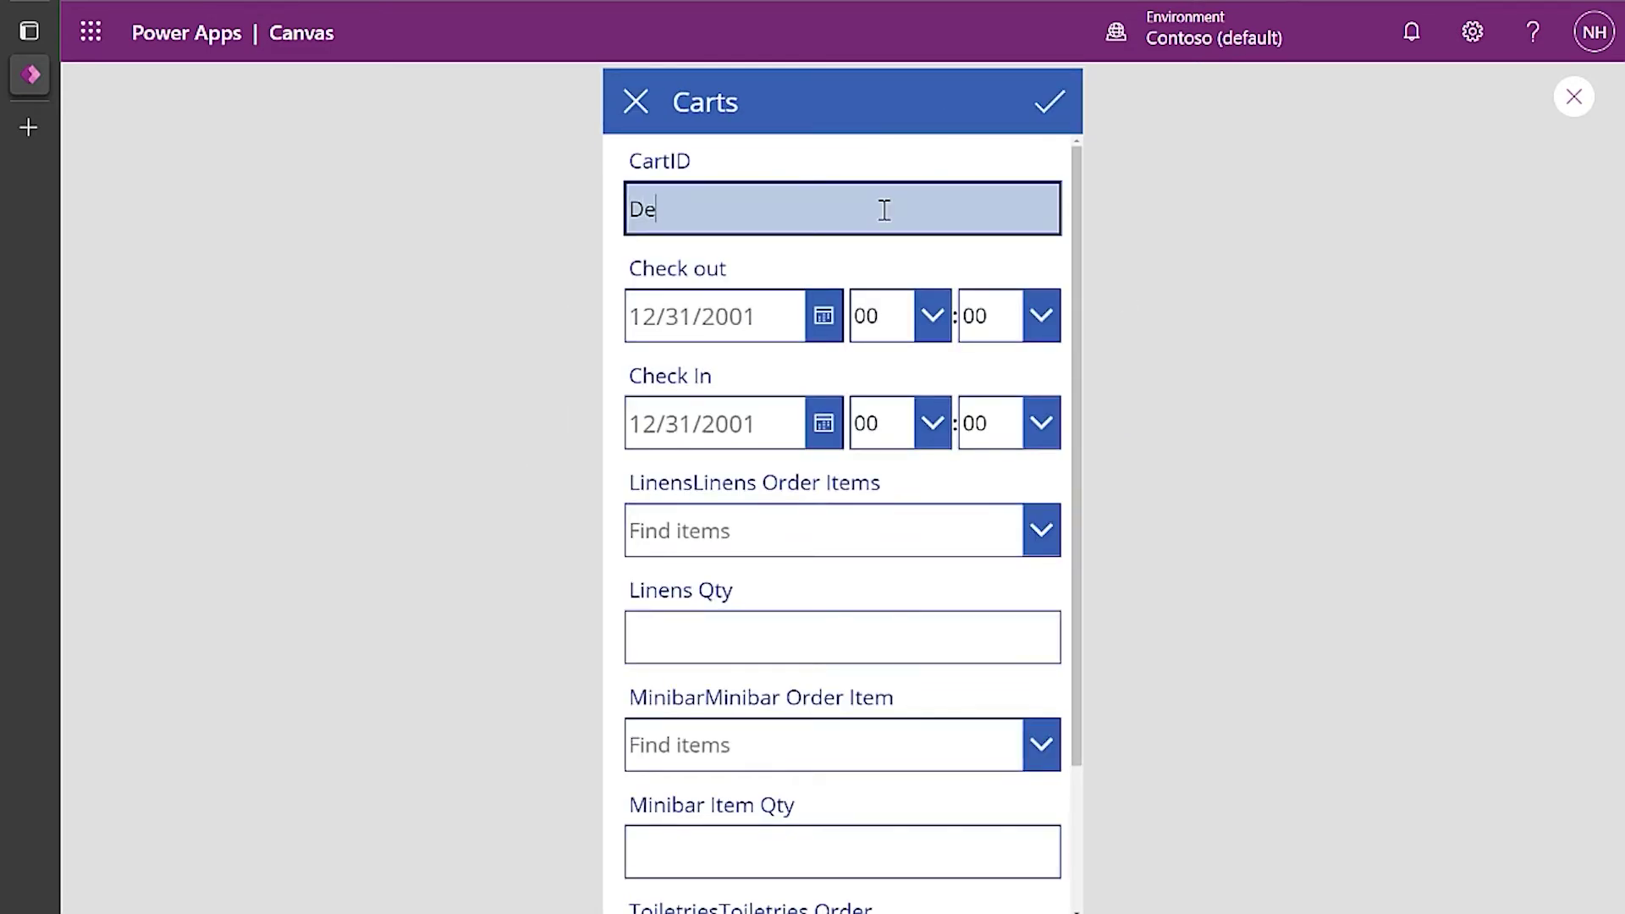
type("mo123")
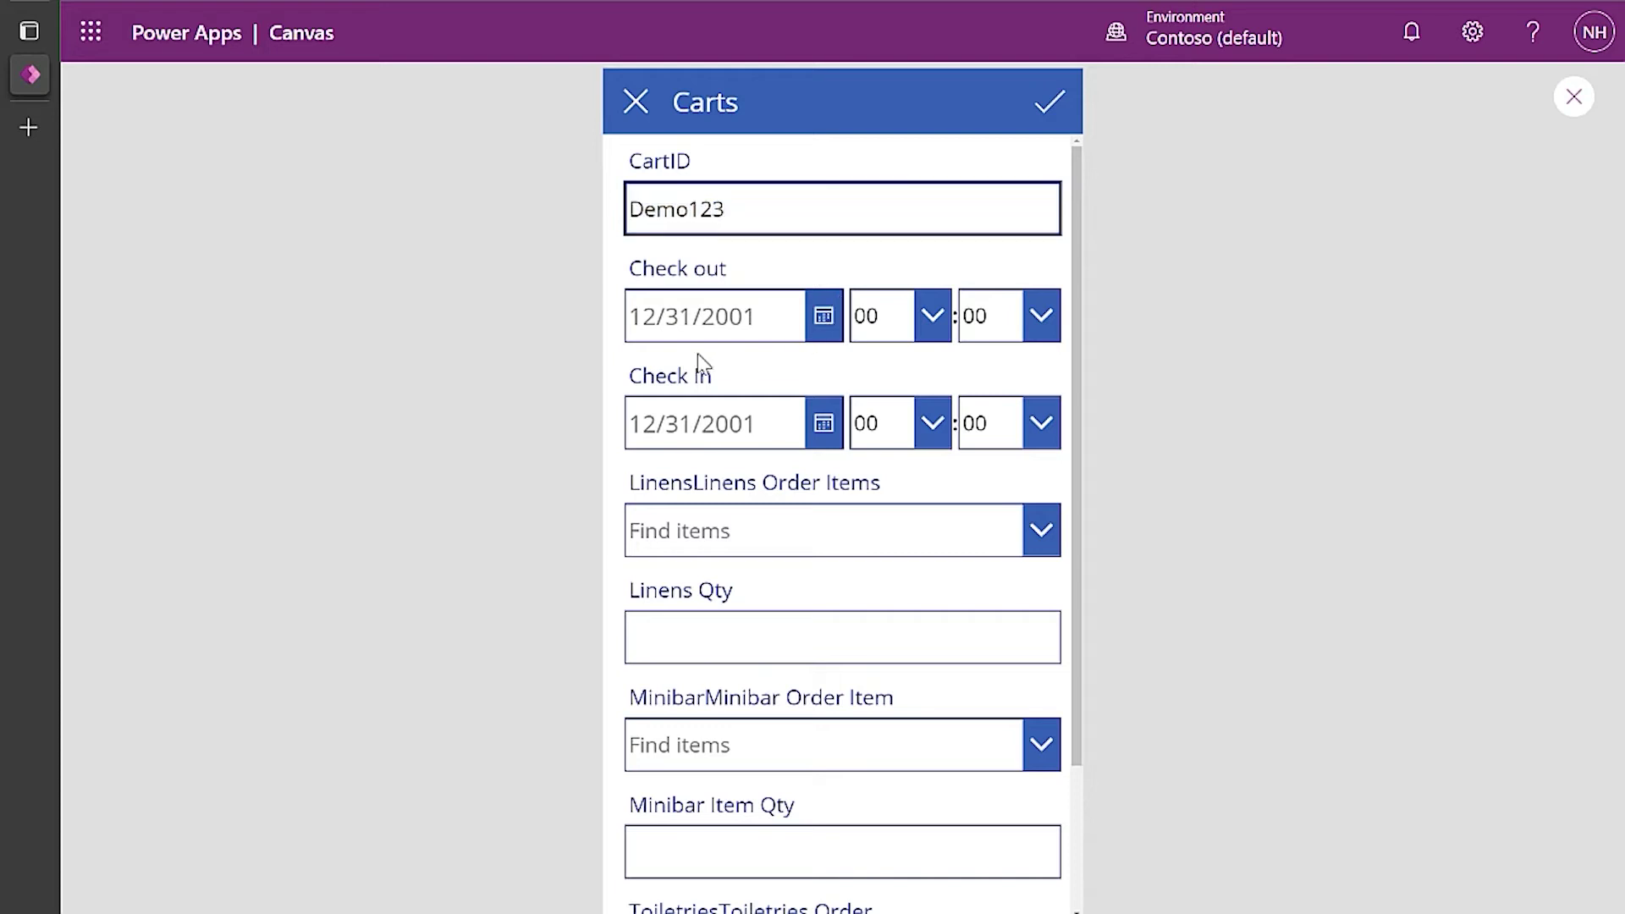
left_click(819, 317)
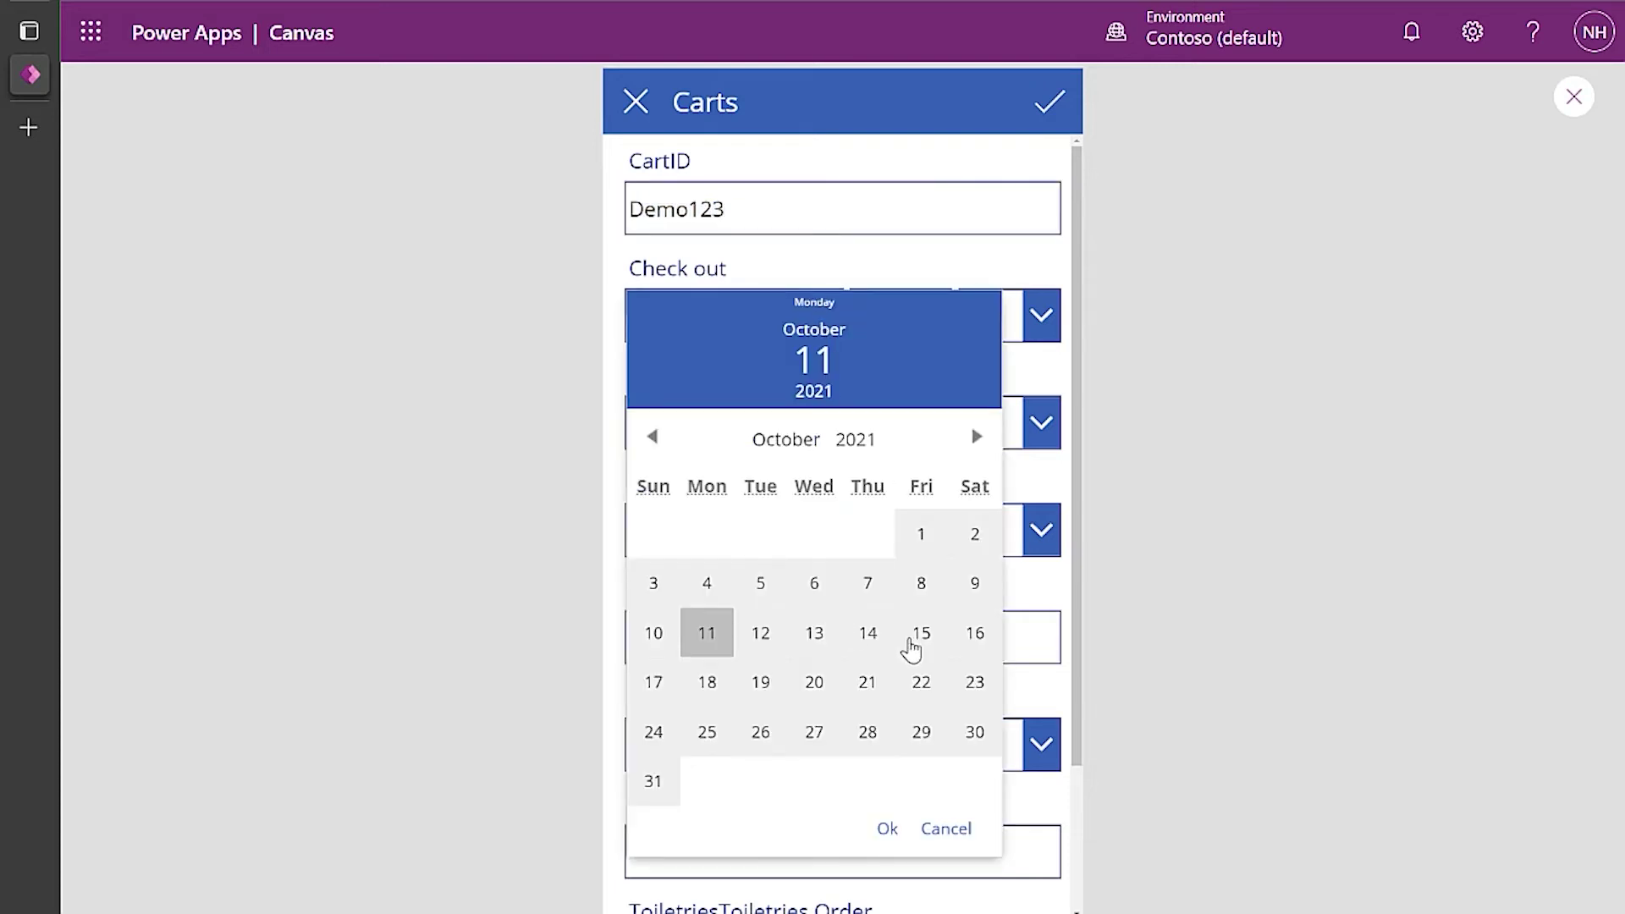
left_click(707, 637)
left_click(736, 420)
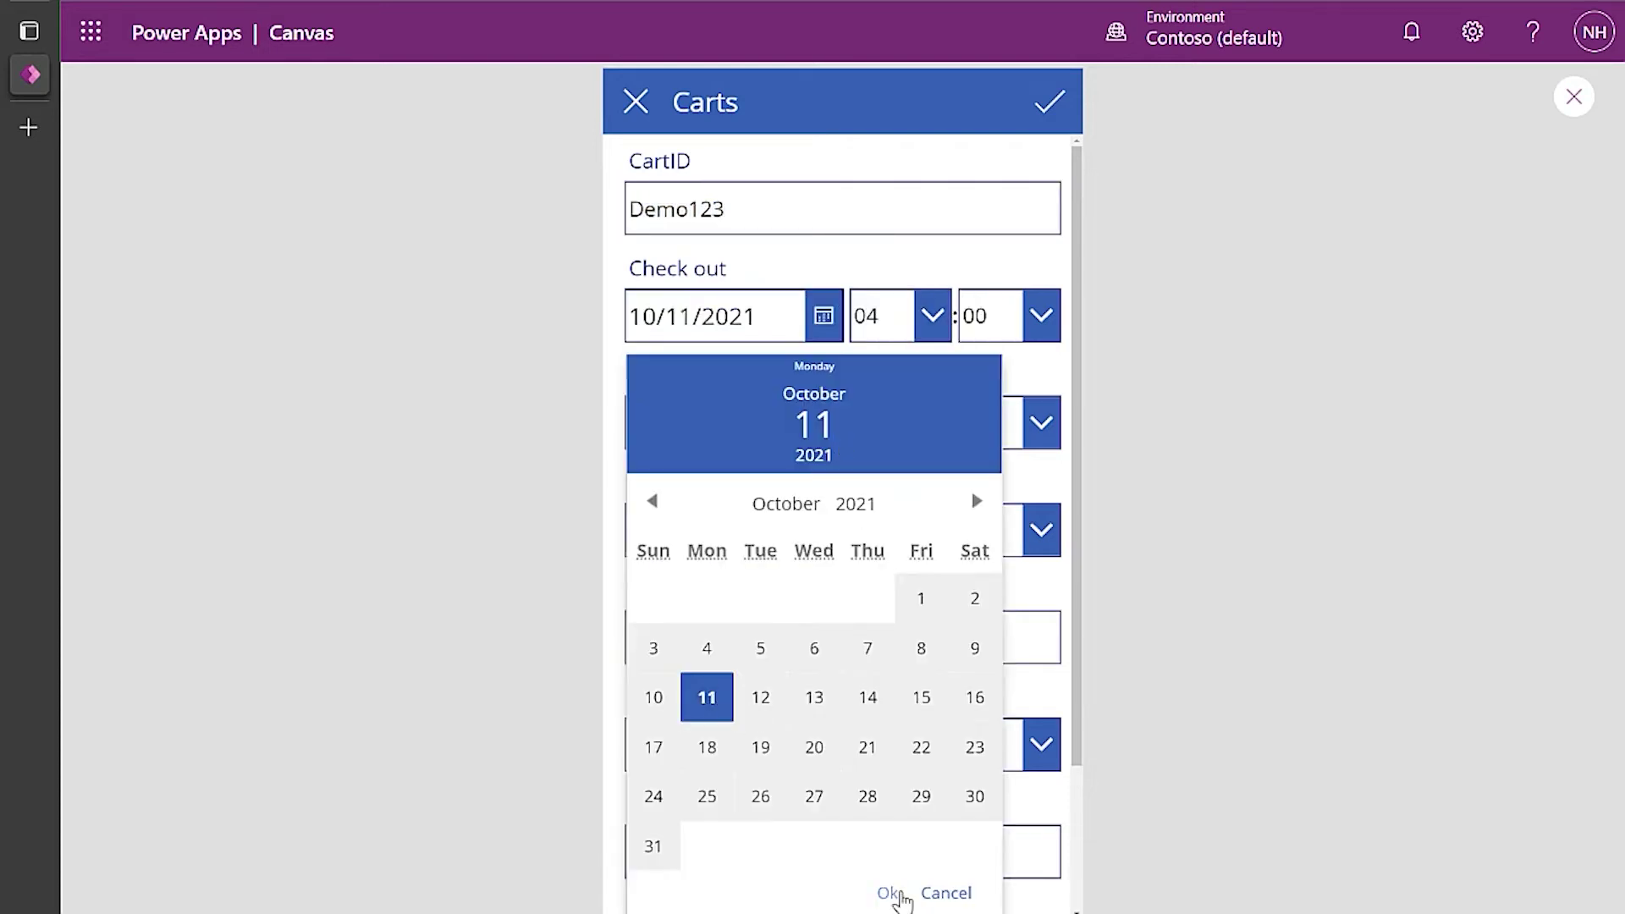
left_click(896, 892)
left_click(931, 423)
left_click(881, 724)
Order 10 bath towels, 5 beers and Body Care toiletries, then save the cart.
left_click(1053, 535)
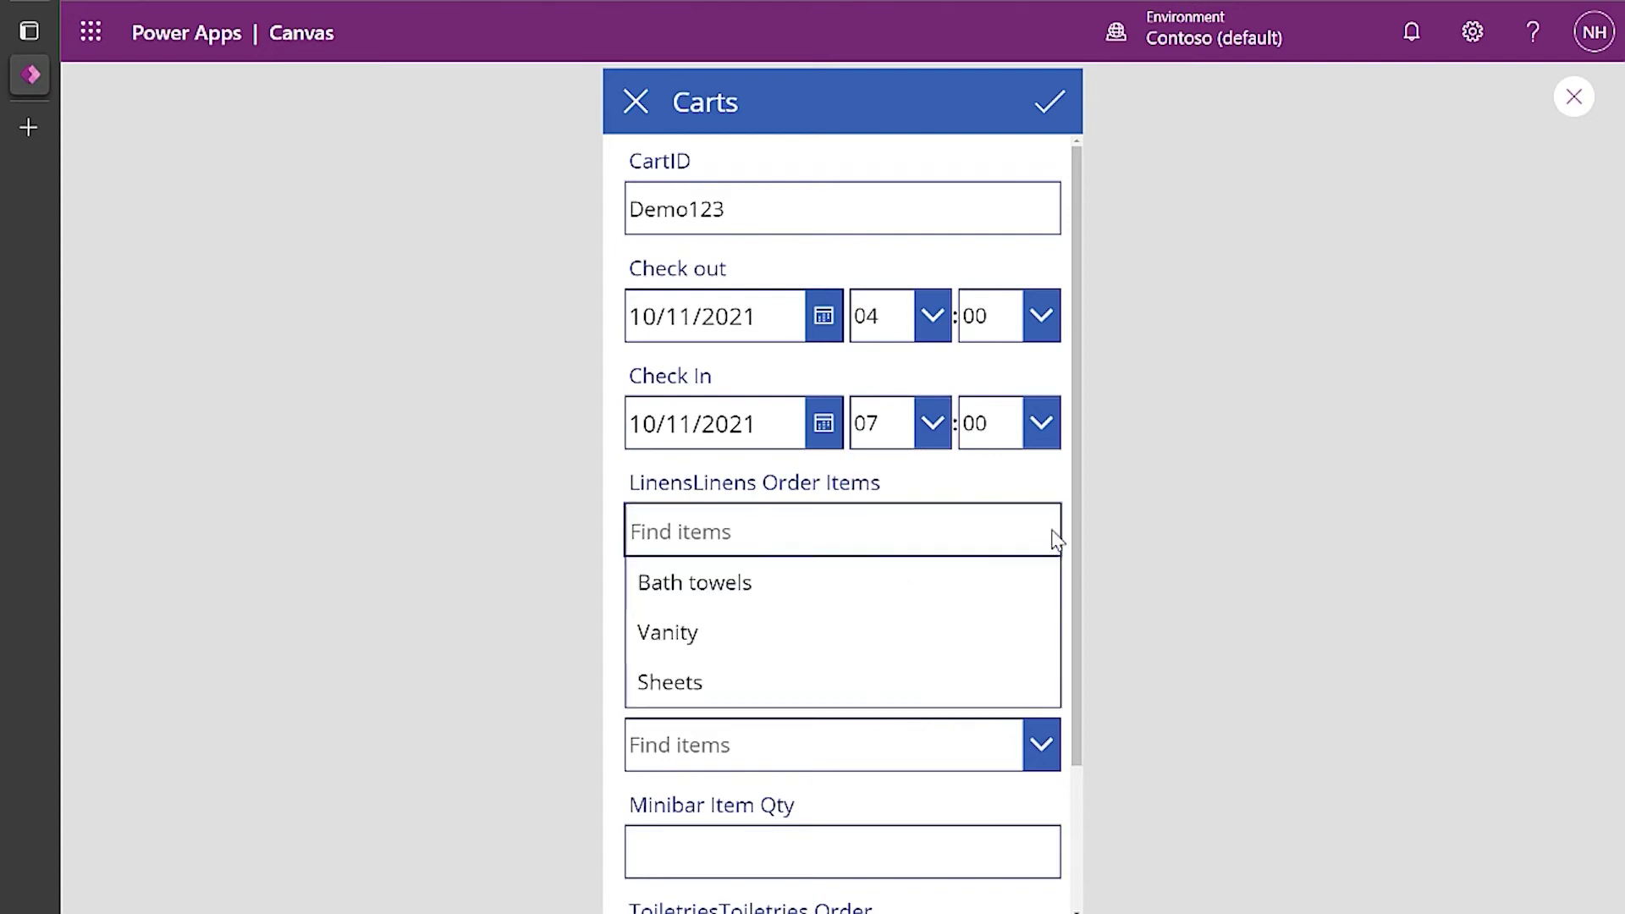
left_click(685, 580)
left_click(784, 627)
type("10")
left_click(718, 754)
left_click(842, 851)
type("5")
scroll(987, 754, "down", 2)
left_click(986, 753)
left_click(685, 626)
left_click(732, 885)
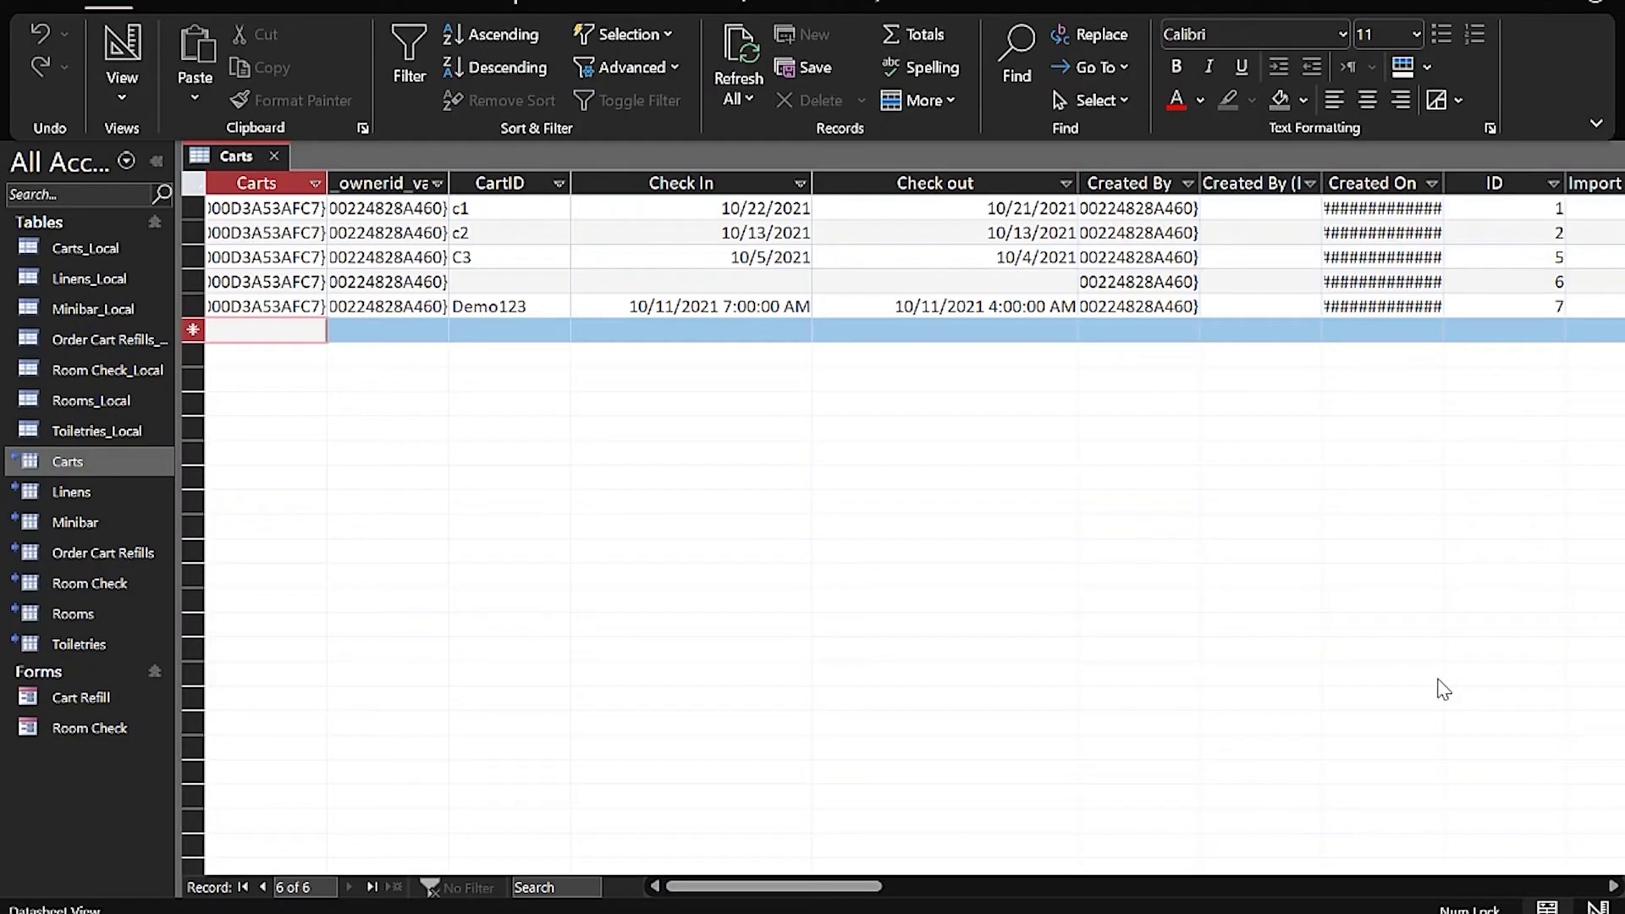
In the Access Carts table, add cart Demo789 with Vanity linens, quantity 100.
left_click(61, 470)
left_click_drag(720, 886, 888, 892)
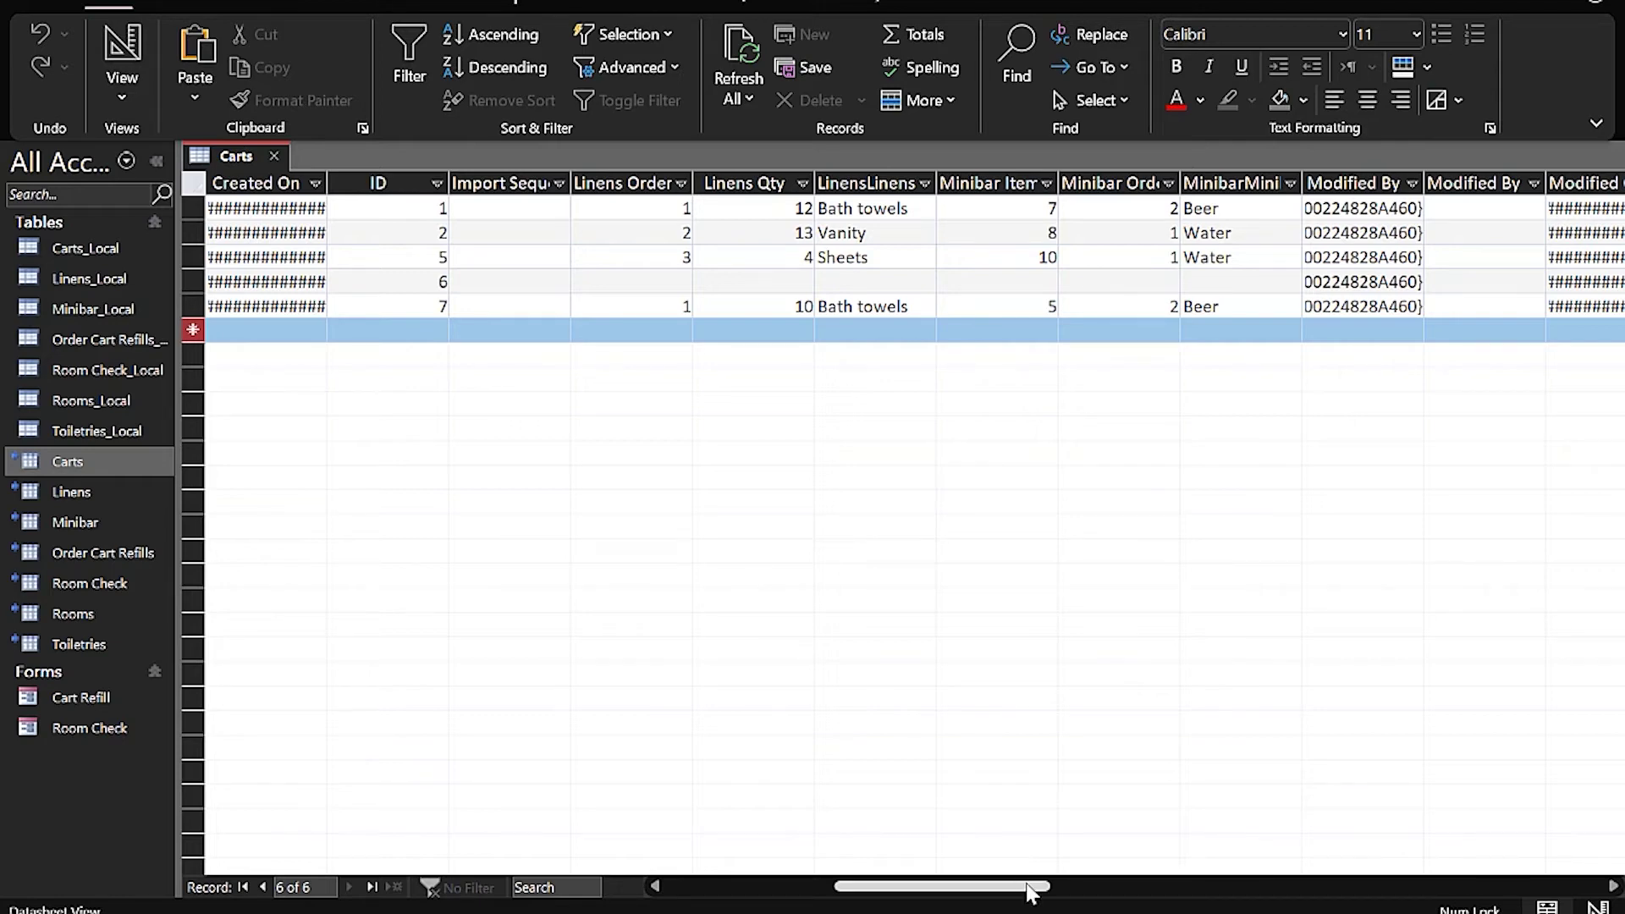
left_click_drag(1024, 886, 856, 886)
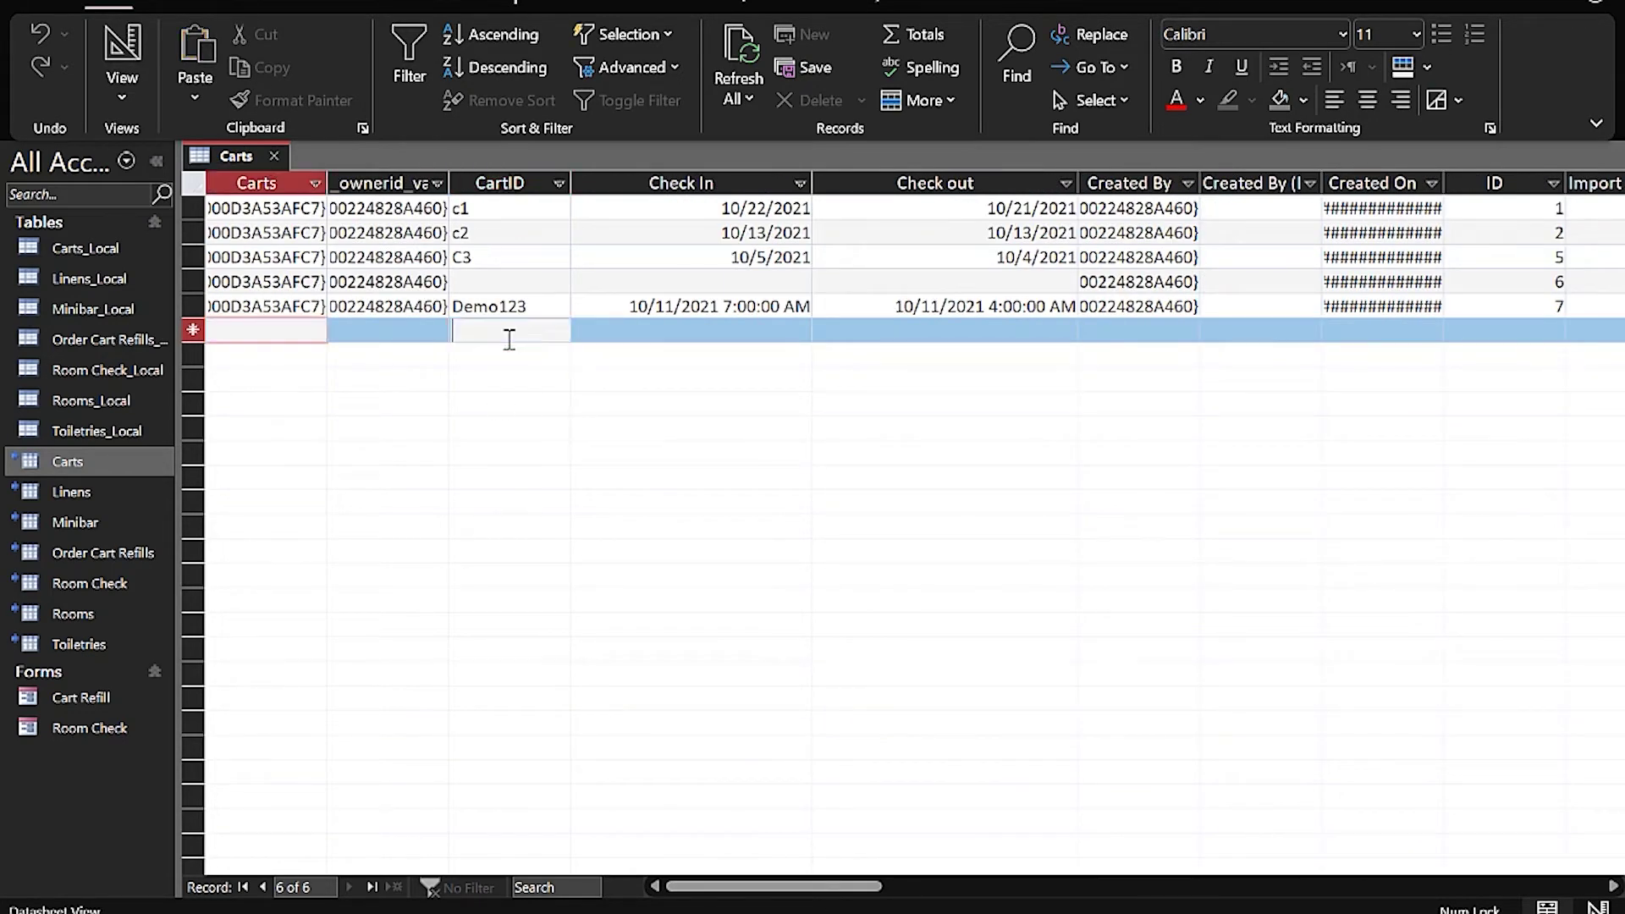
type("Dem")
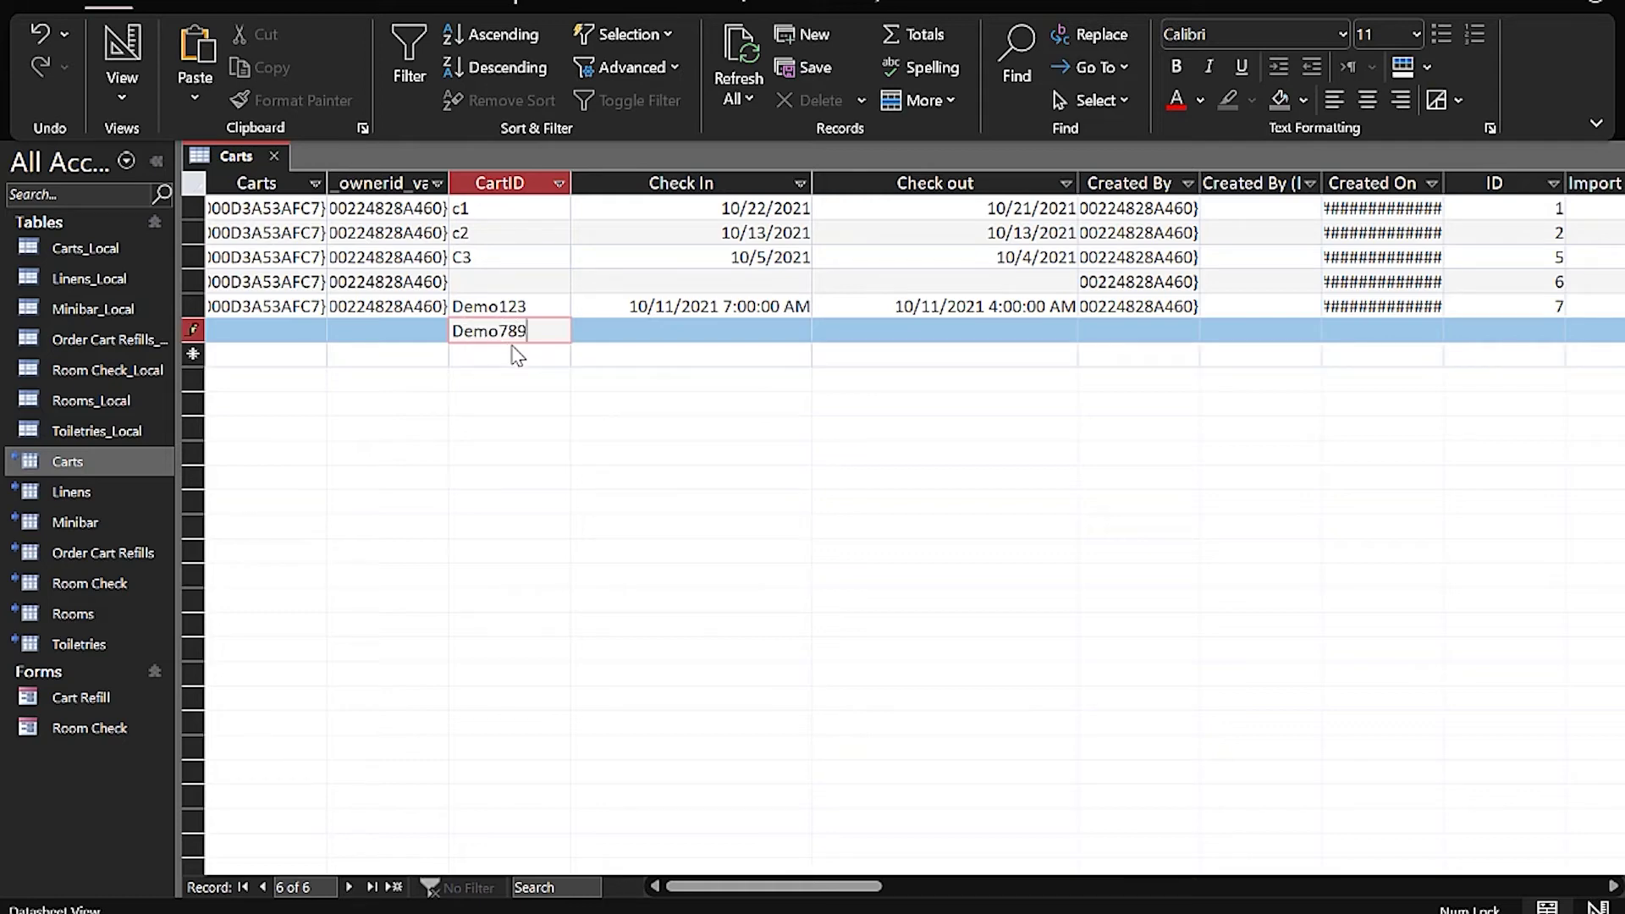
type("o789")
key("Tab")
key("Tab")
left_click_drag(850, 886, 969, 886)
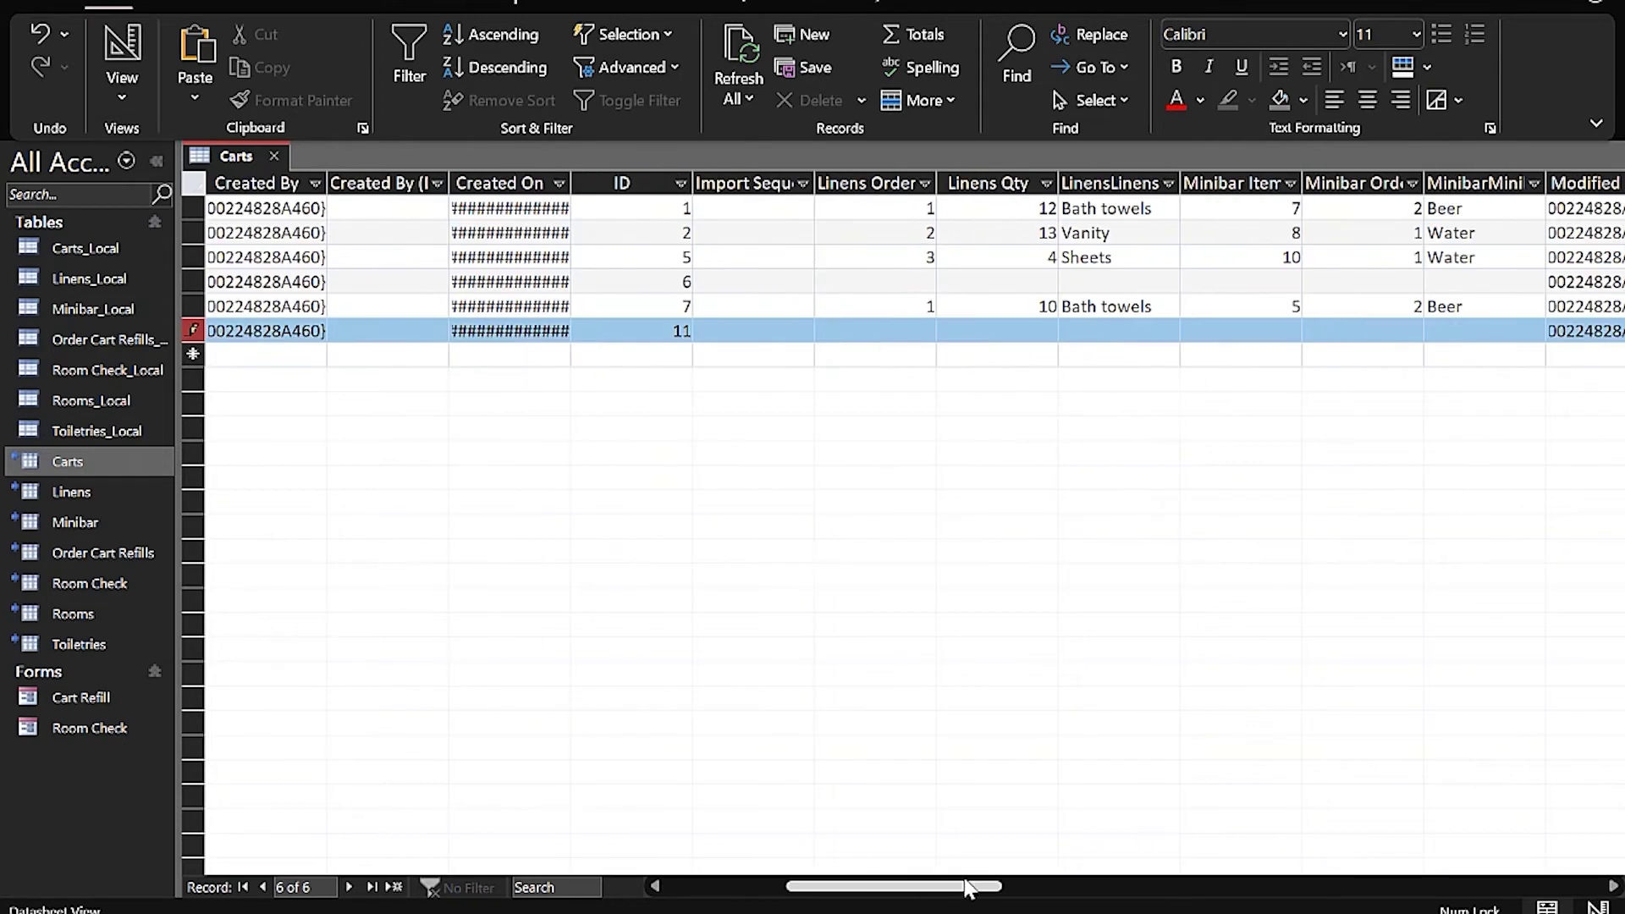
left_click(1172, 331)
left_click(1100, 378)
key("shift+Tab")
type("100")
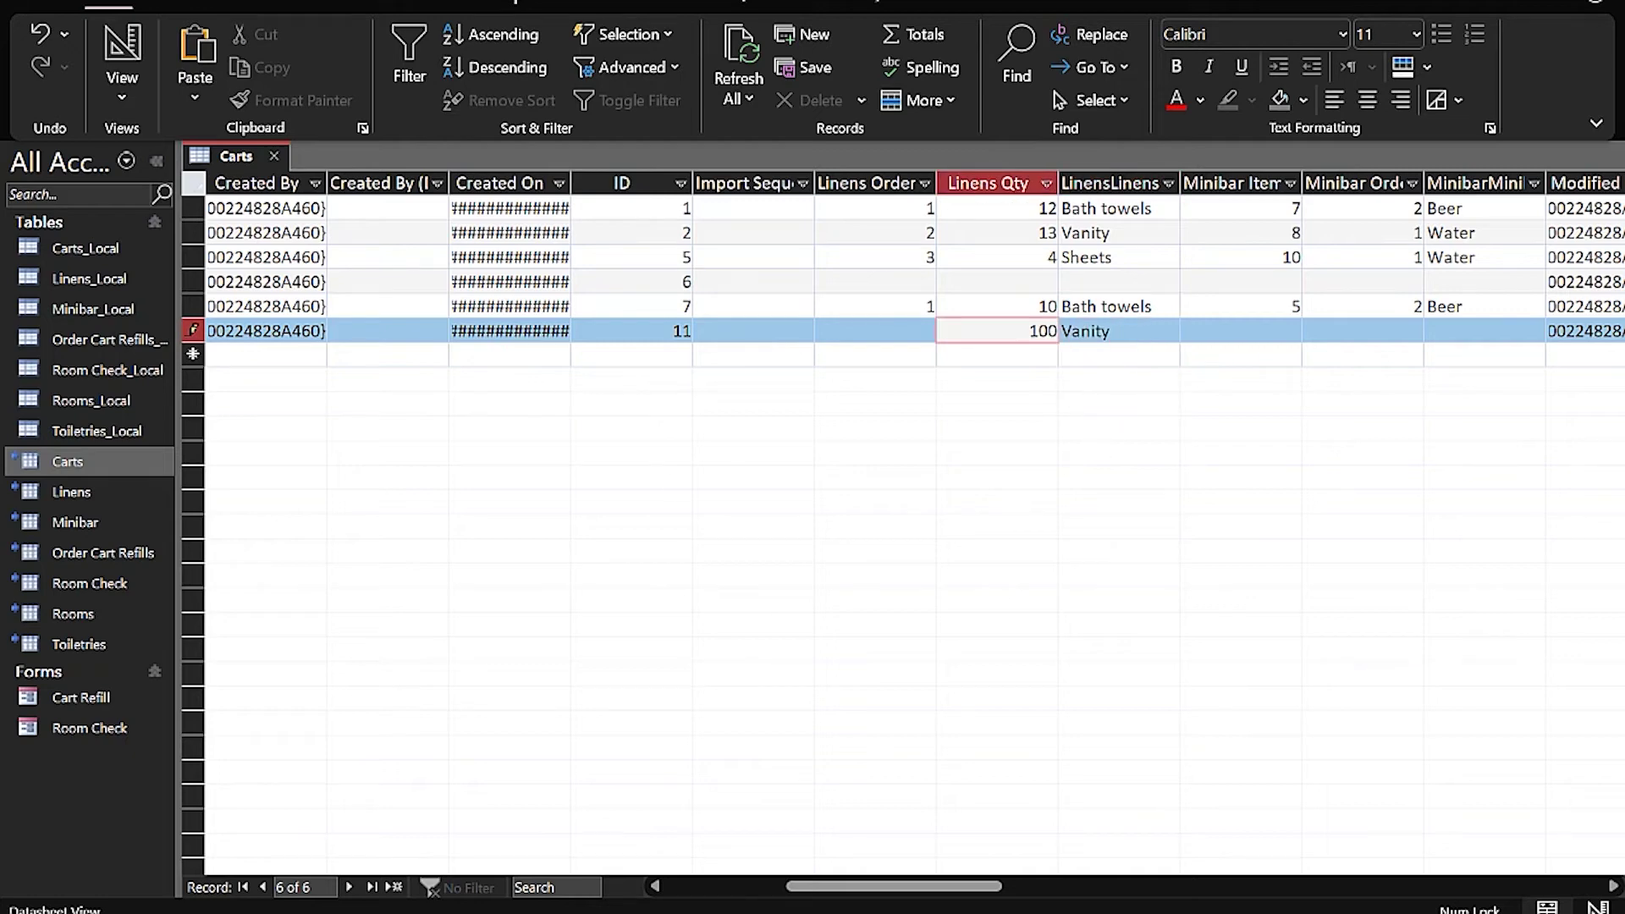
Refresh the Power Apps Carts list and check the Demo789 cart's details.
key("alt+Tab")
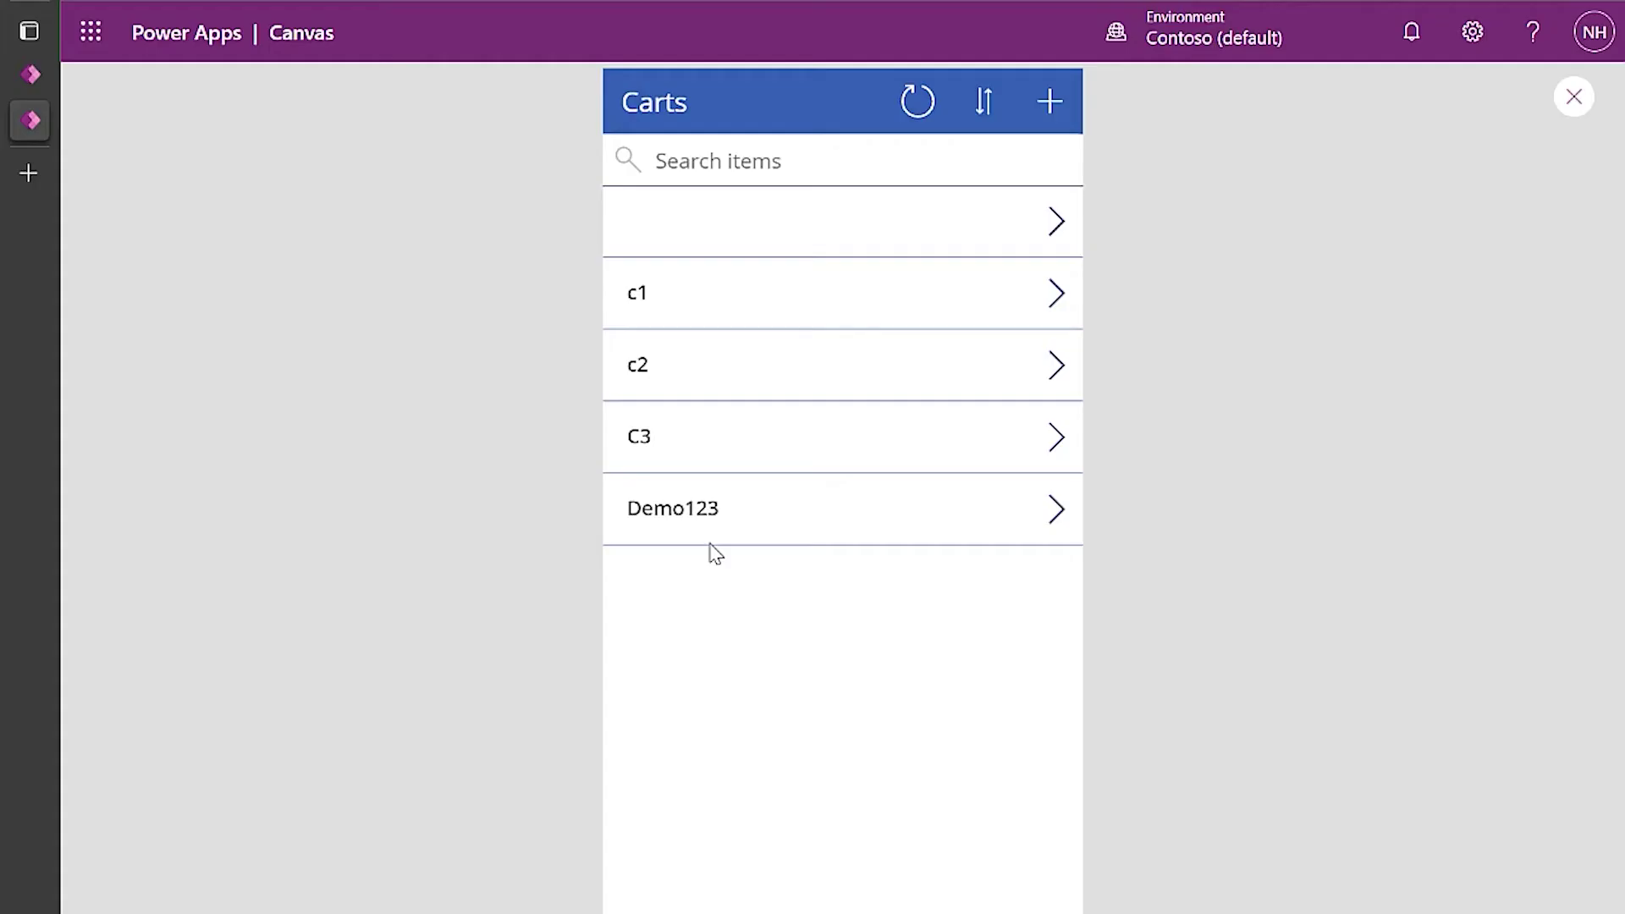
left_click(919, 110)
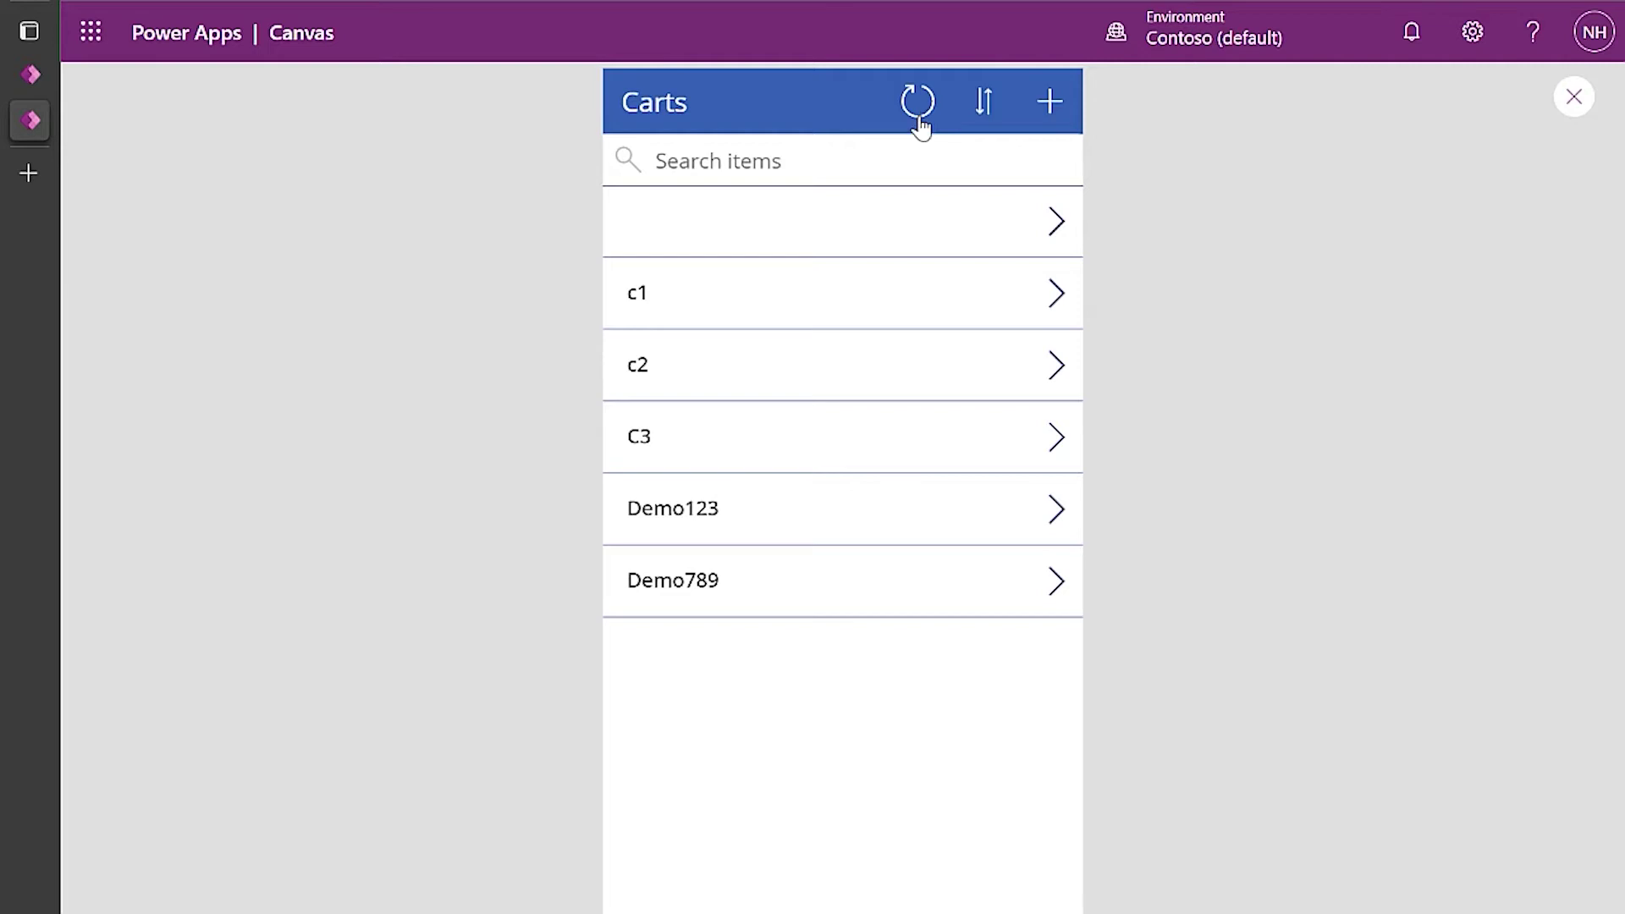
left_click(1059, 579)
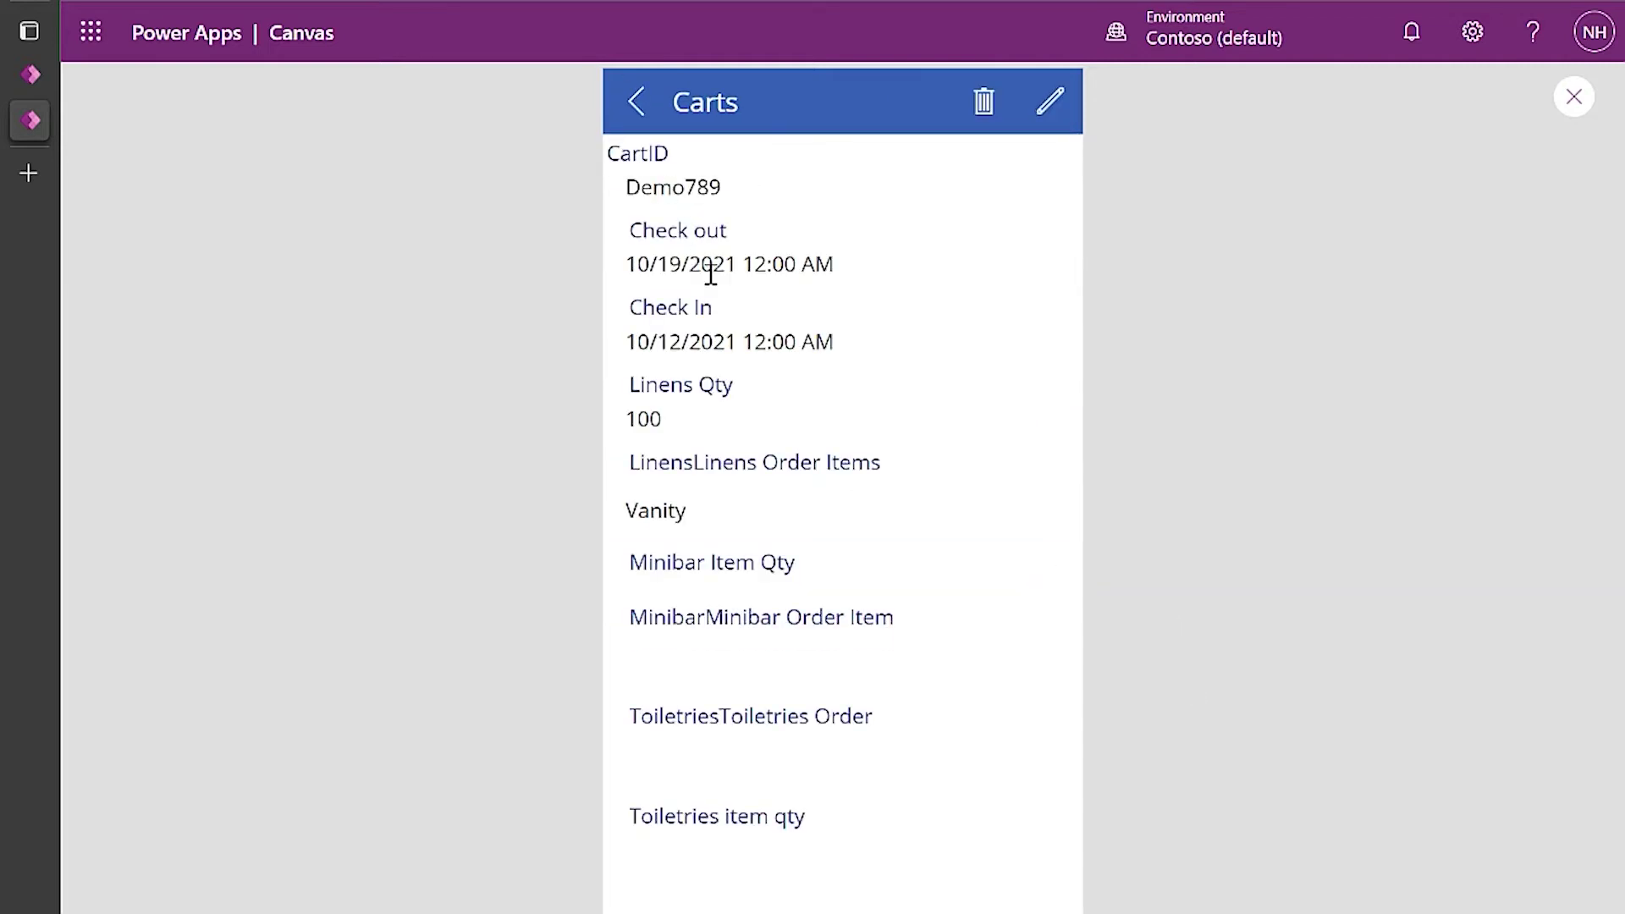
left_click(638, 99)
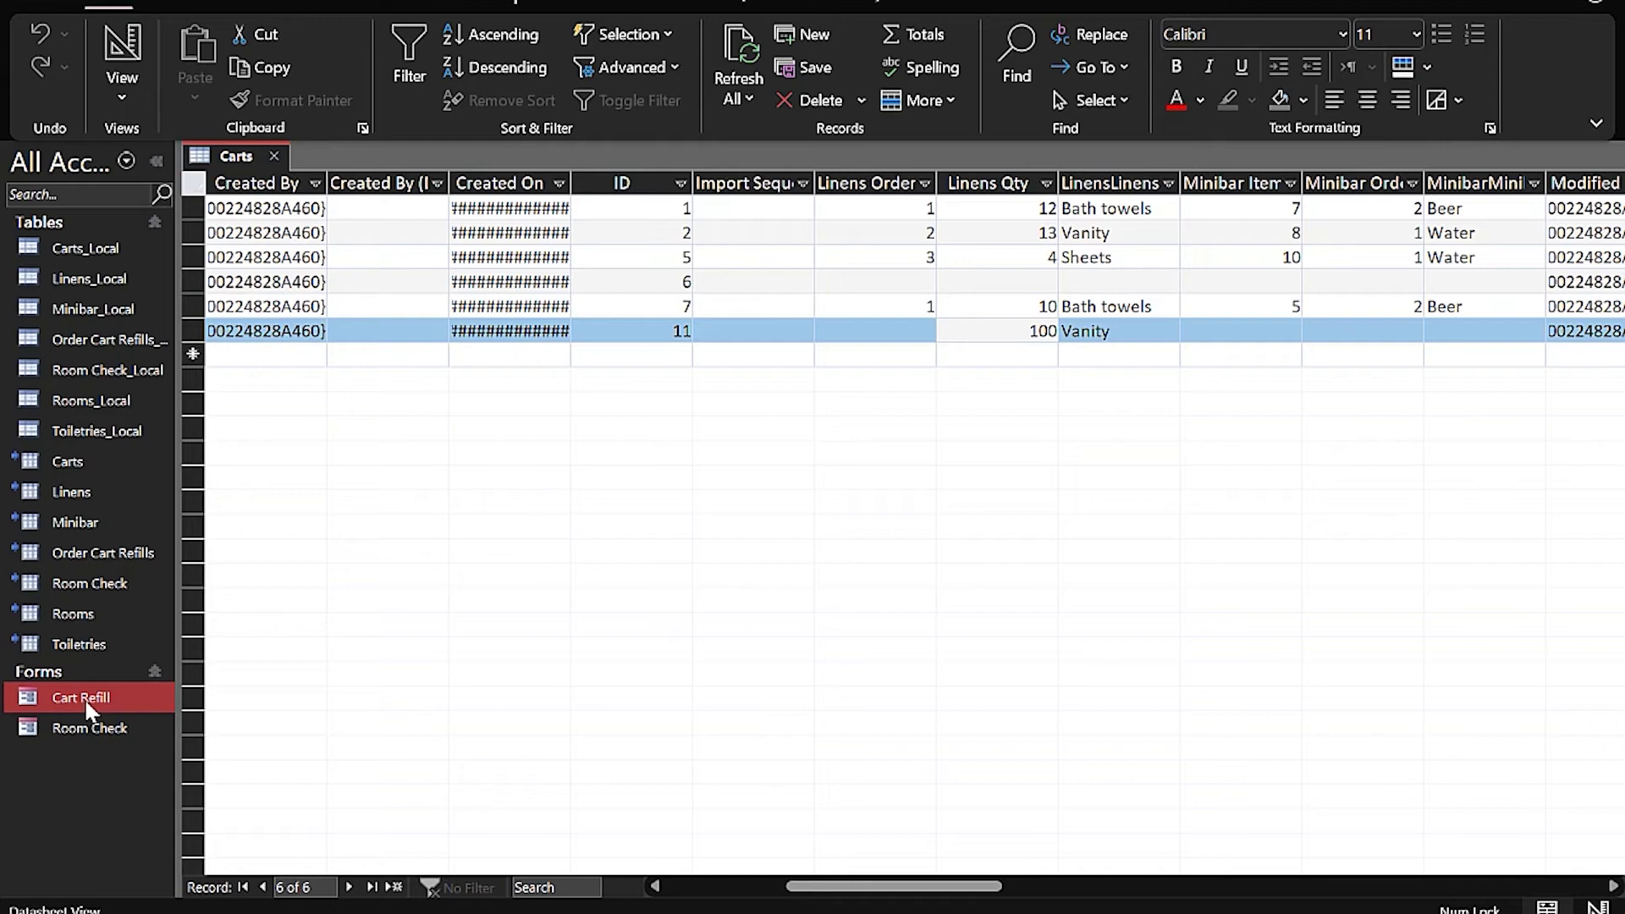
In the Cart Refill form, enter new cart 'Demo' with check-out and check-in 10/29/2021 and save.
double_click(84, 697)
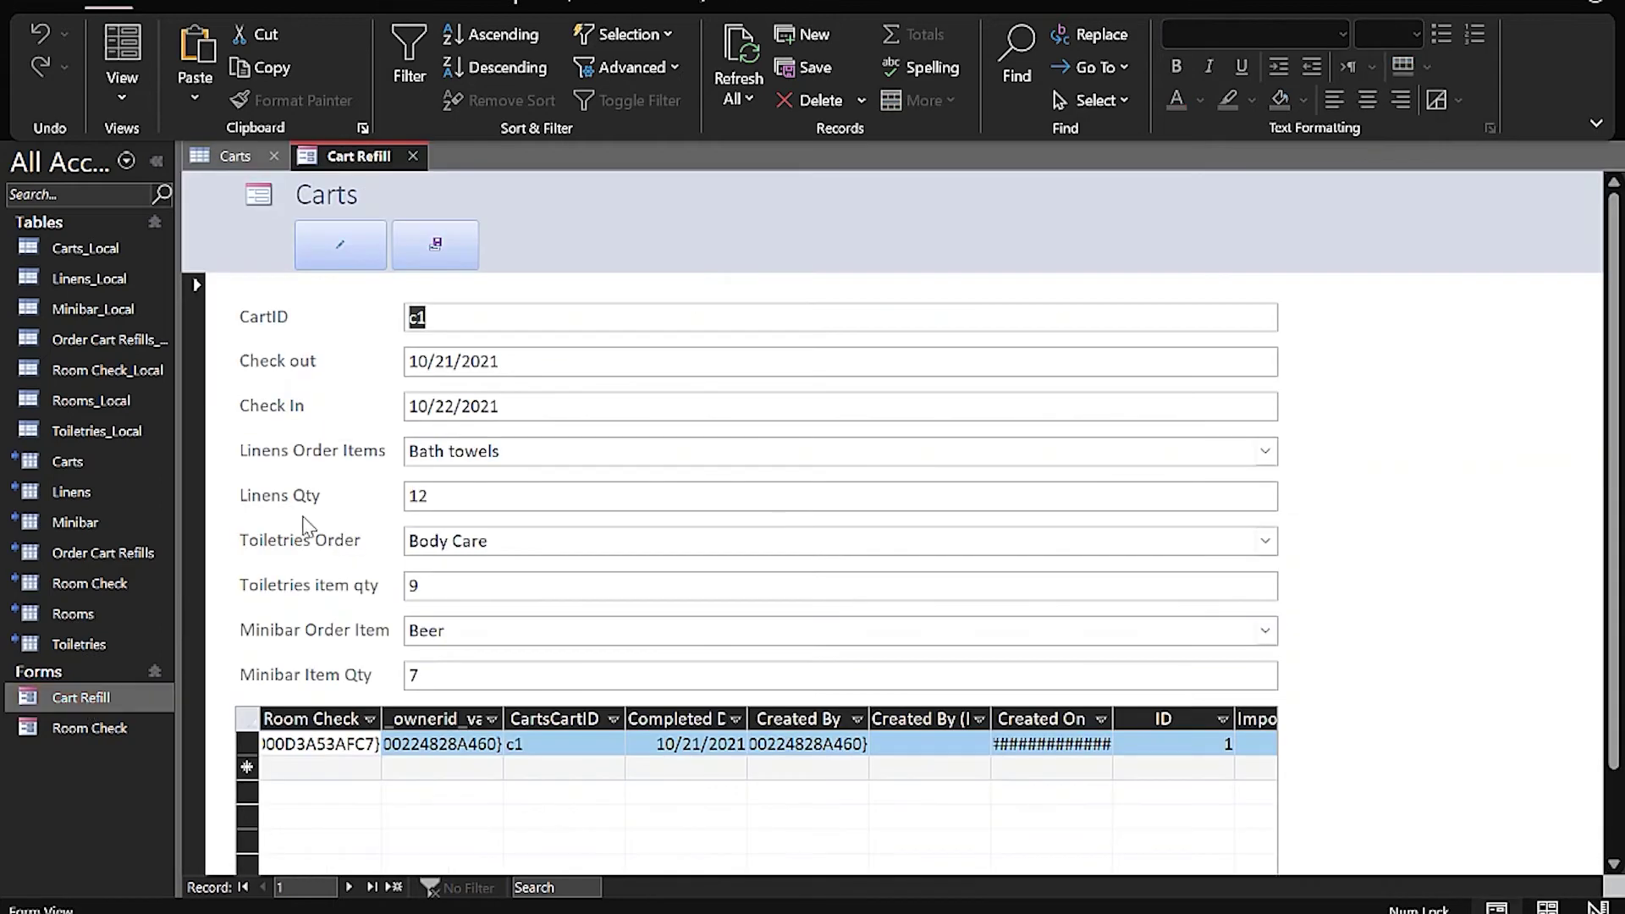
left_click(364, 253)
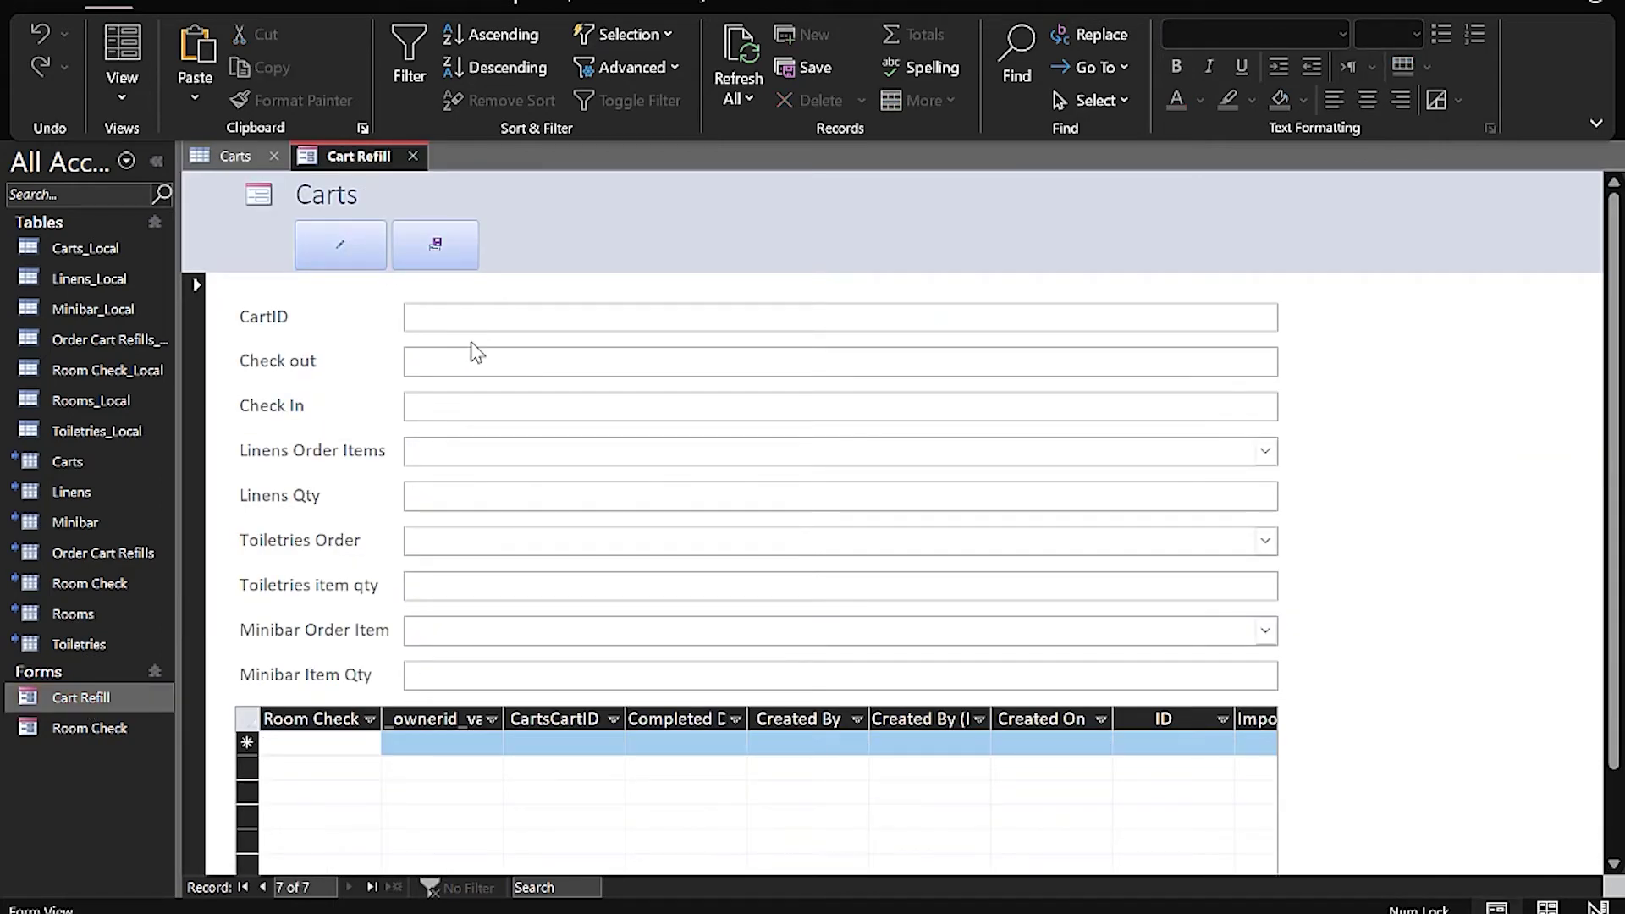
type("Dem")
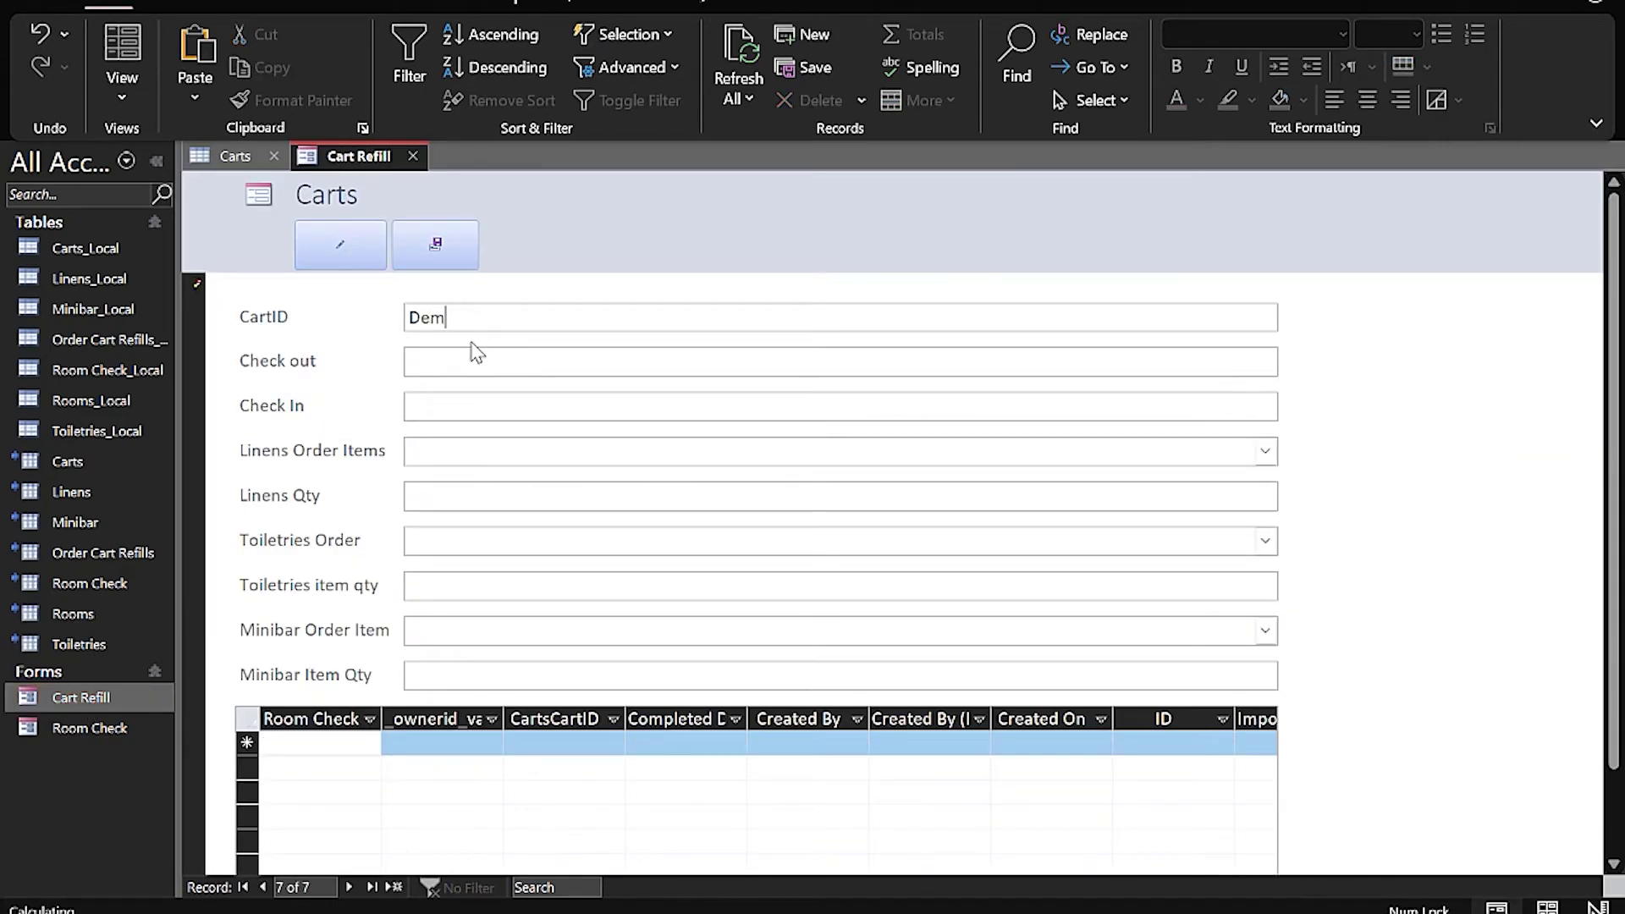
type("o")
left_click(476, 352)
left_click(1290, 360)
left_click(1195, 569)
key("Tab")
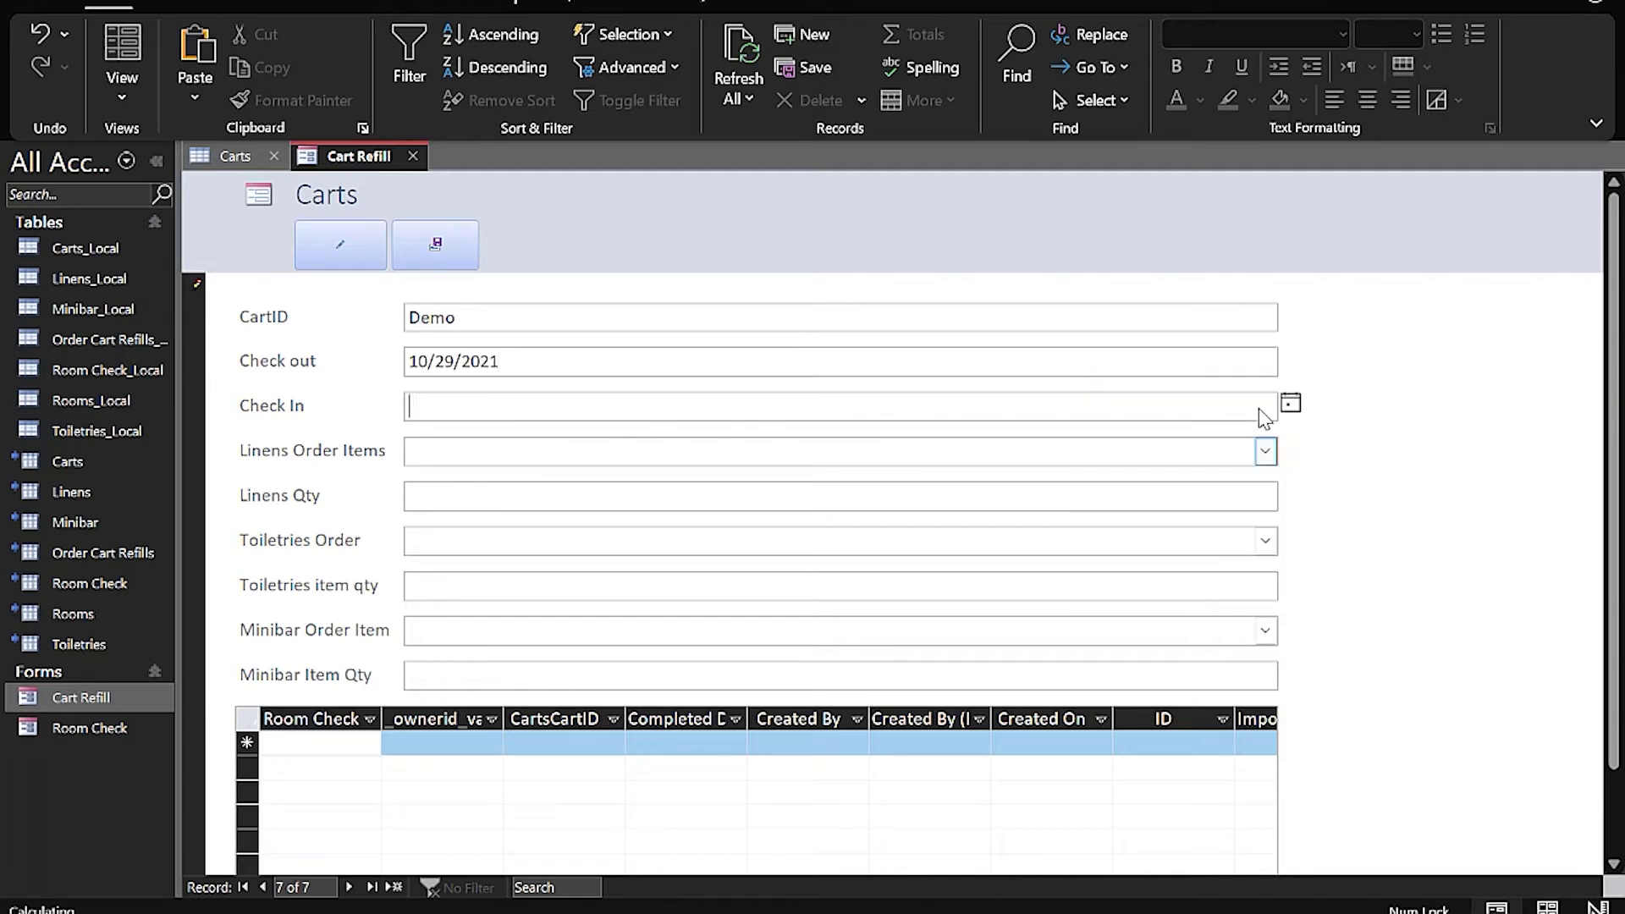
left_click(1290, 403)
left_click(1196, 614)
left_click(436, 245)
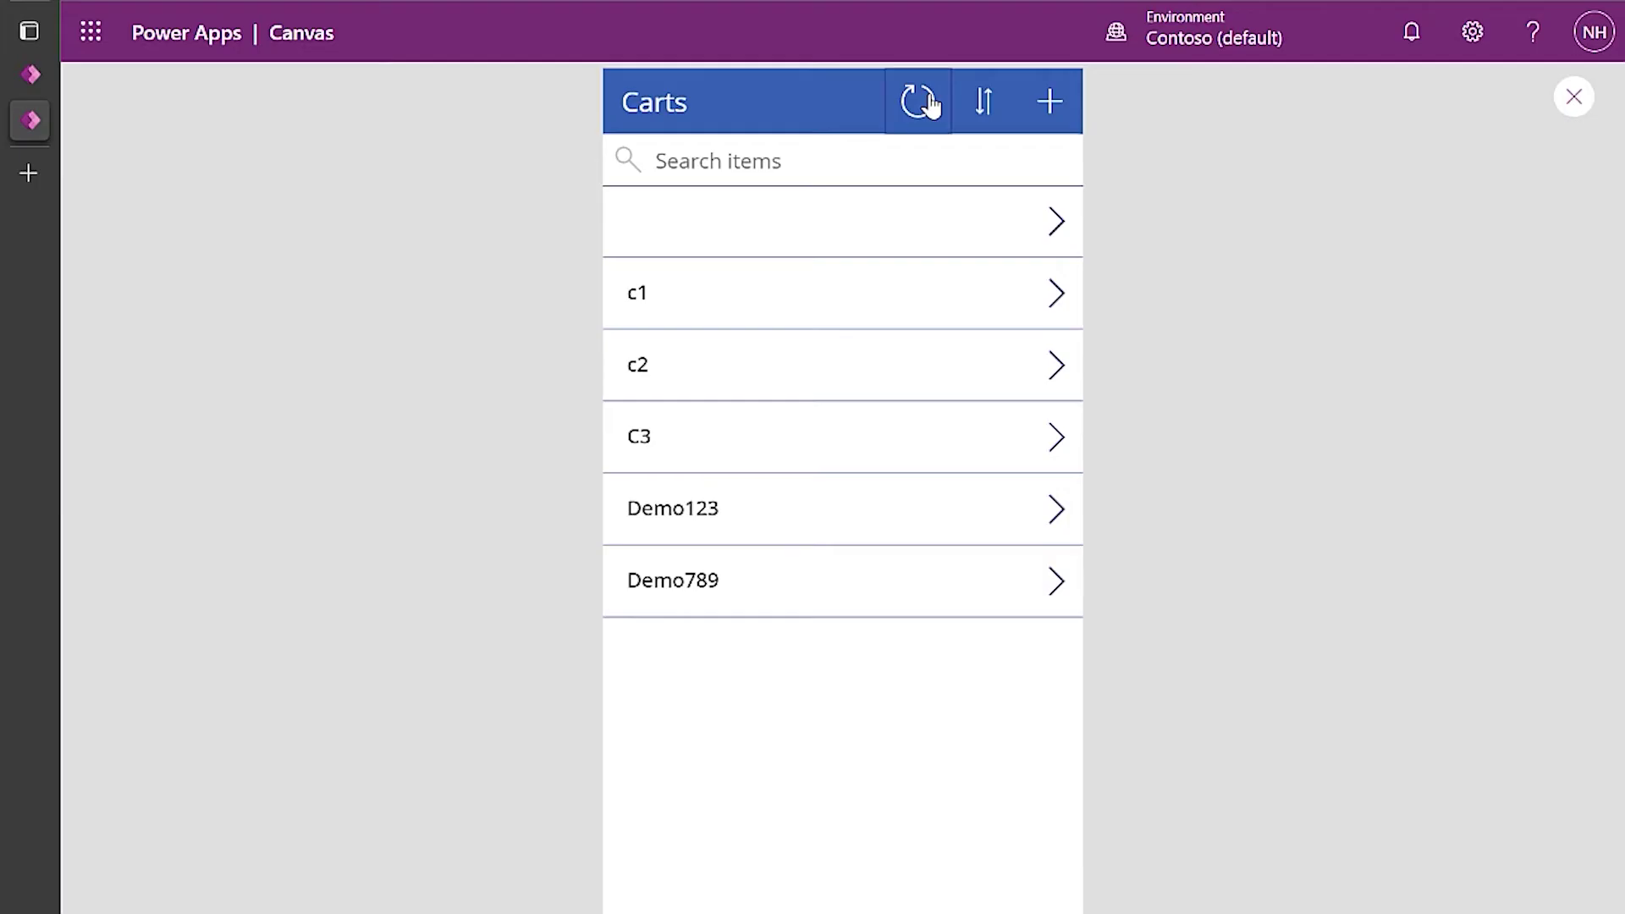
Refresh the preview, check the Demo cart's 10/29/2021 dates, and return to editing.
left_click(924, 101)
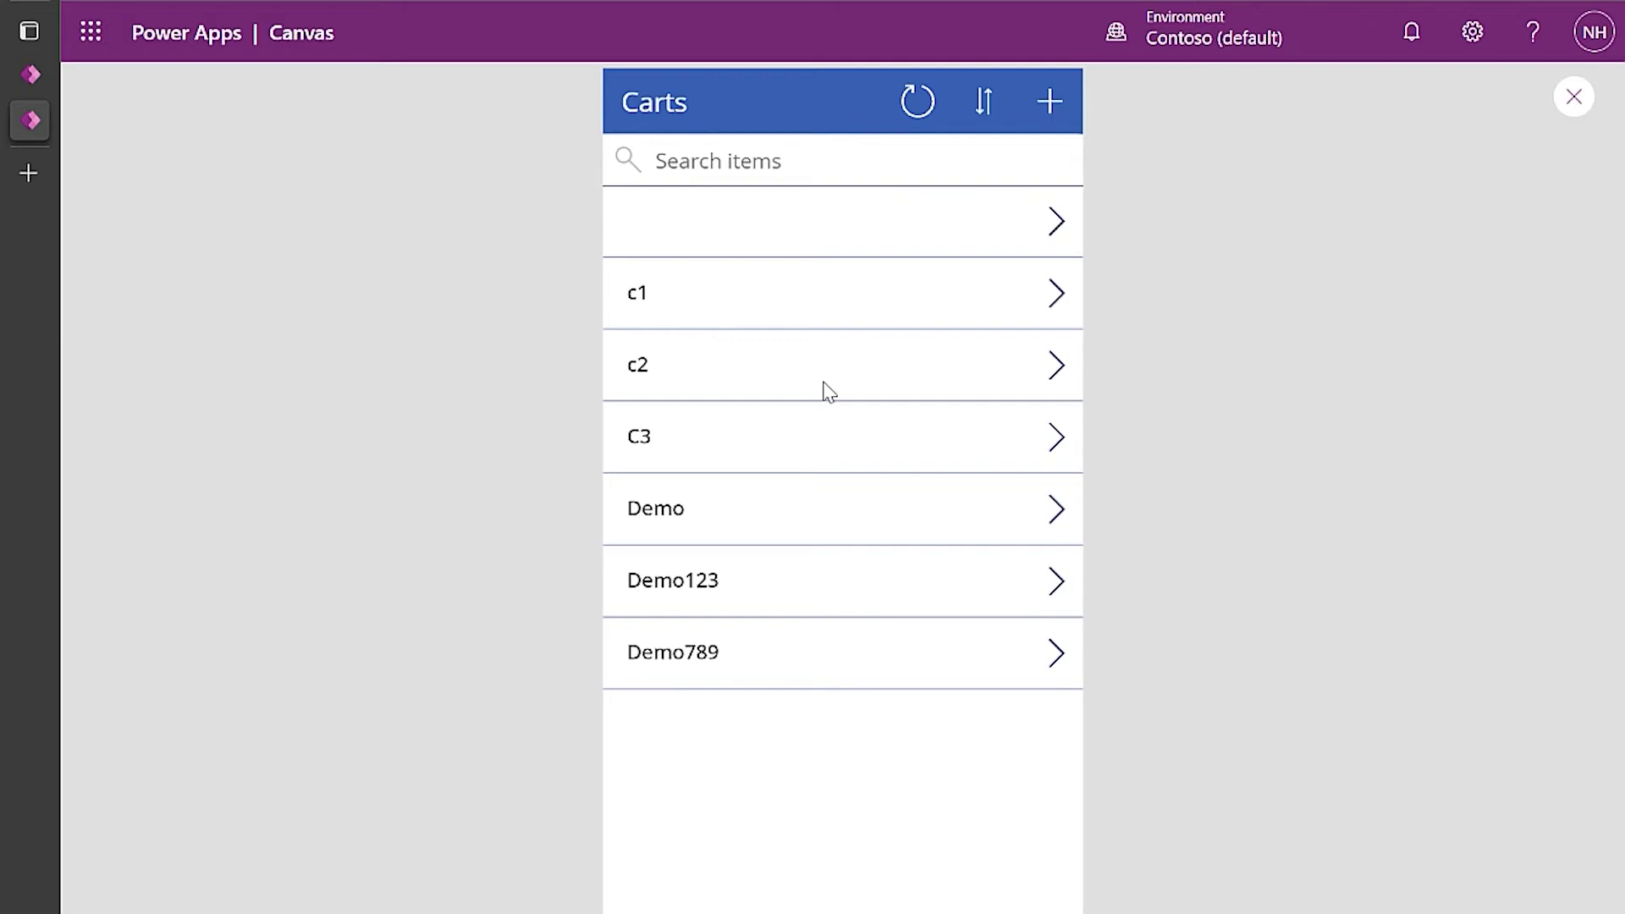
left_click(1057, 520)
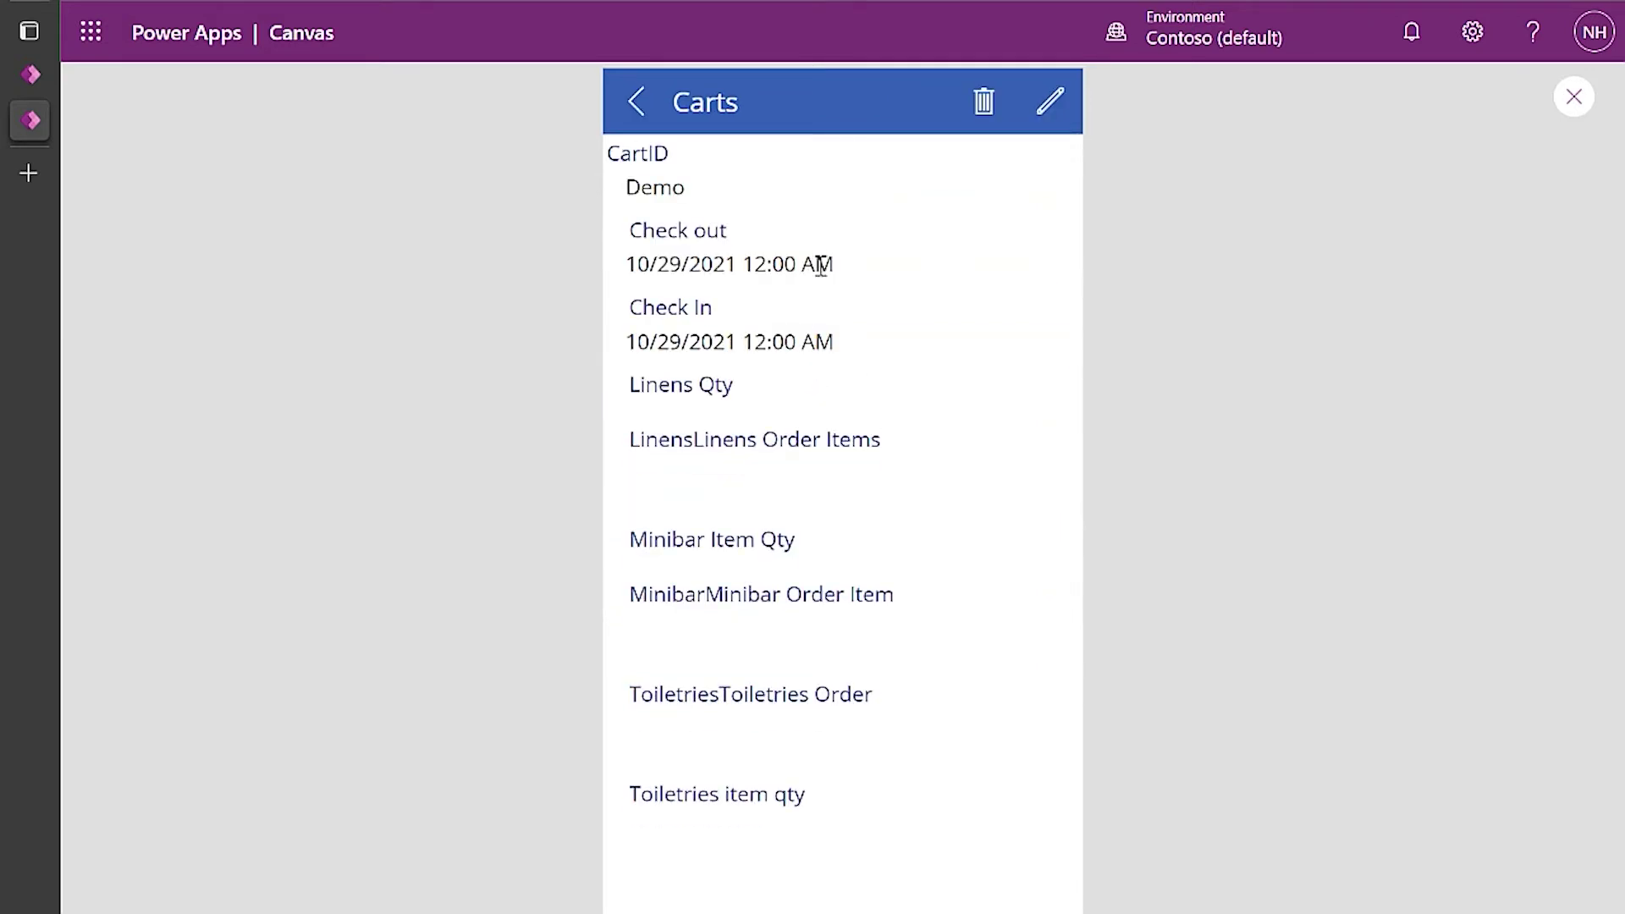
left_click(1575, 98)
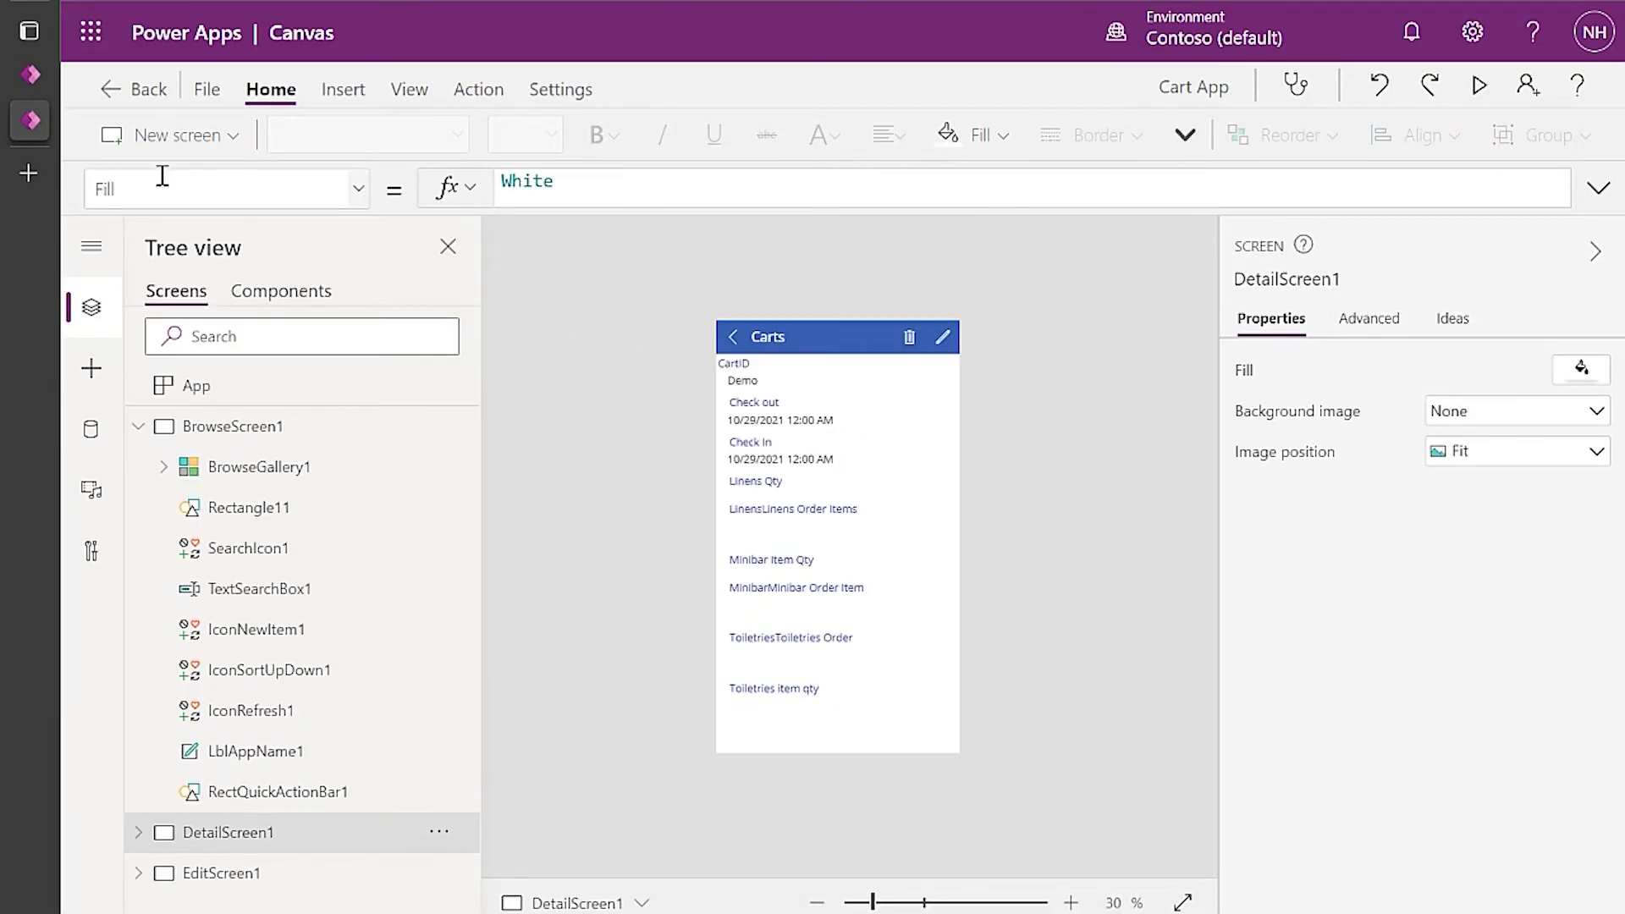
Save the app's unsaved changes under the name Cart App and open its Share settings.
left_click(118, 93)
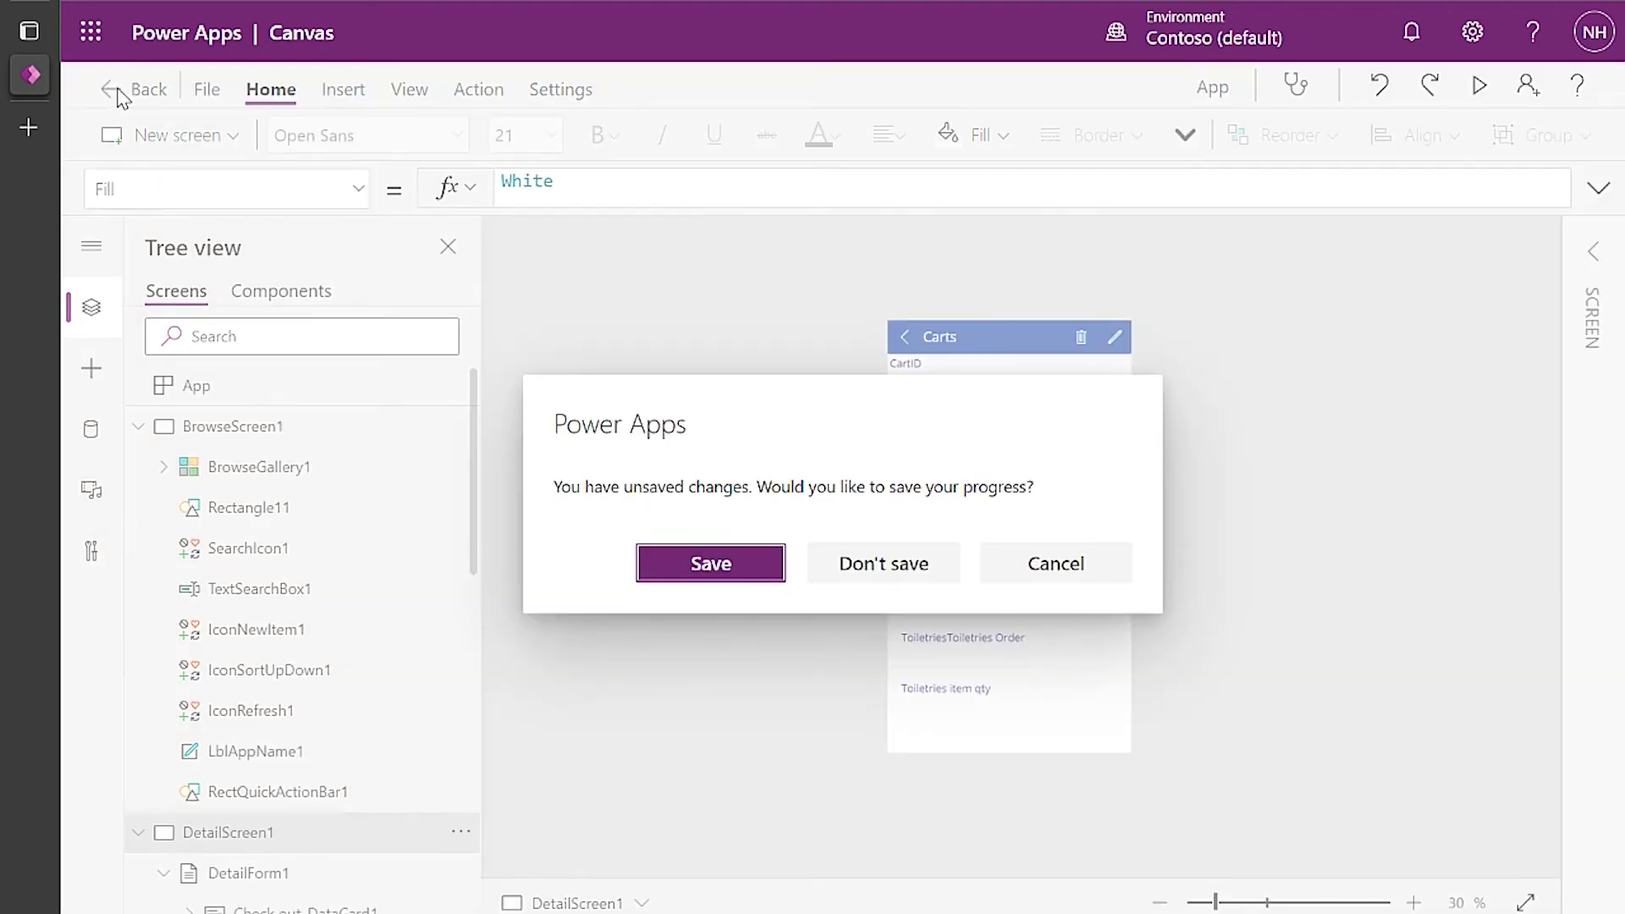
left_click(736, 565)
left_click(866, 161)
key("Home")
type("Cart")
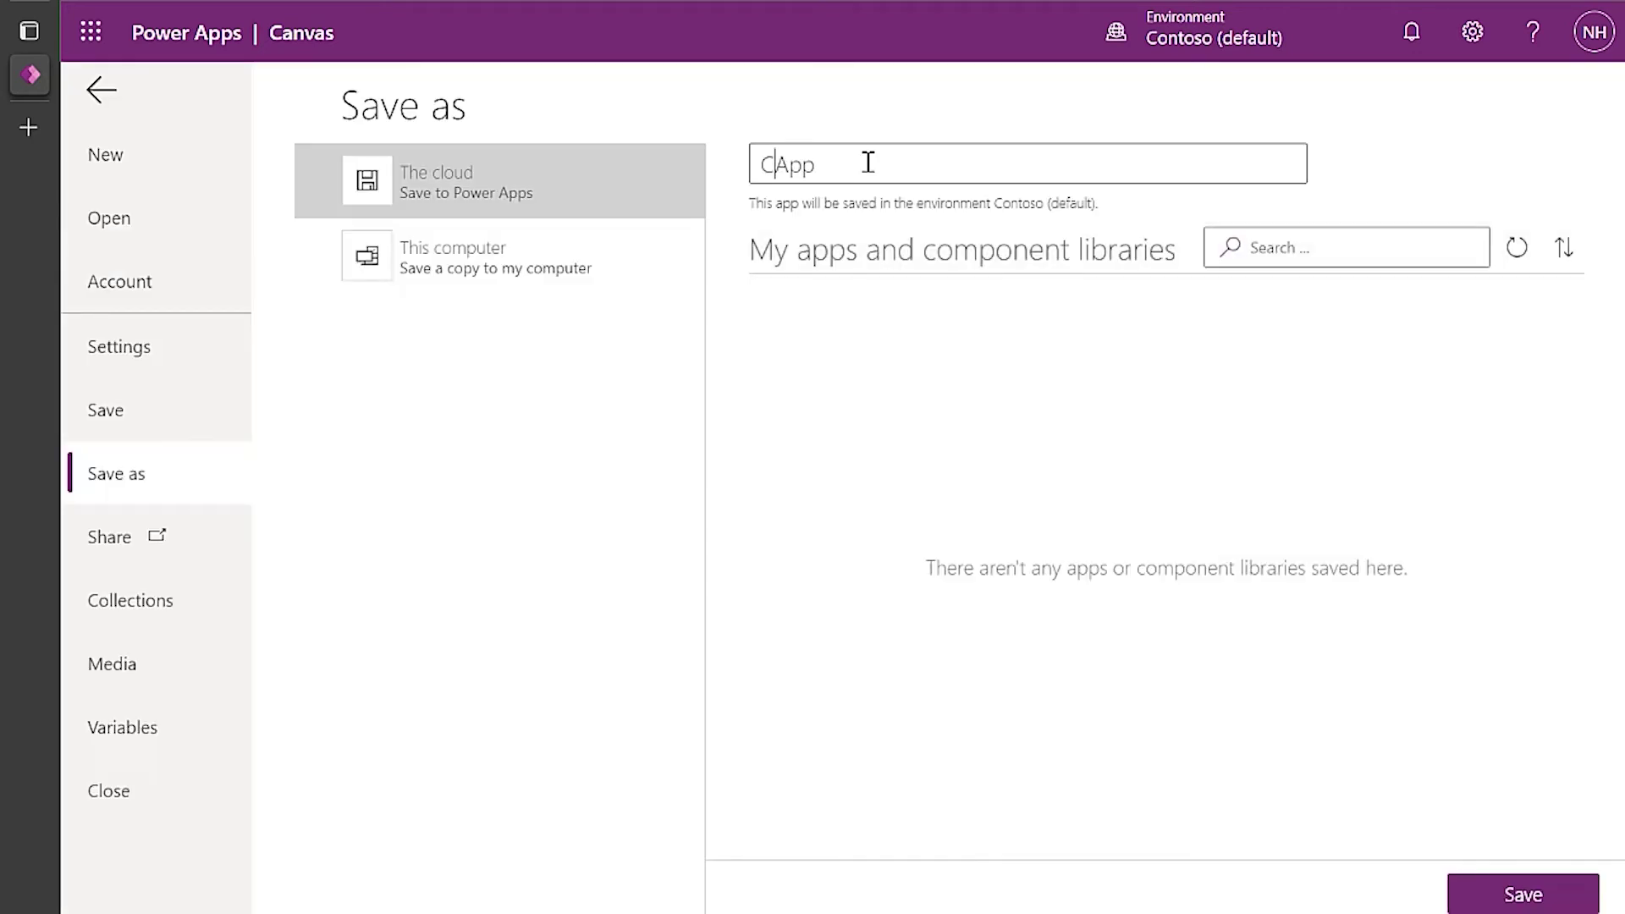
key("Return")
left_click(385, 364)
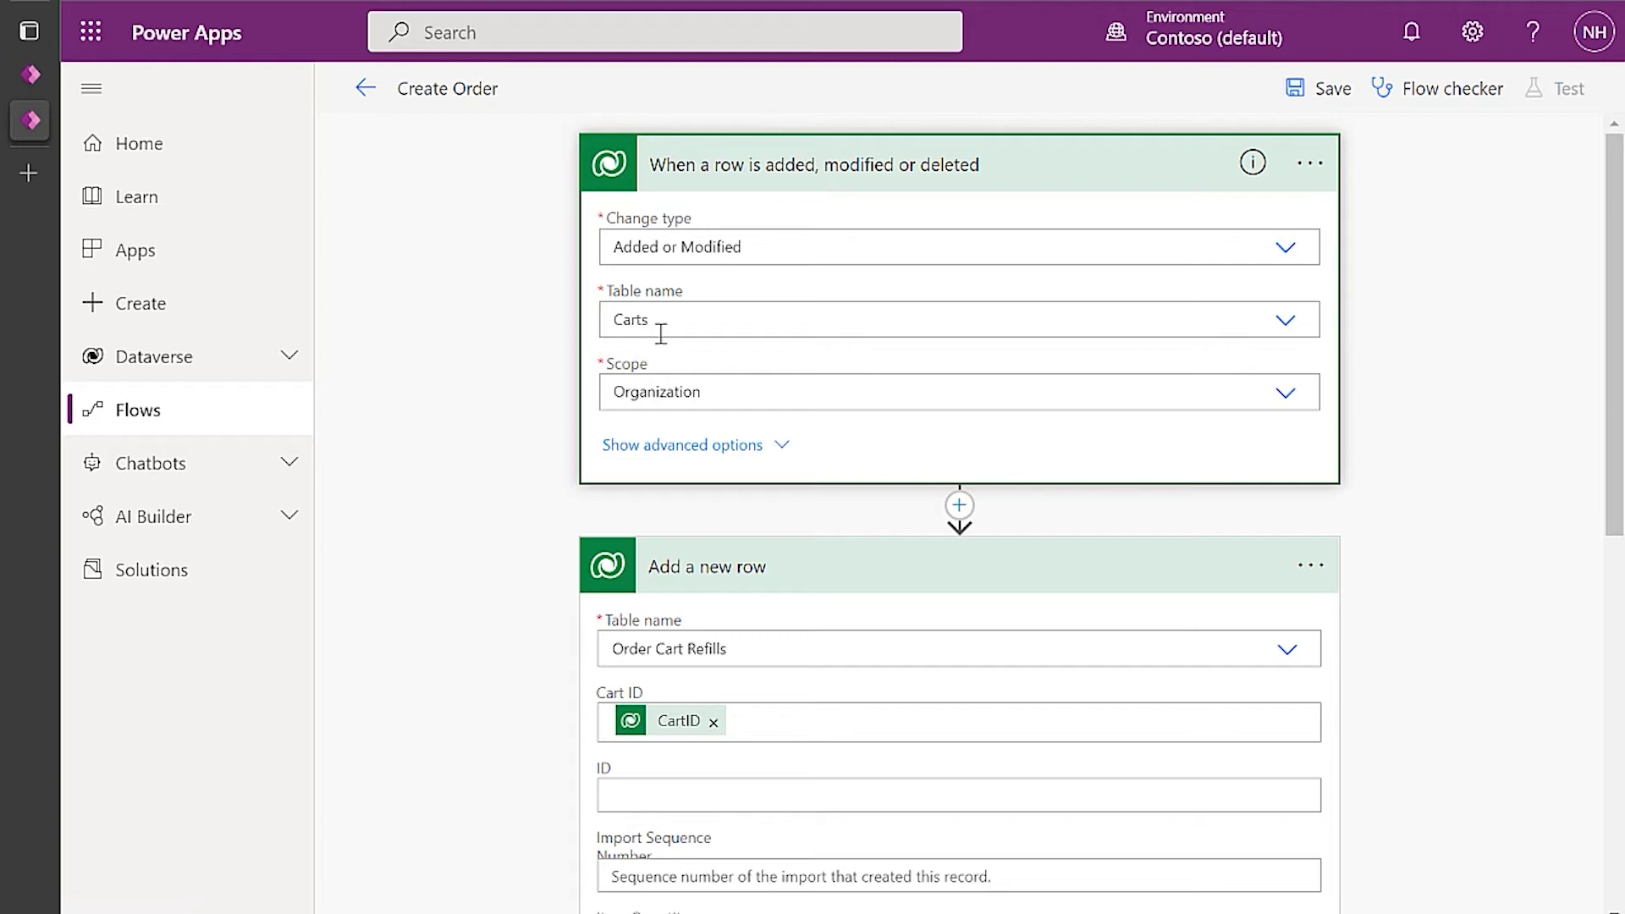
Scroll through the Create Order flow's Carts trigger and its Add a new row fields.
scroll(569, 365, "down", 3)
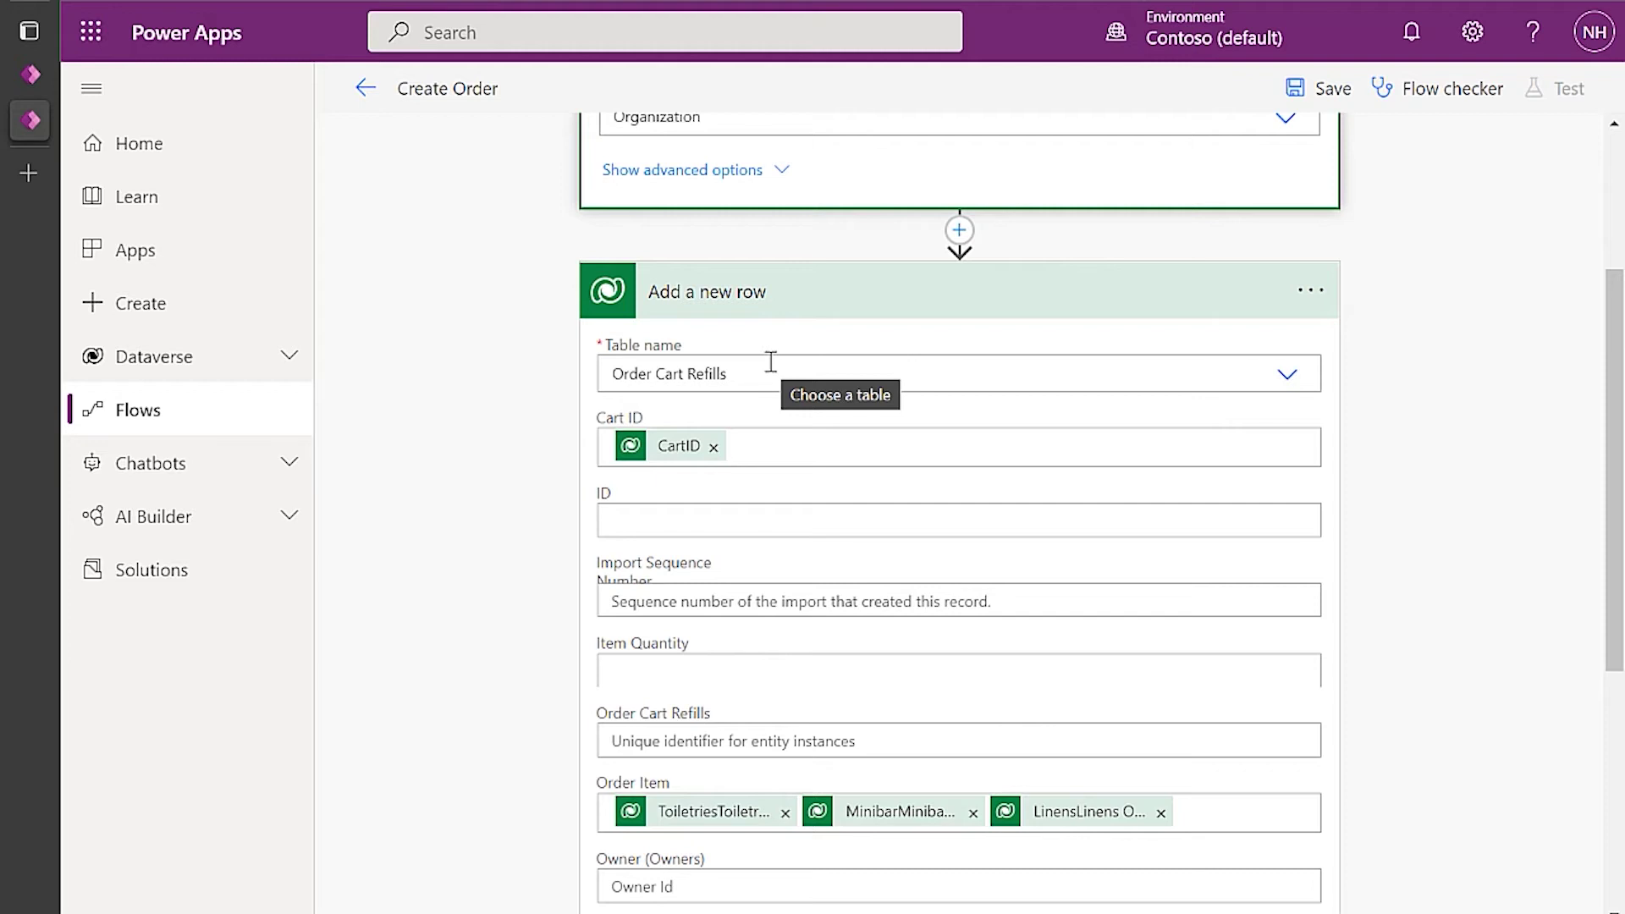
scroll(733, 454, "down", 3)
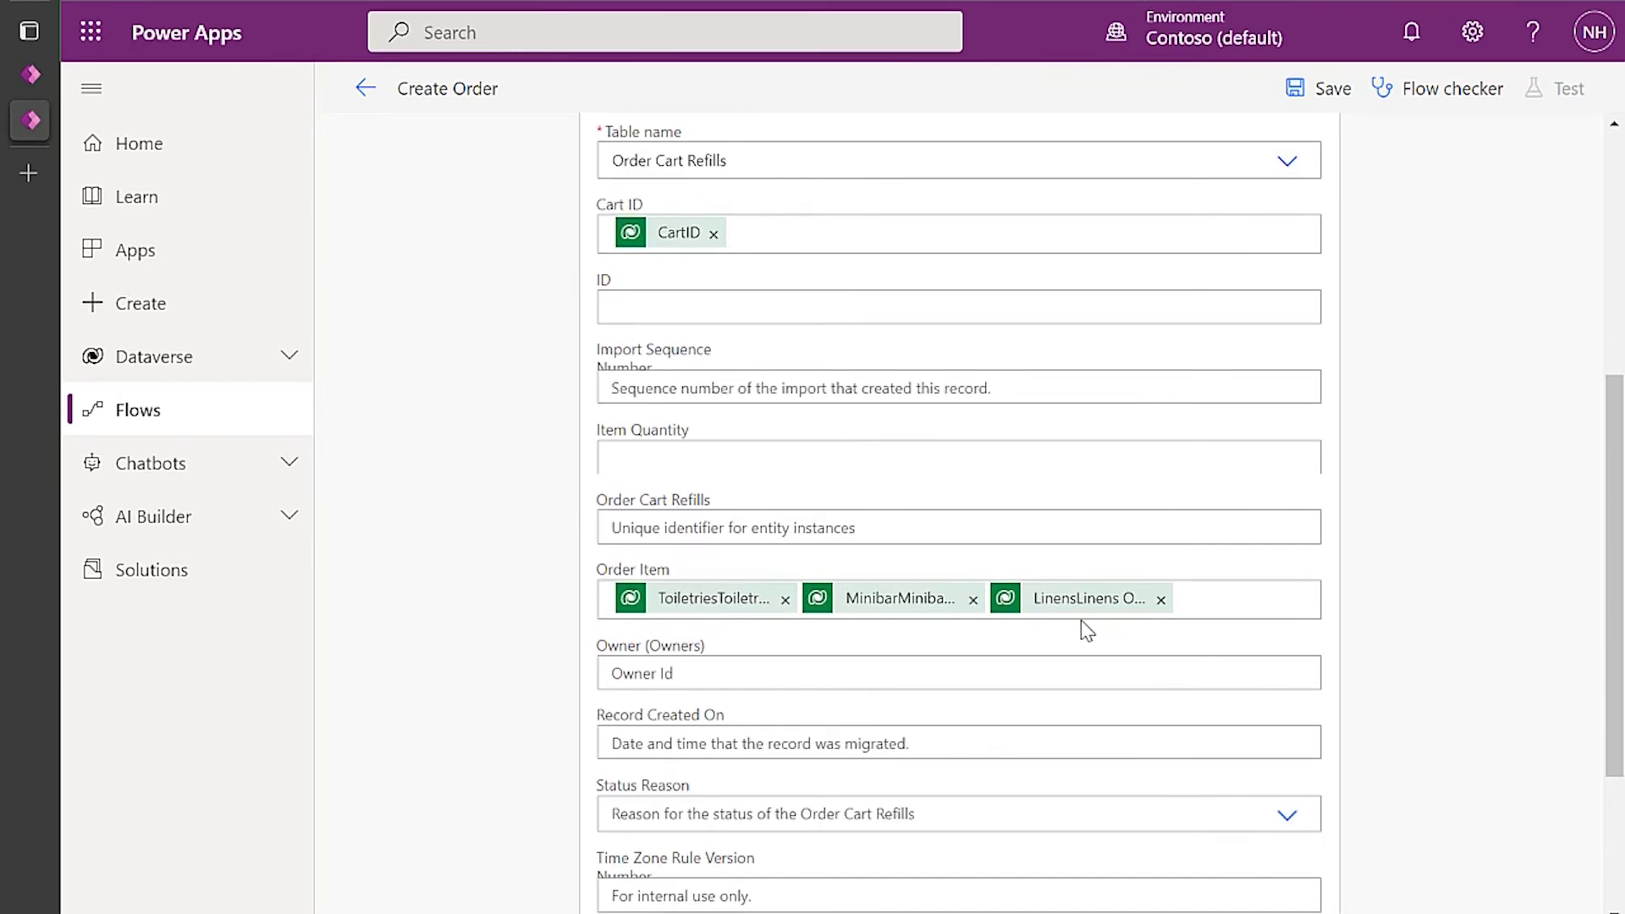
scroll(408, 620, "down", 3)
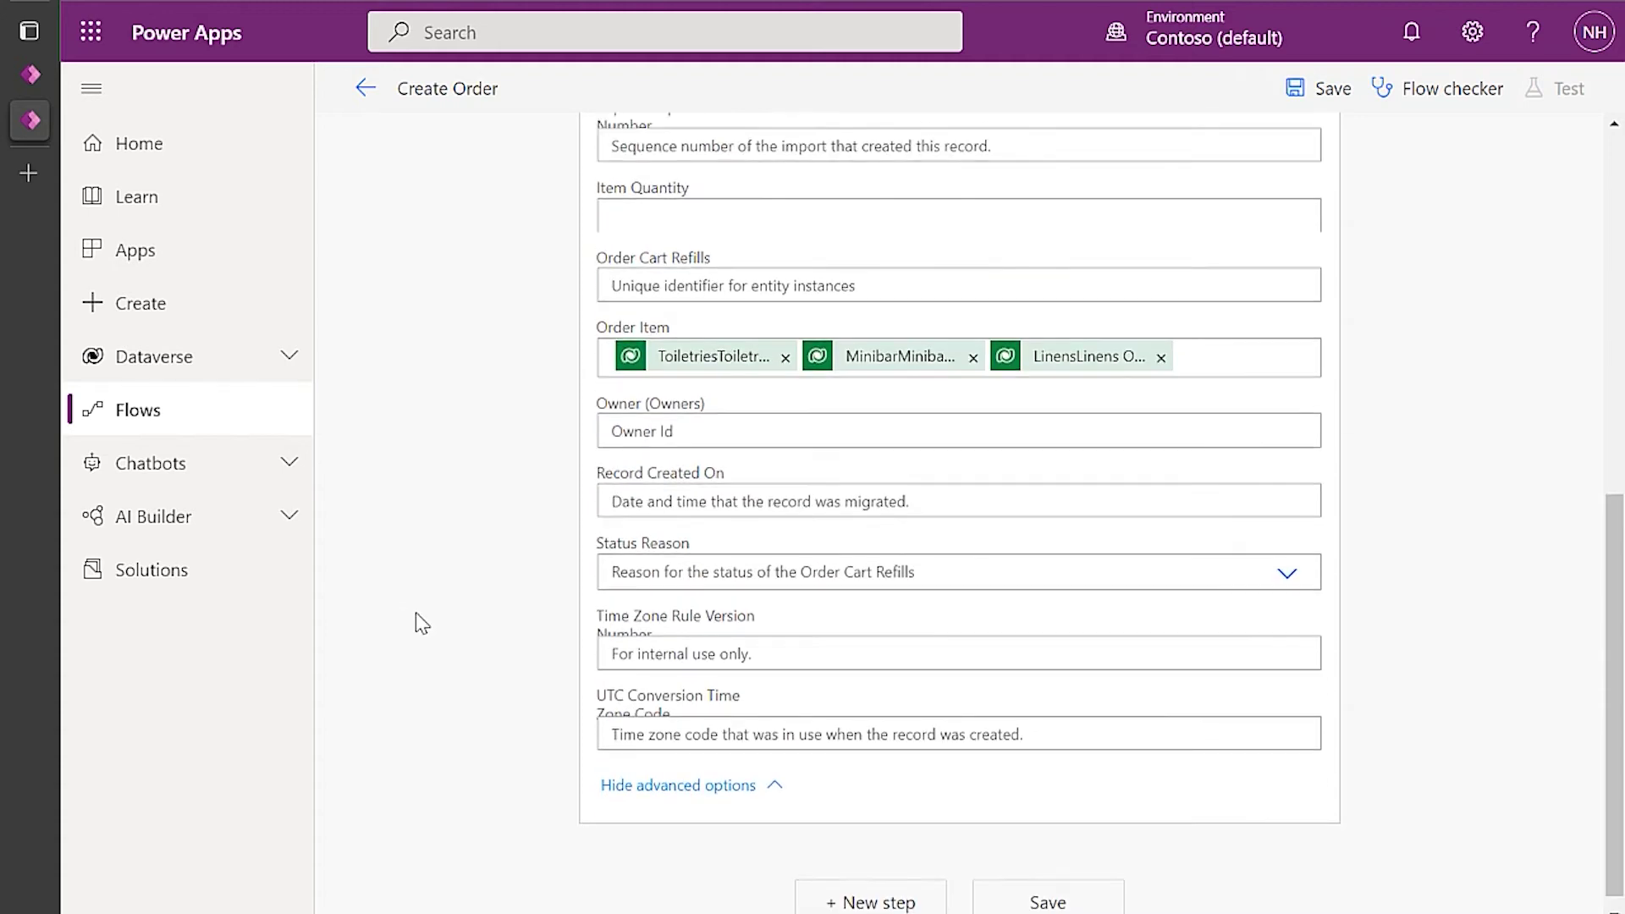
scroll(421, 623, "up", 1)
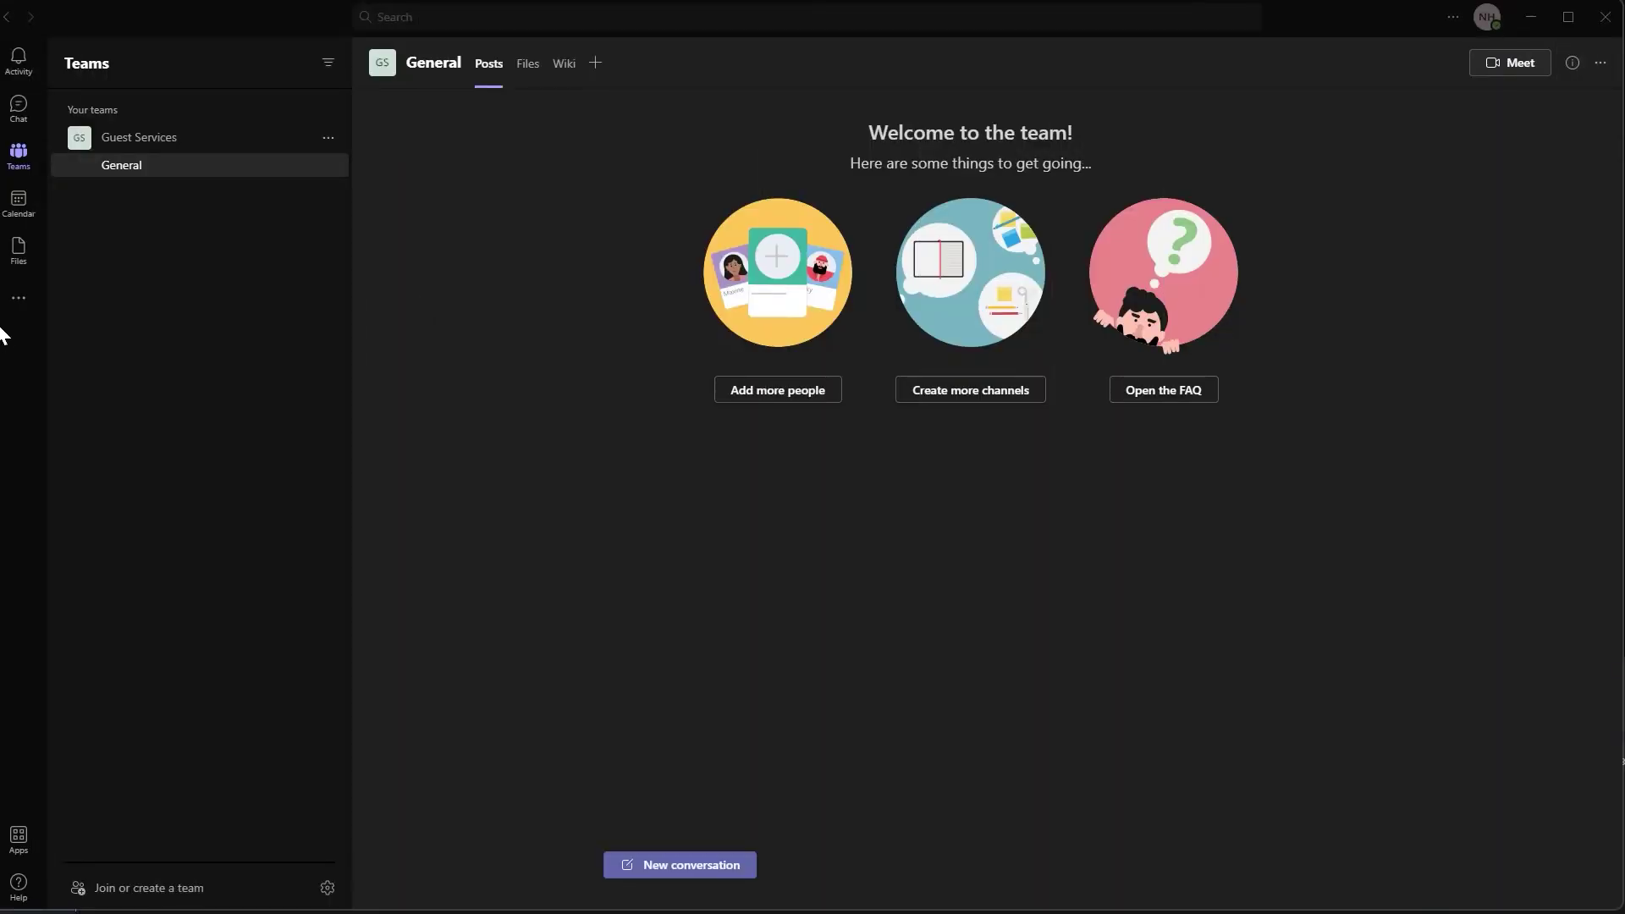
Find Power Apps in the Teams app list and add it to Teams.
left_click(18, 301)
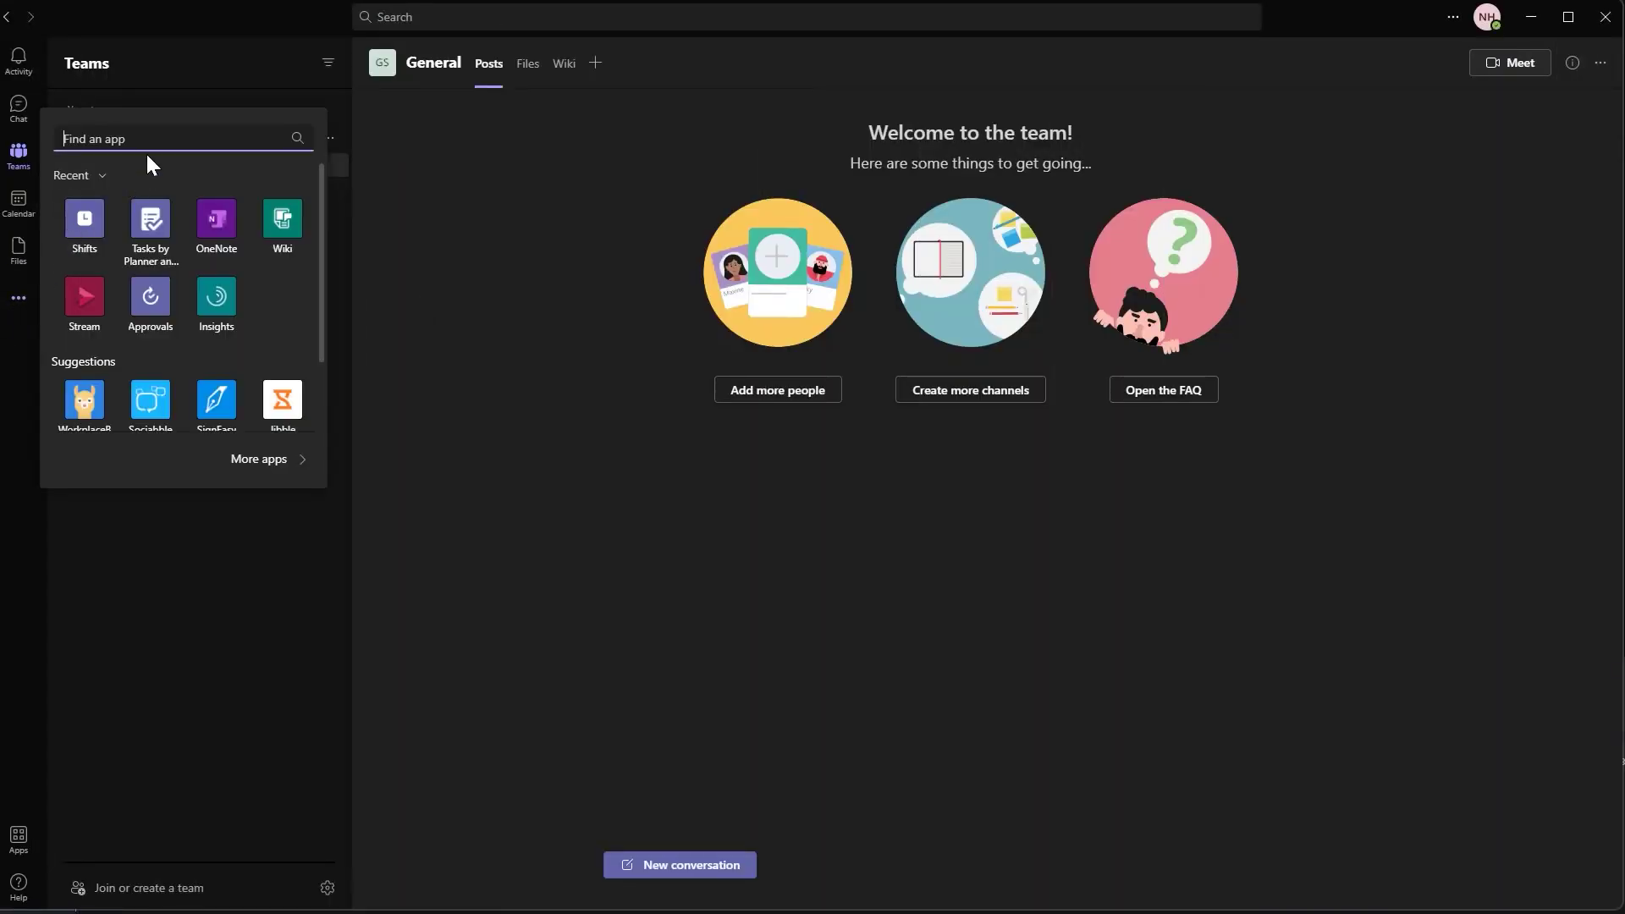
type("power apps")
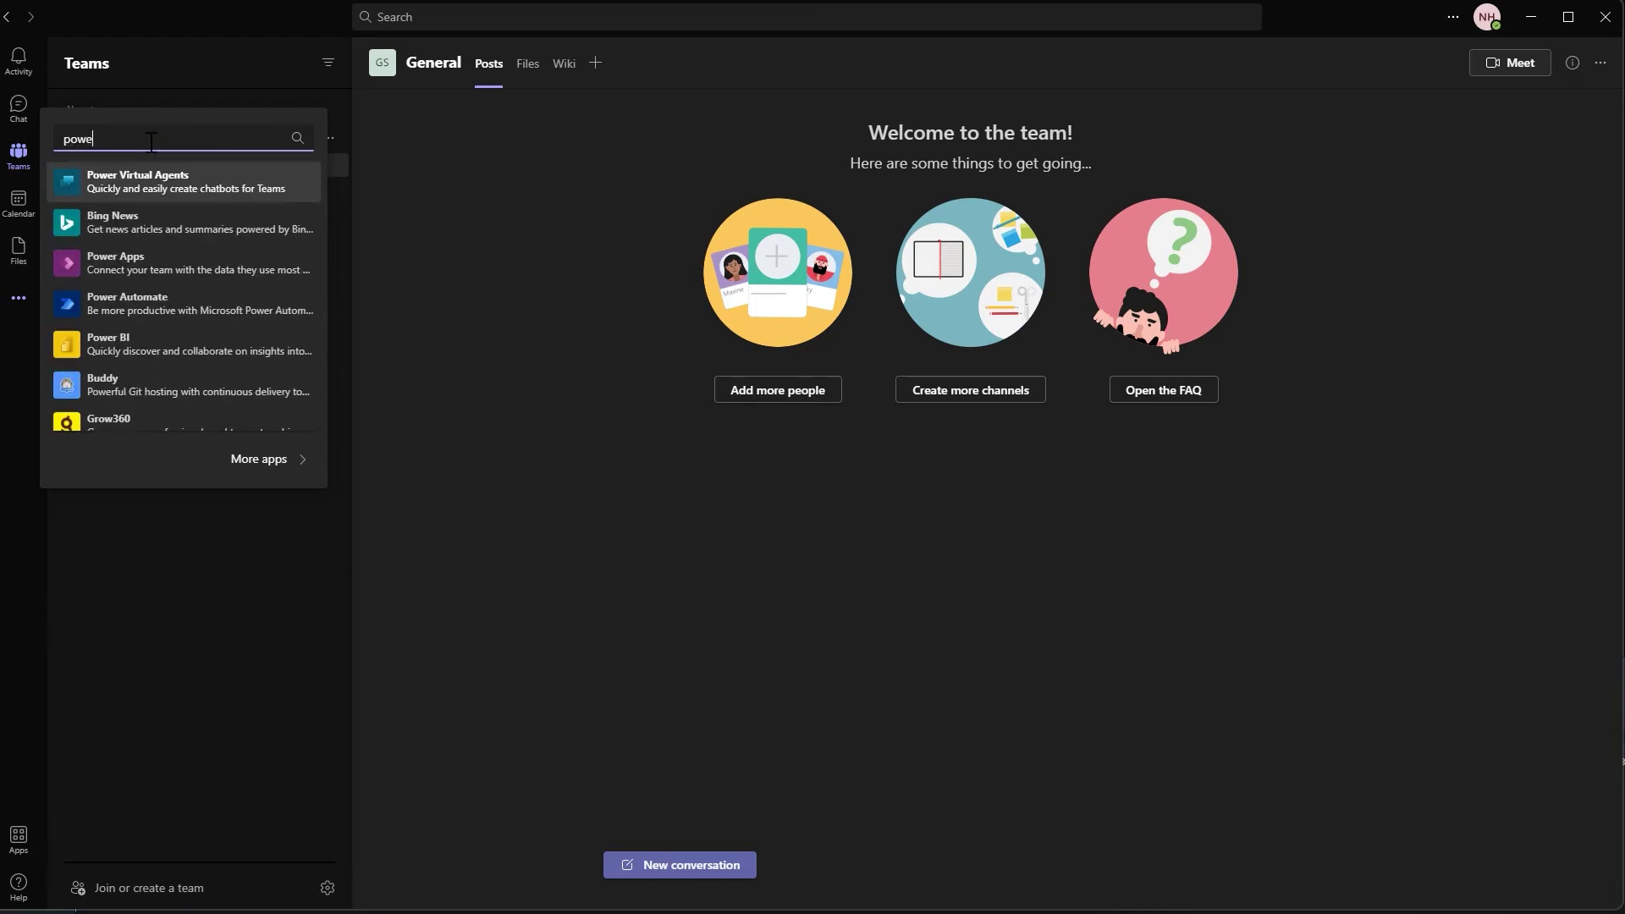
left_click(150, 178)
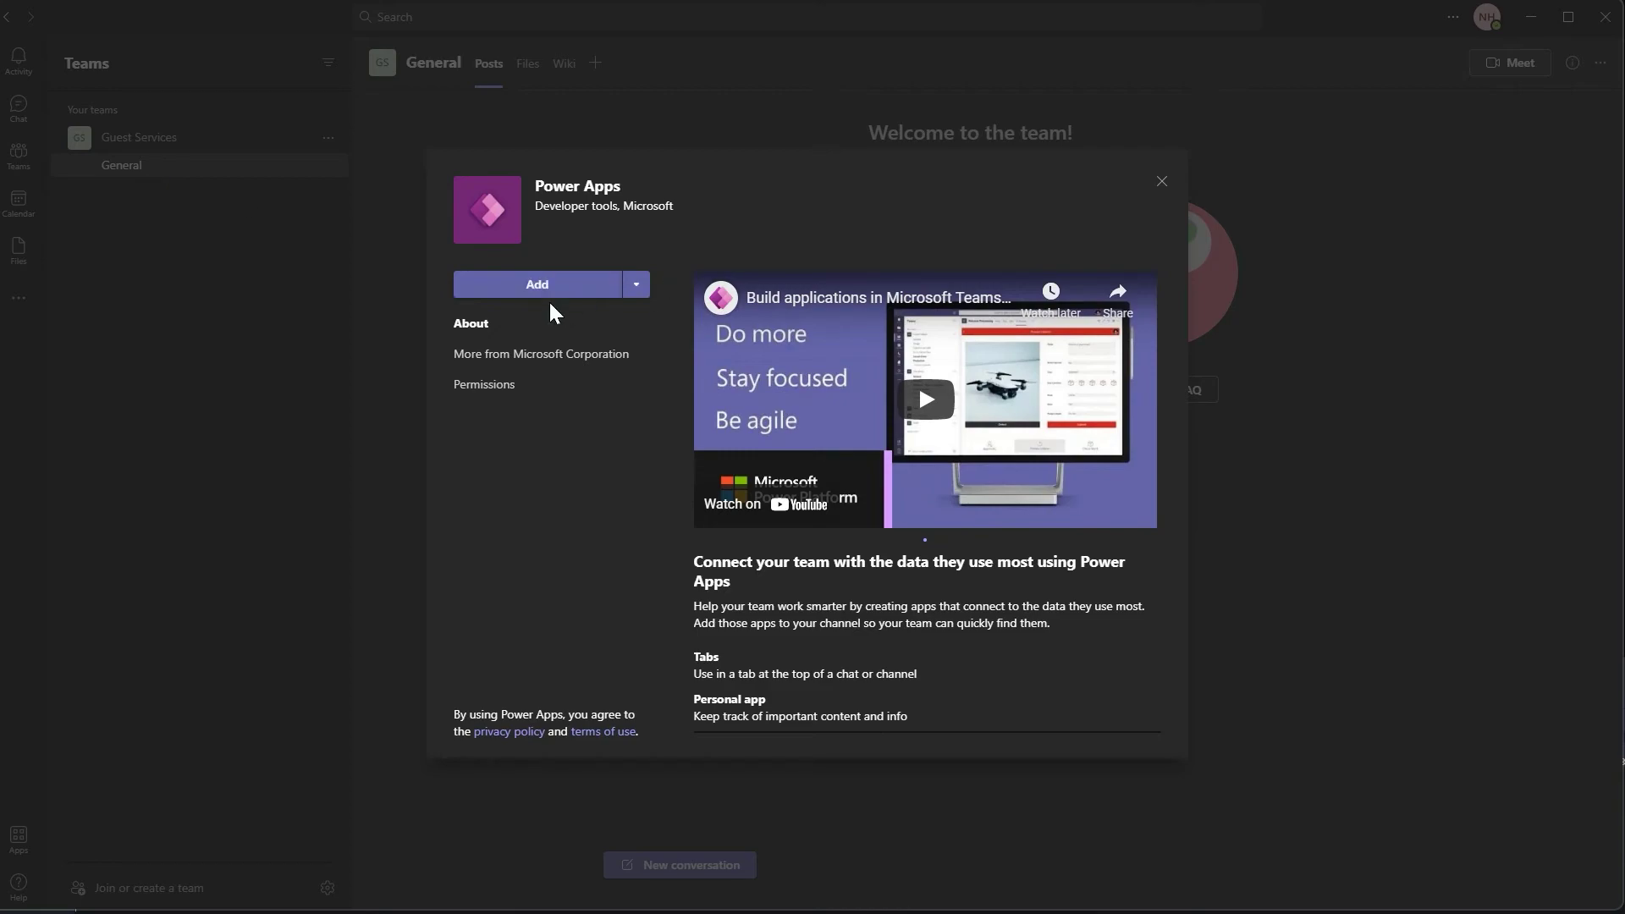
left_click(548, 292)
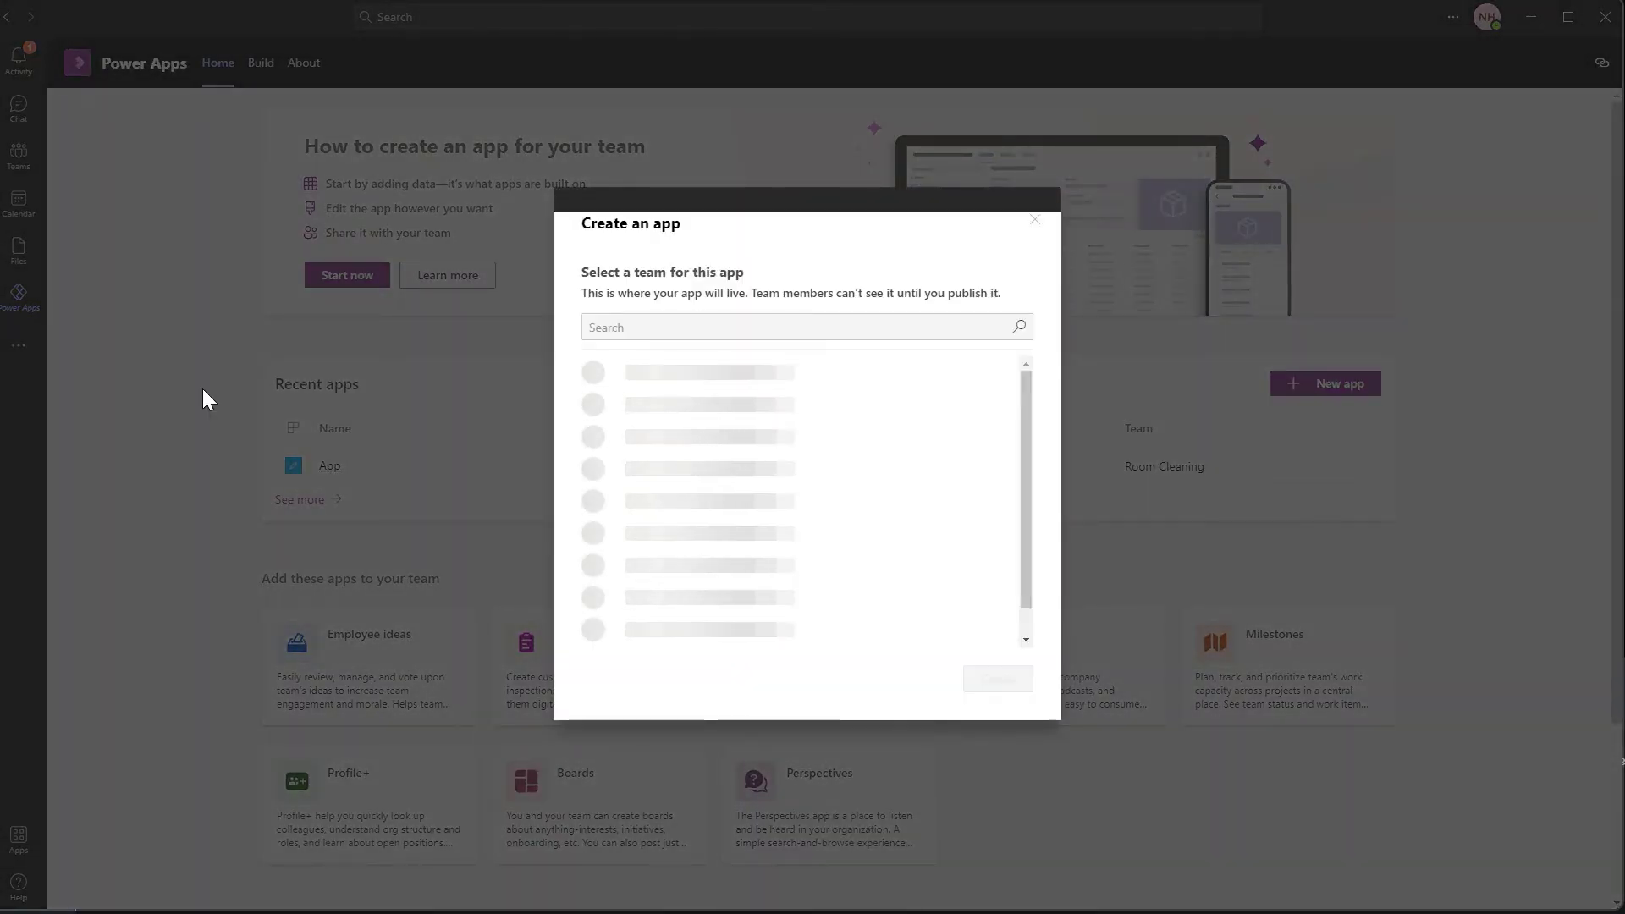
Create a new app named Sample in the Guest Services team.
left_click(689, 399)
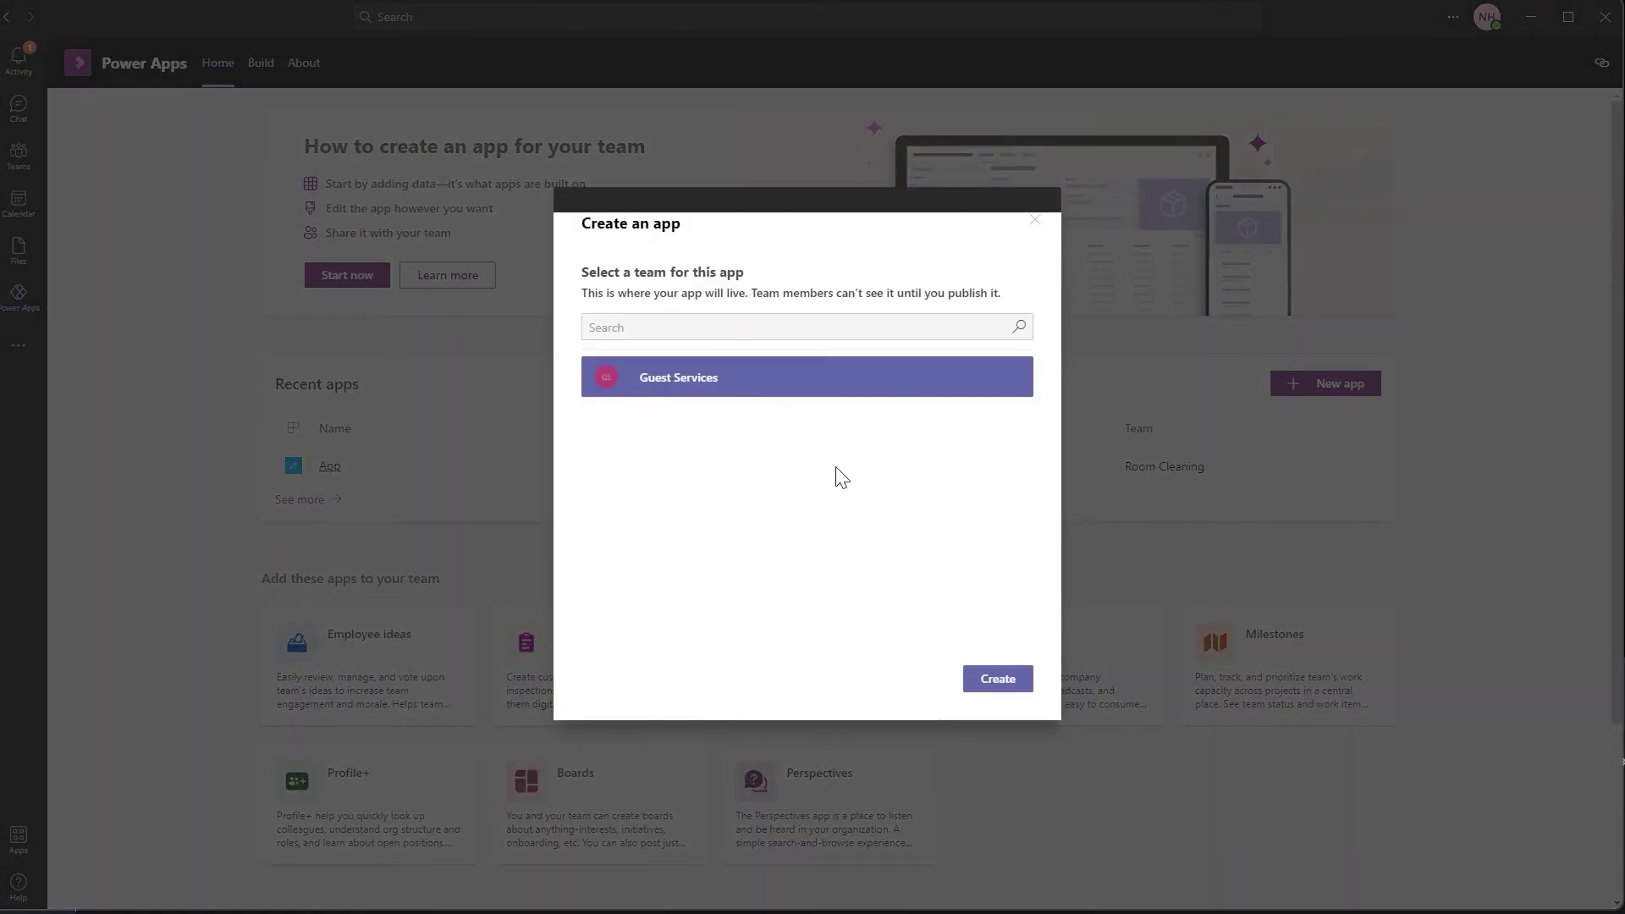
left_click(1000, 685)
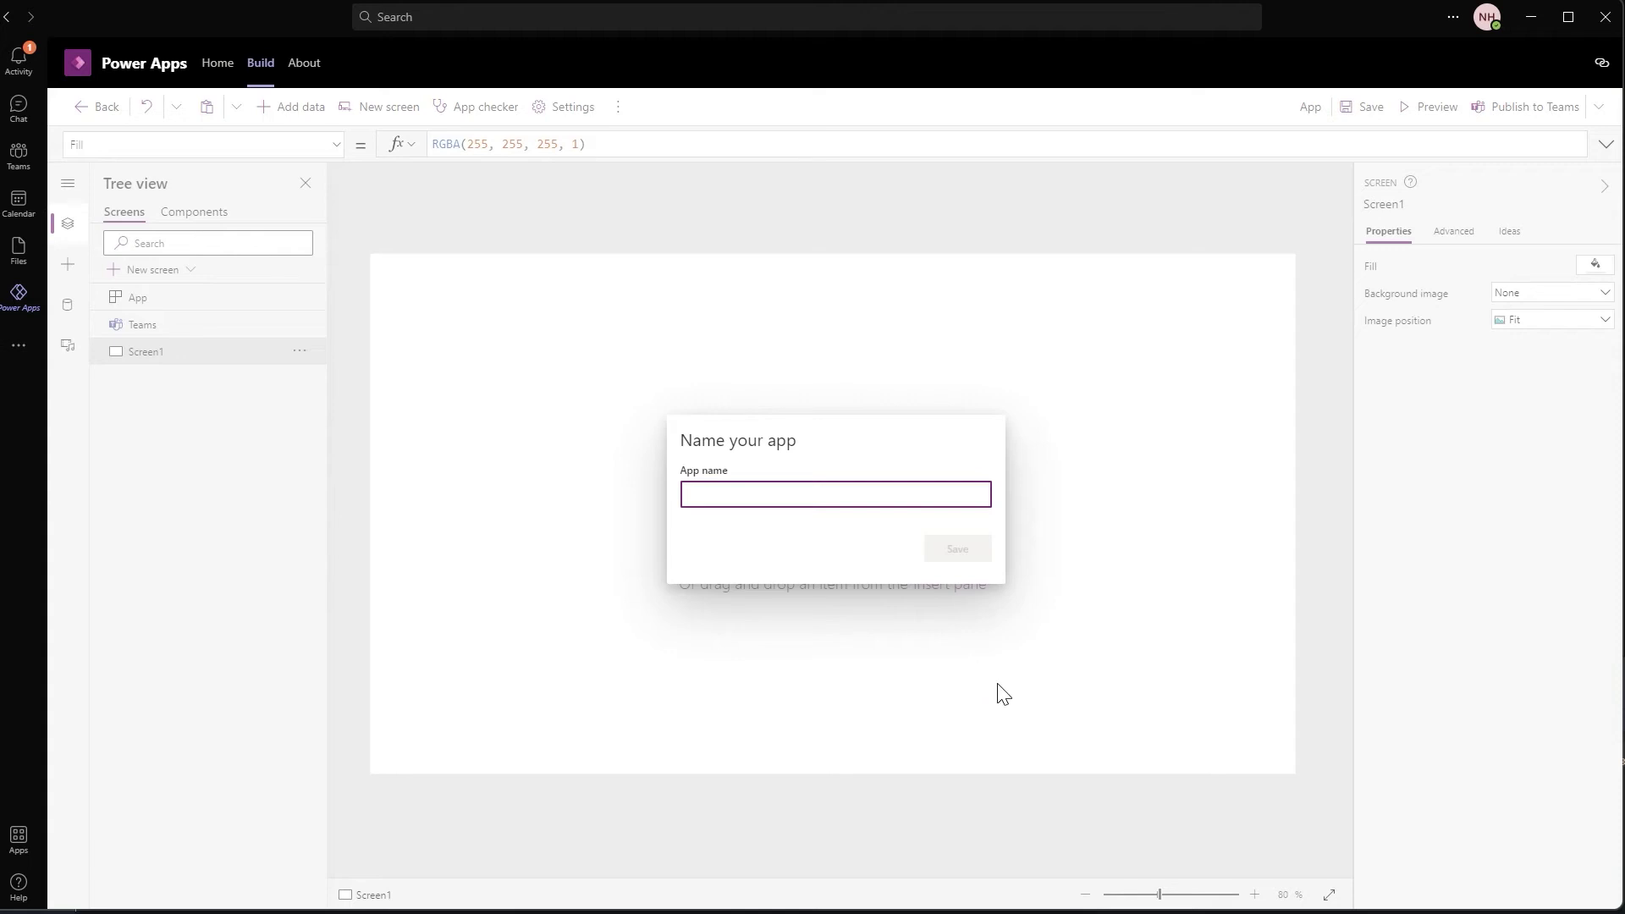
type("Sample")
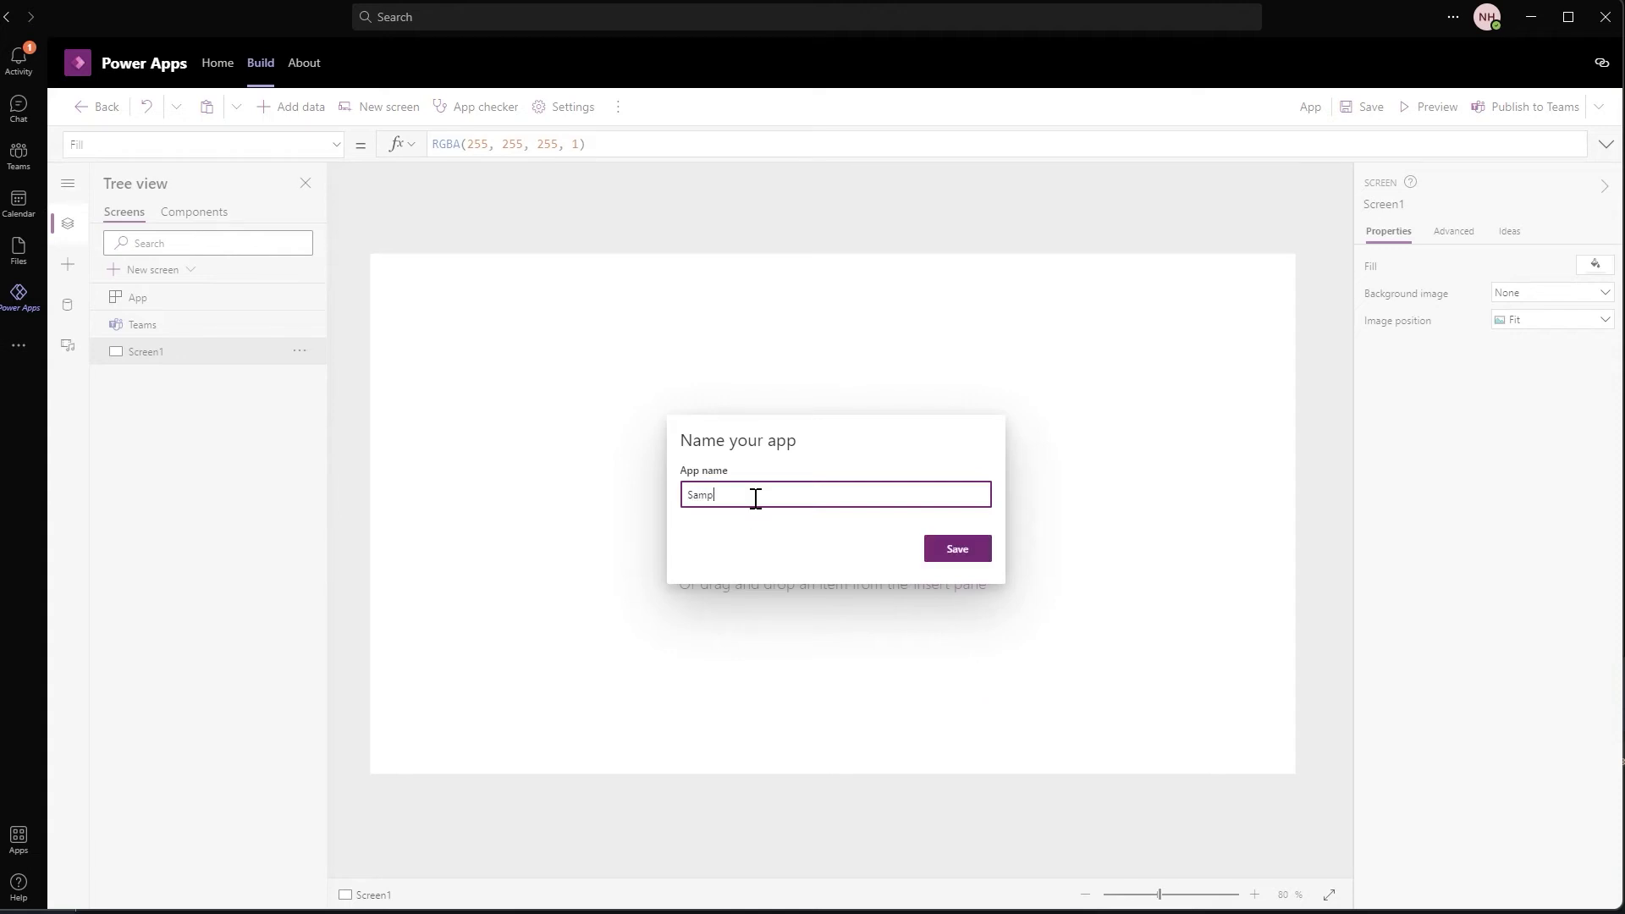
left_click(938, 544)
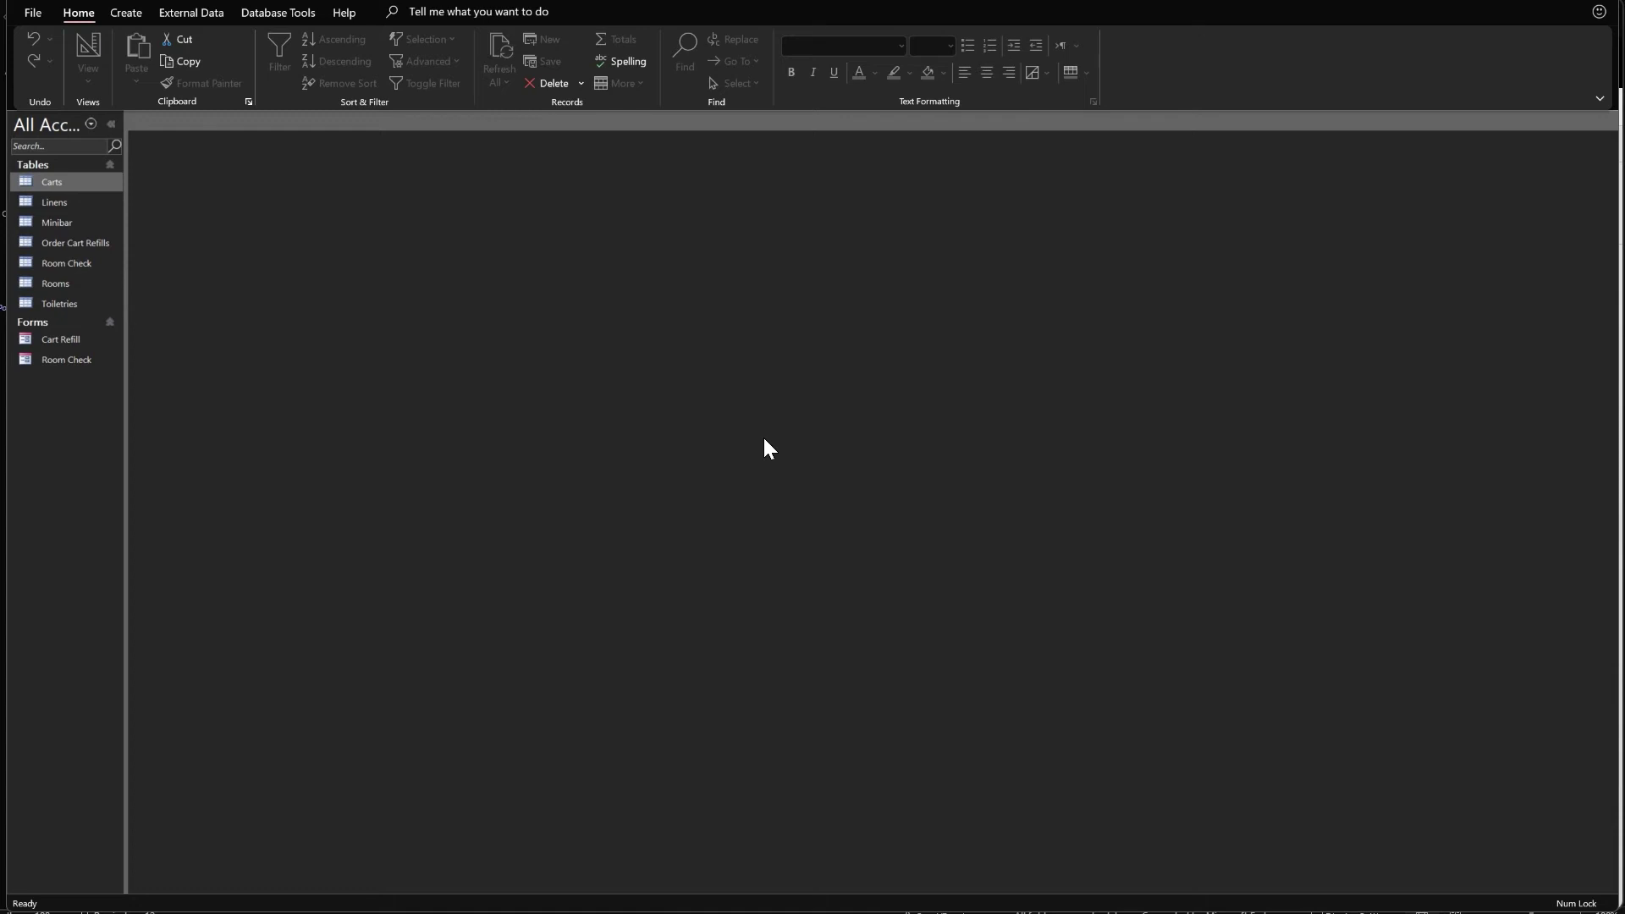
Export all tables to Dataverse in Guest Services, then open the linked Carts table.
right_click(59, 184)
left_click(254, 294)
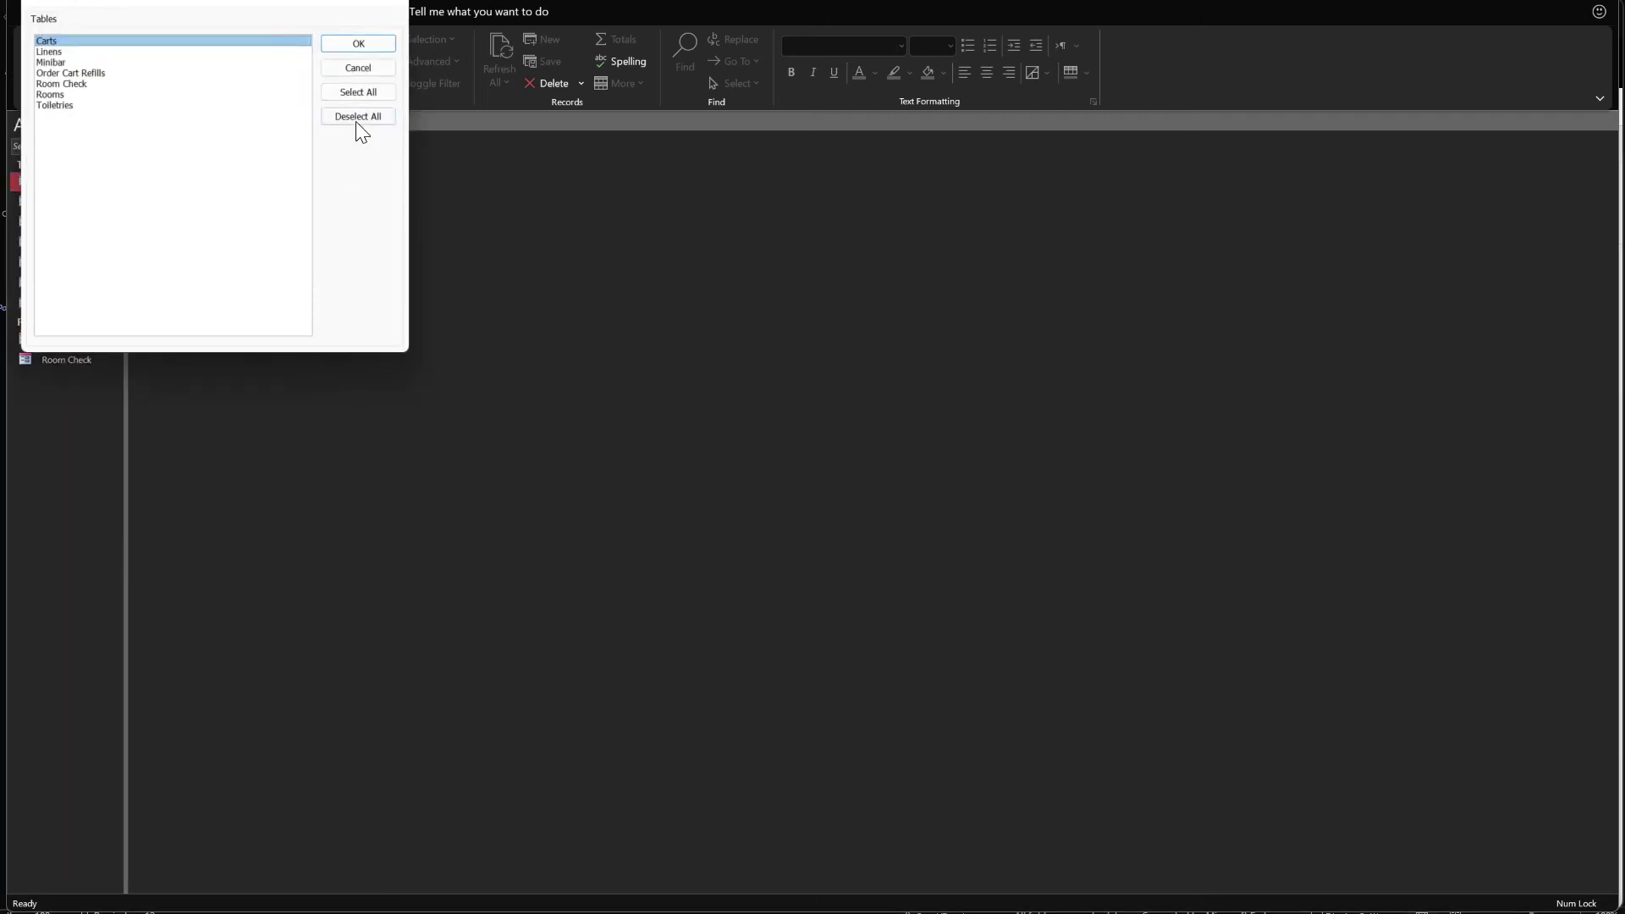
left_click(363, 40)
left_click(559, 344)
left_click(984, 668)
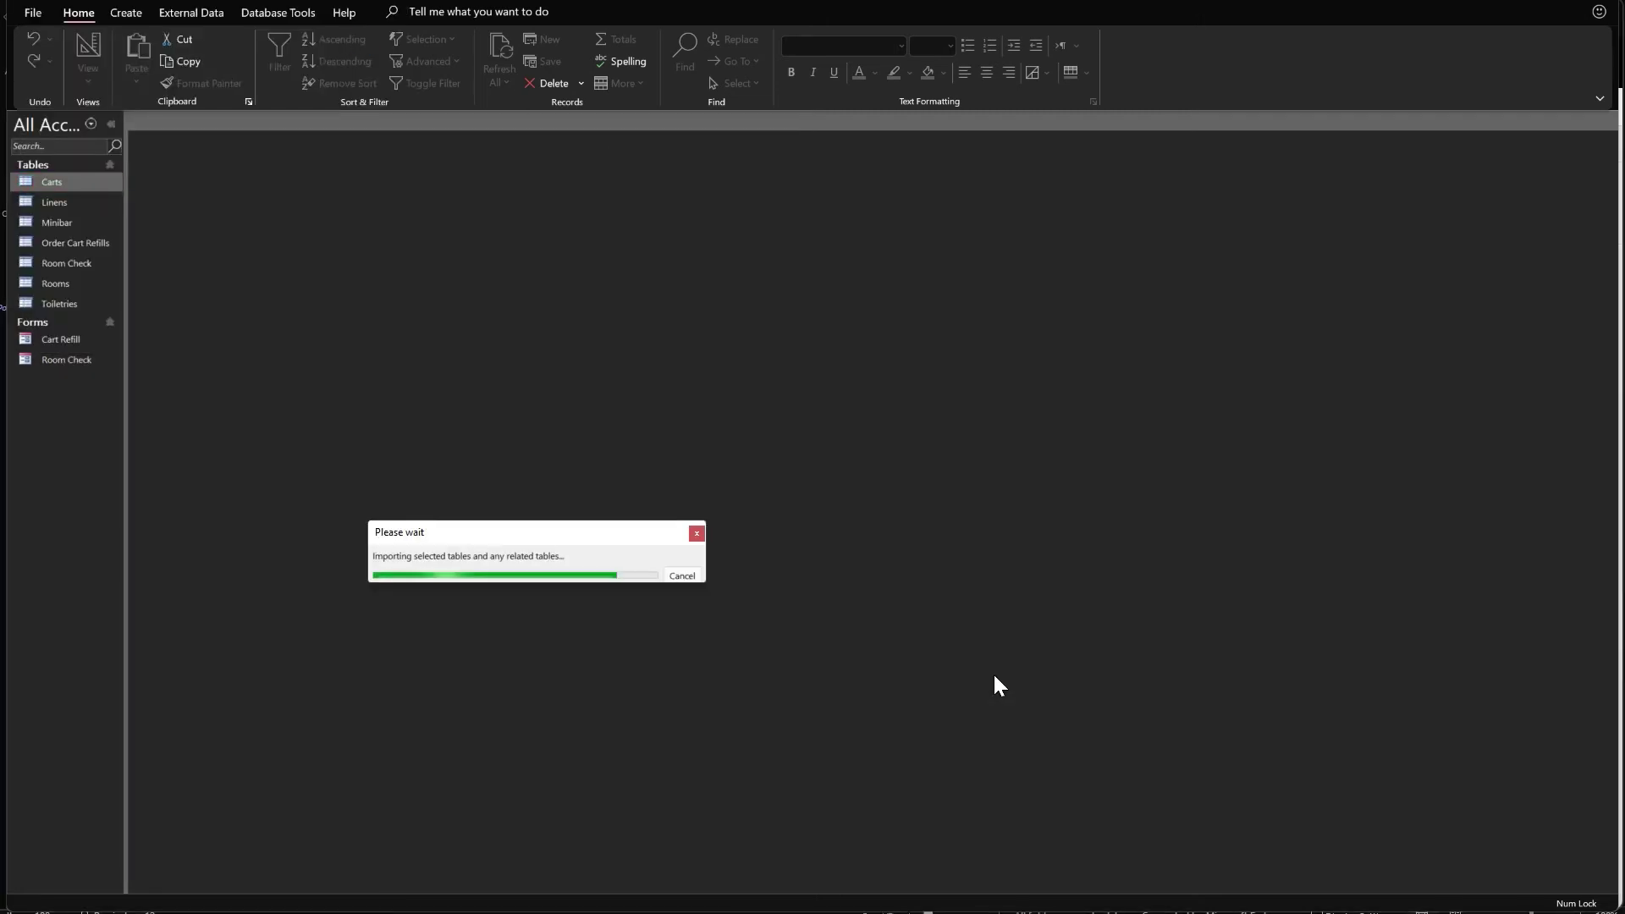
left_click(1068, 670)
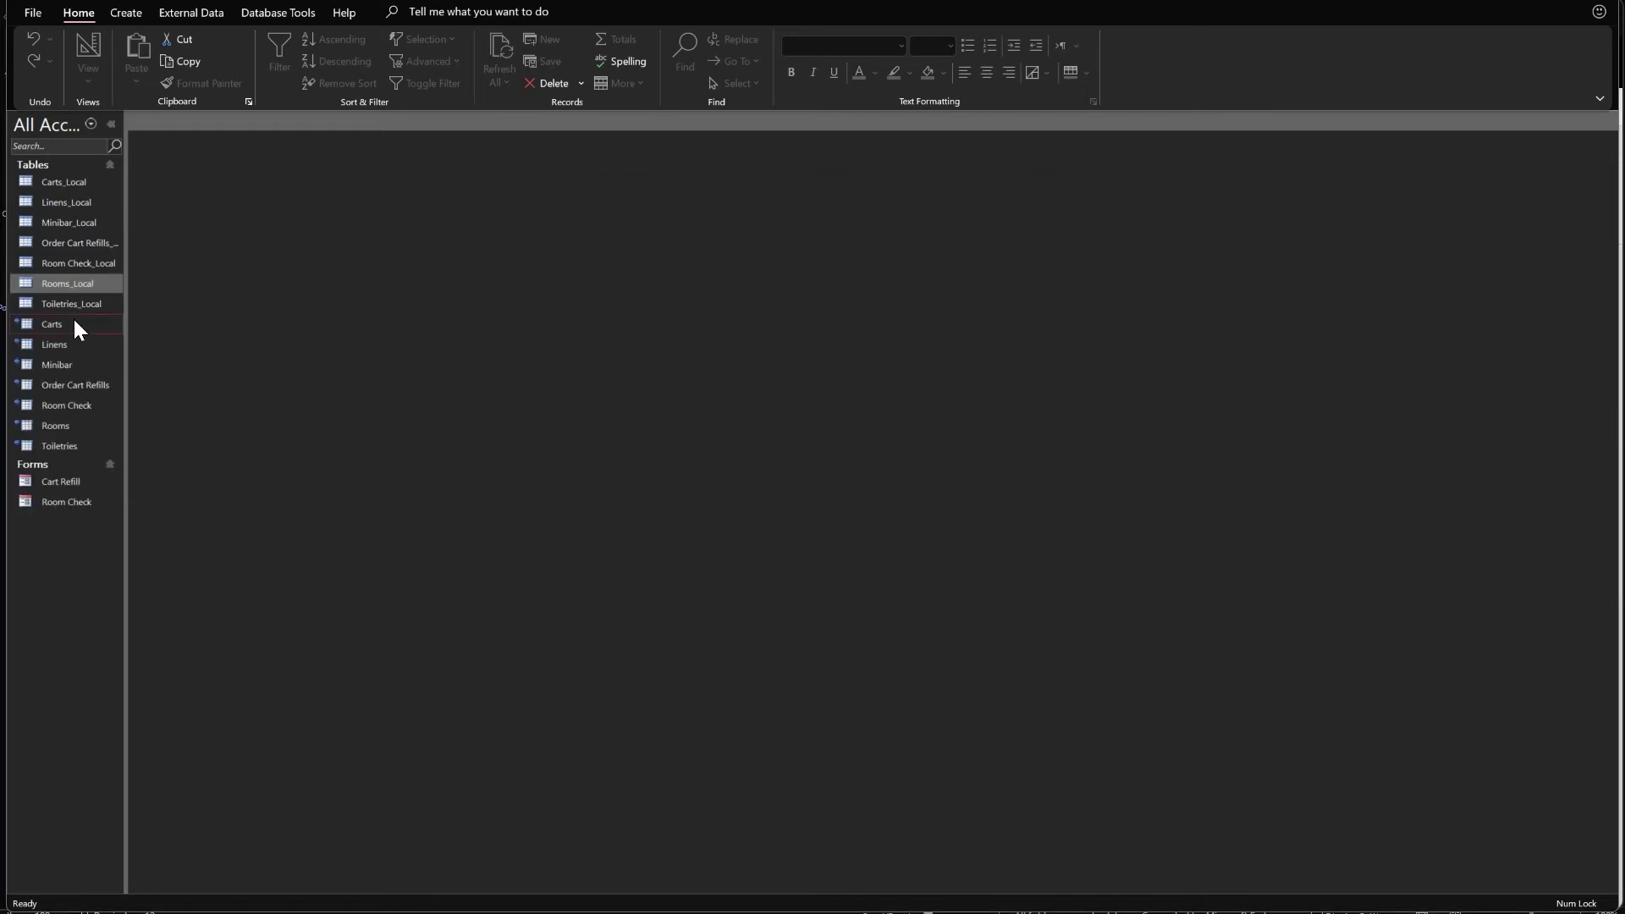
double_click(73, 320)
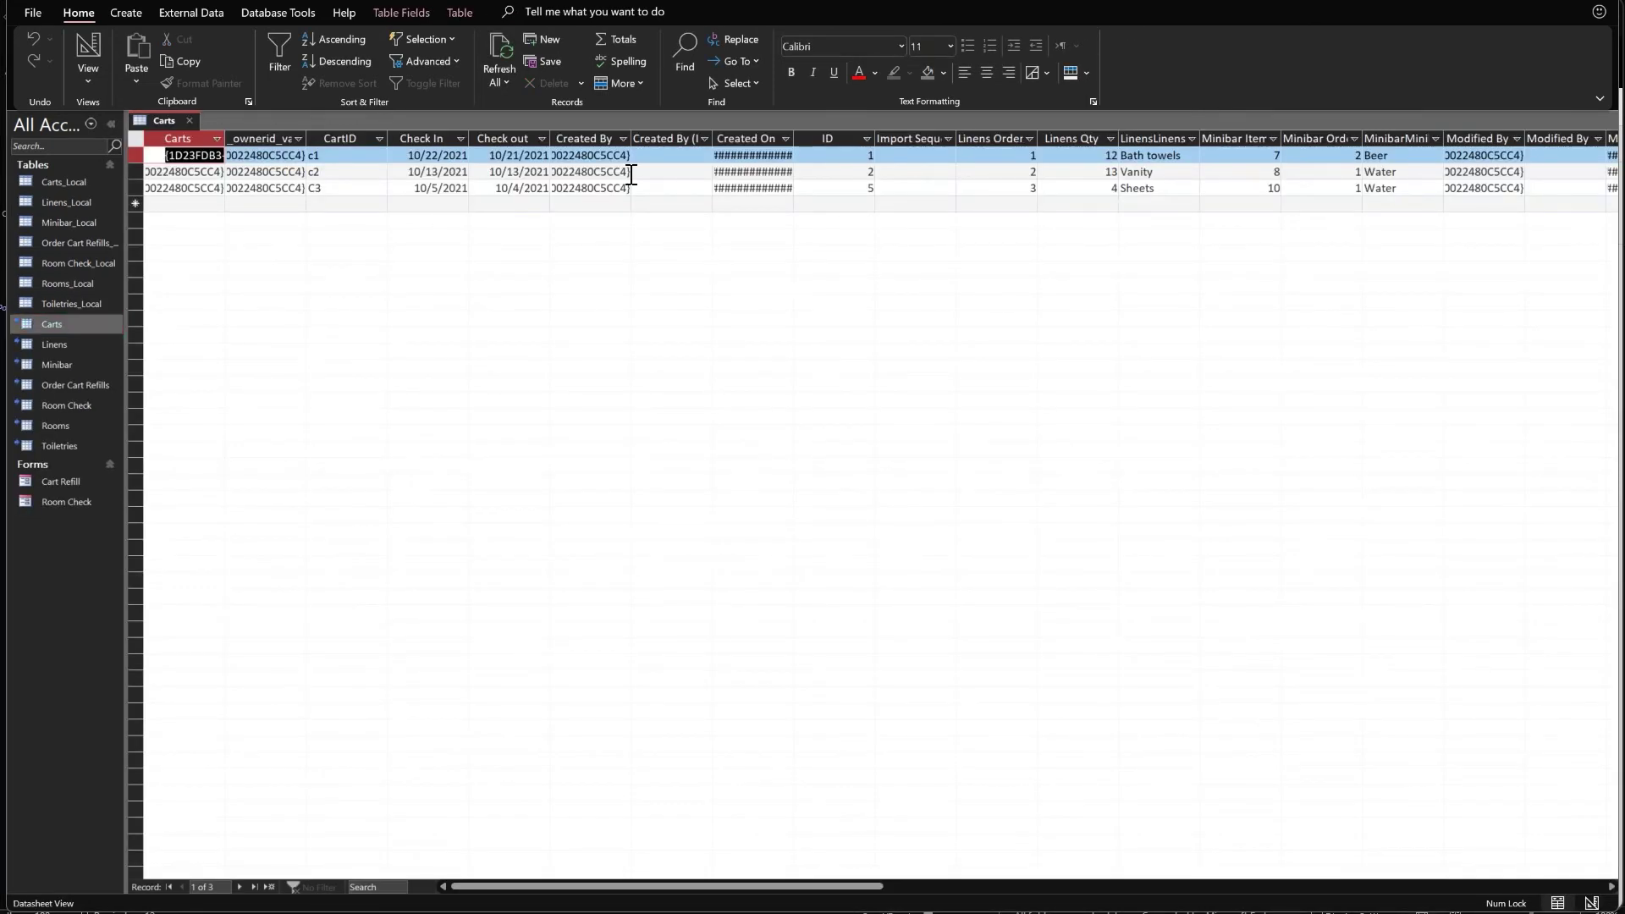
View the Guest Services Carts table rows, then show the team's apps list containing Sample.
key("alt+Tab")
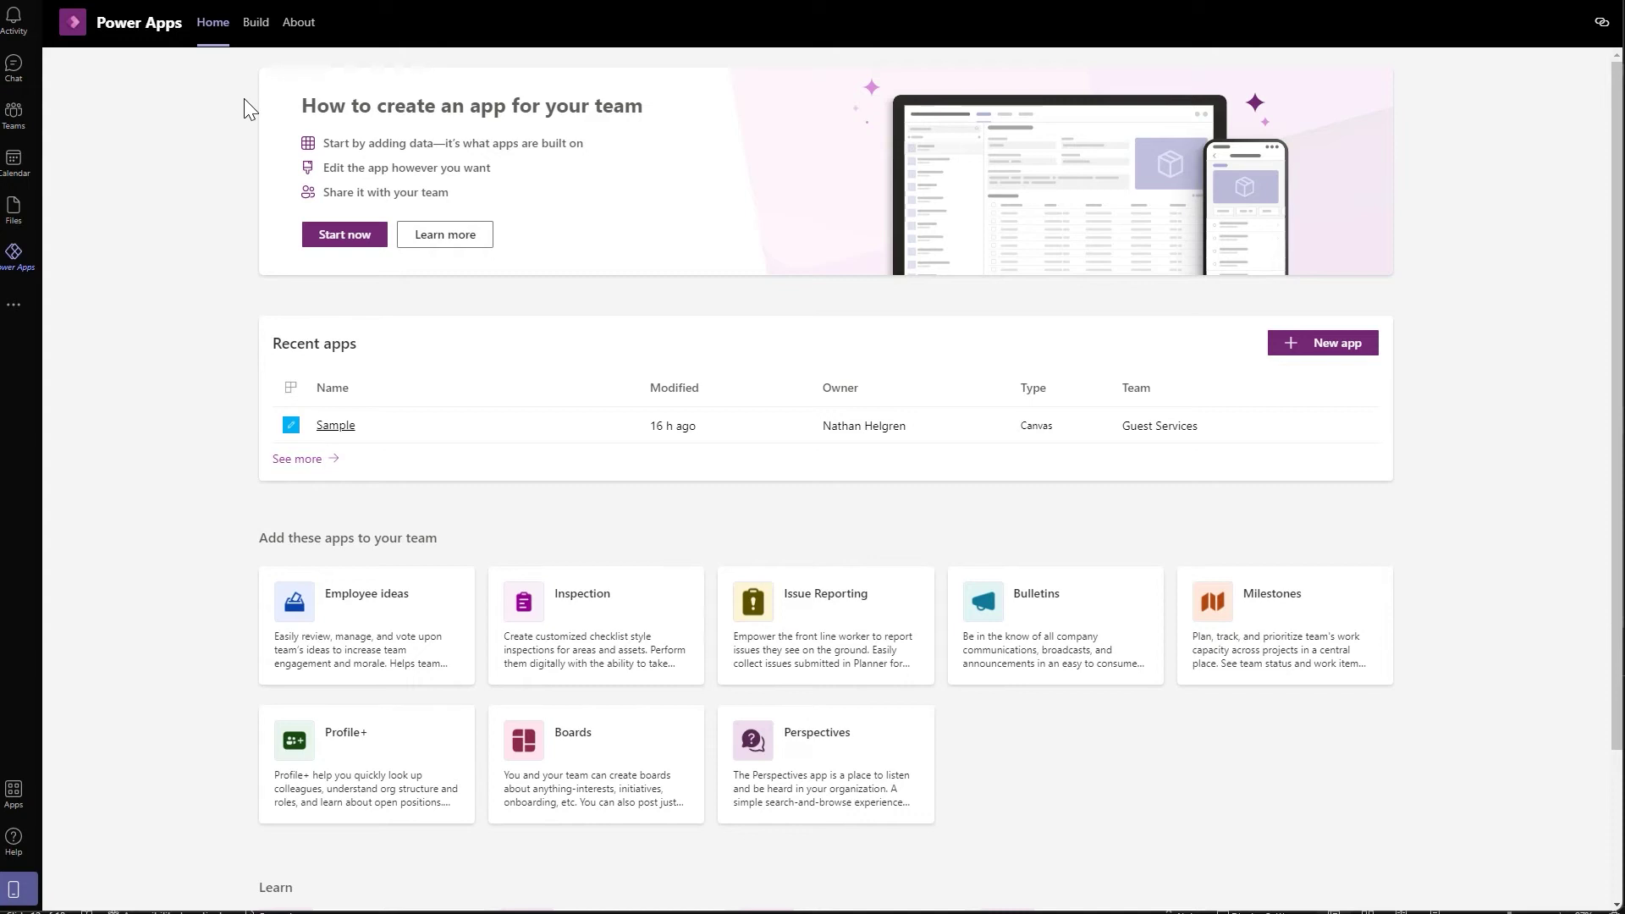
left_click(251, 32)
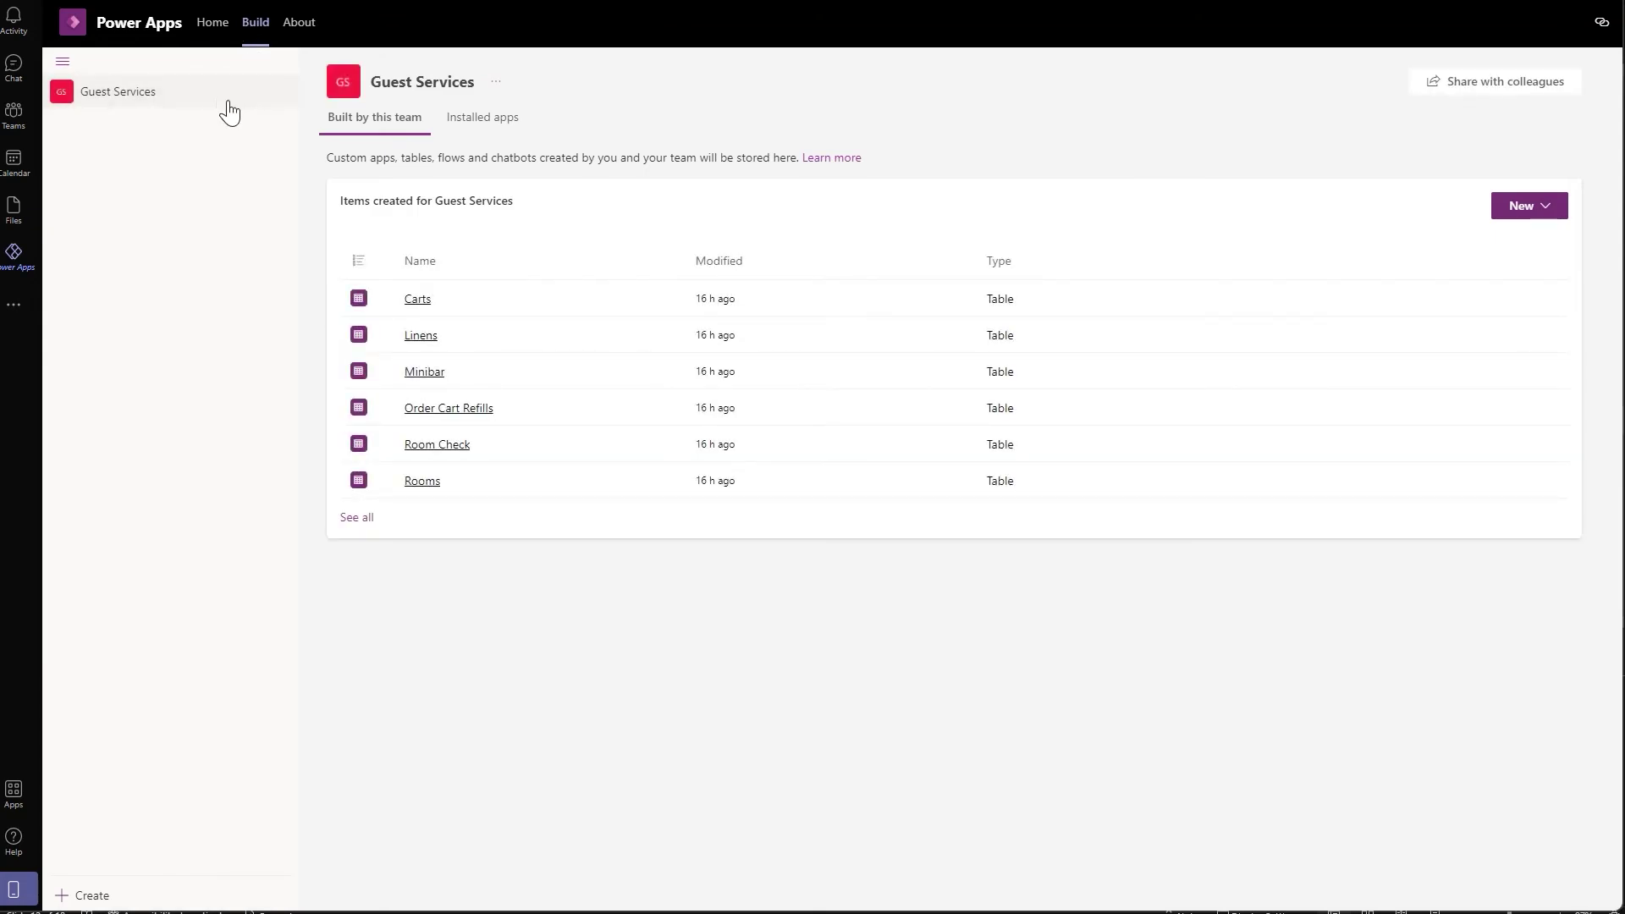
left_click(415, 302)
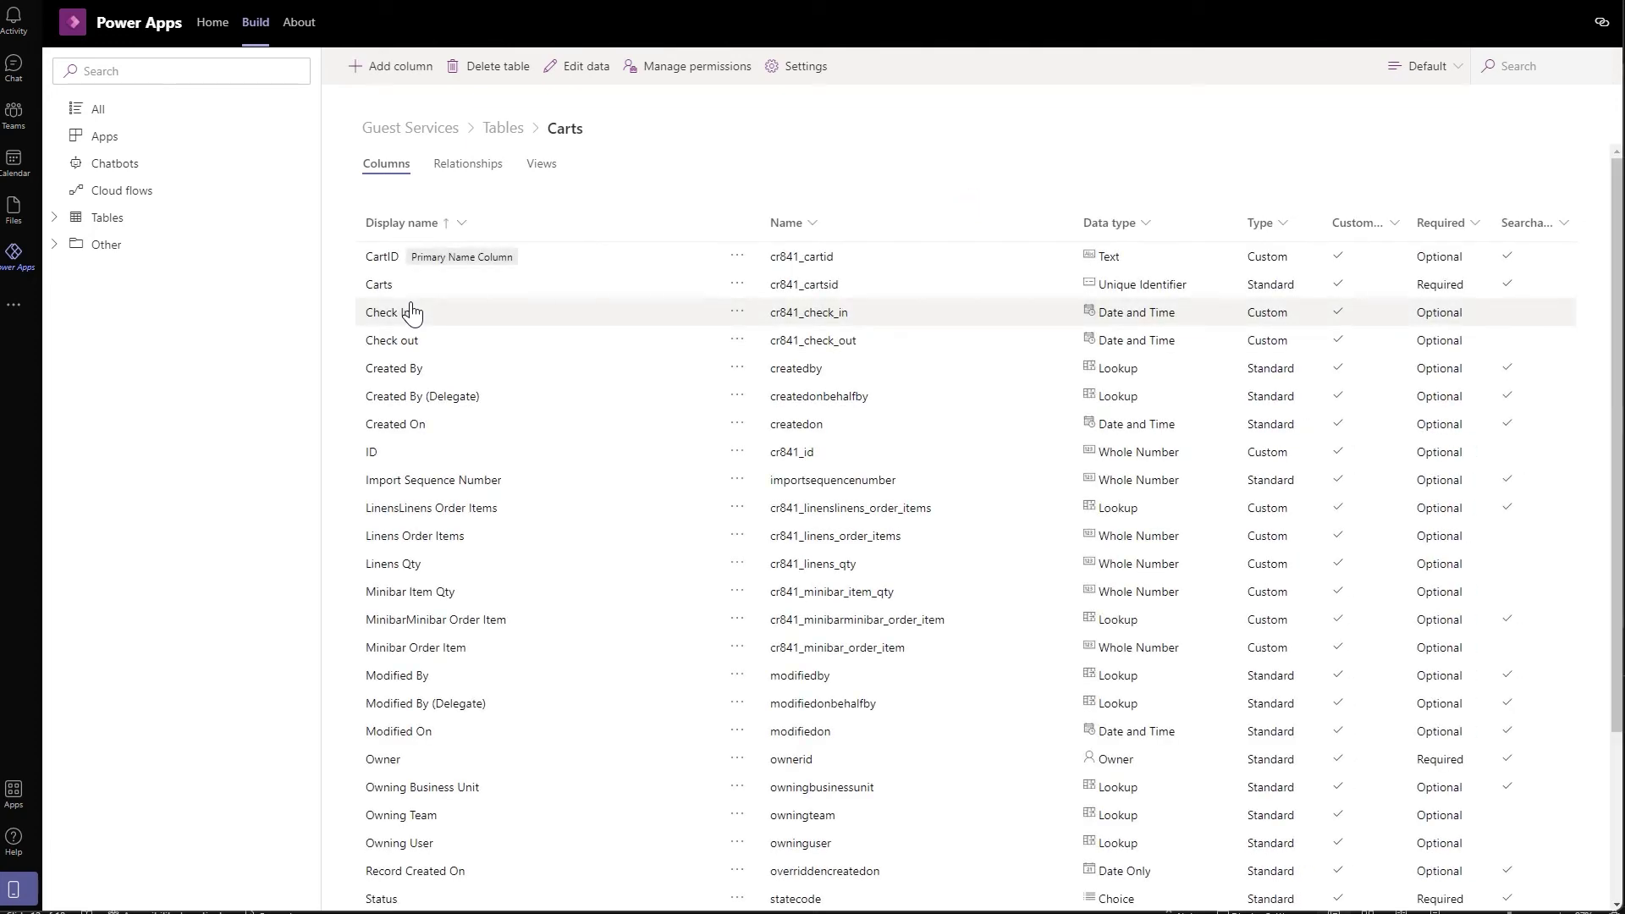
left_click(581, 73)
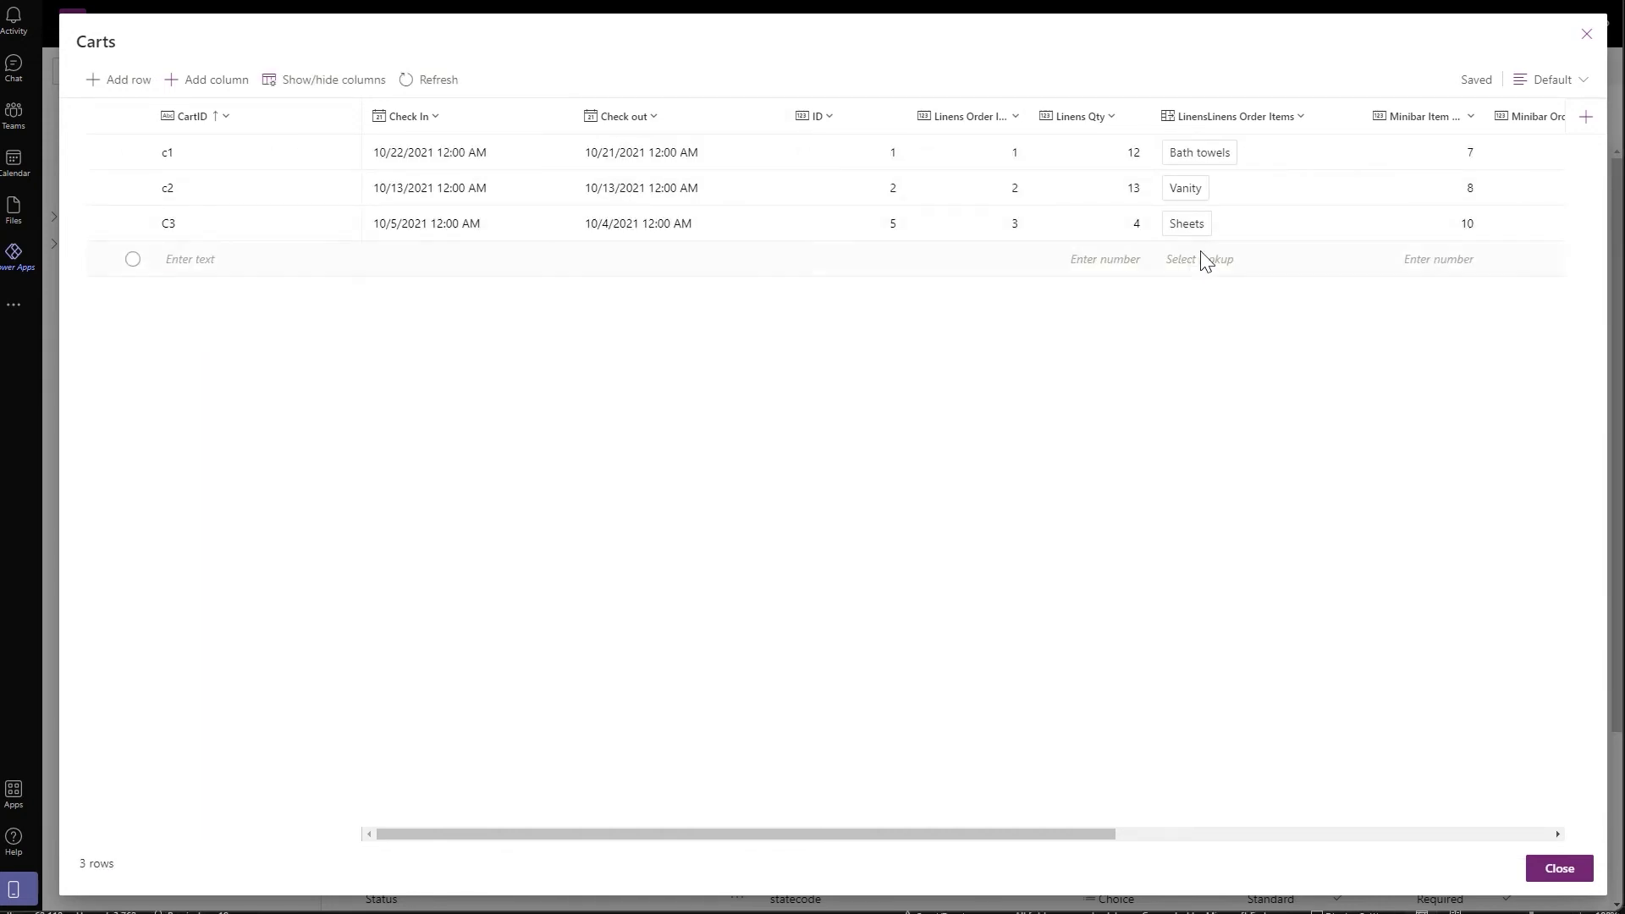
left_click(1585, 36)
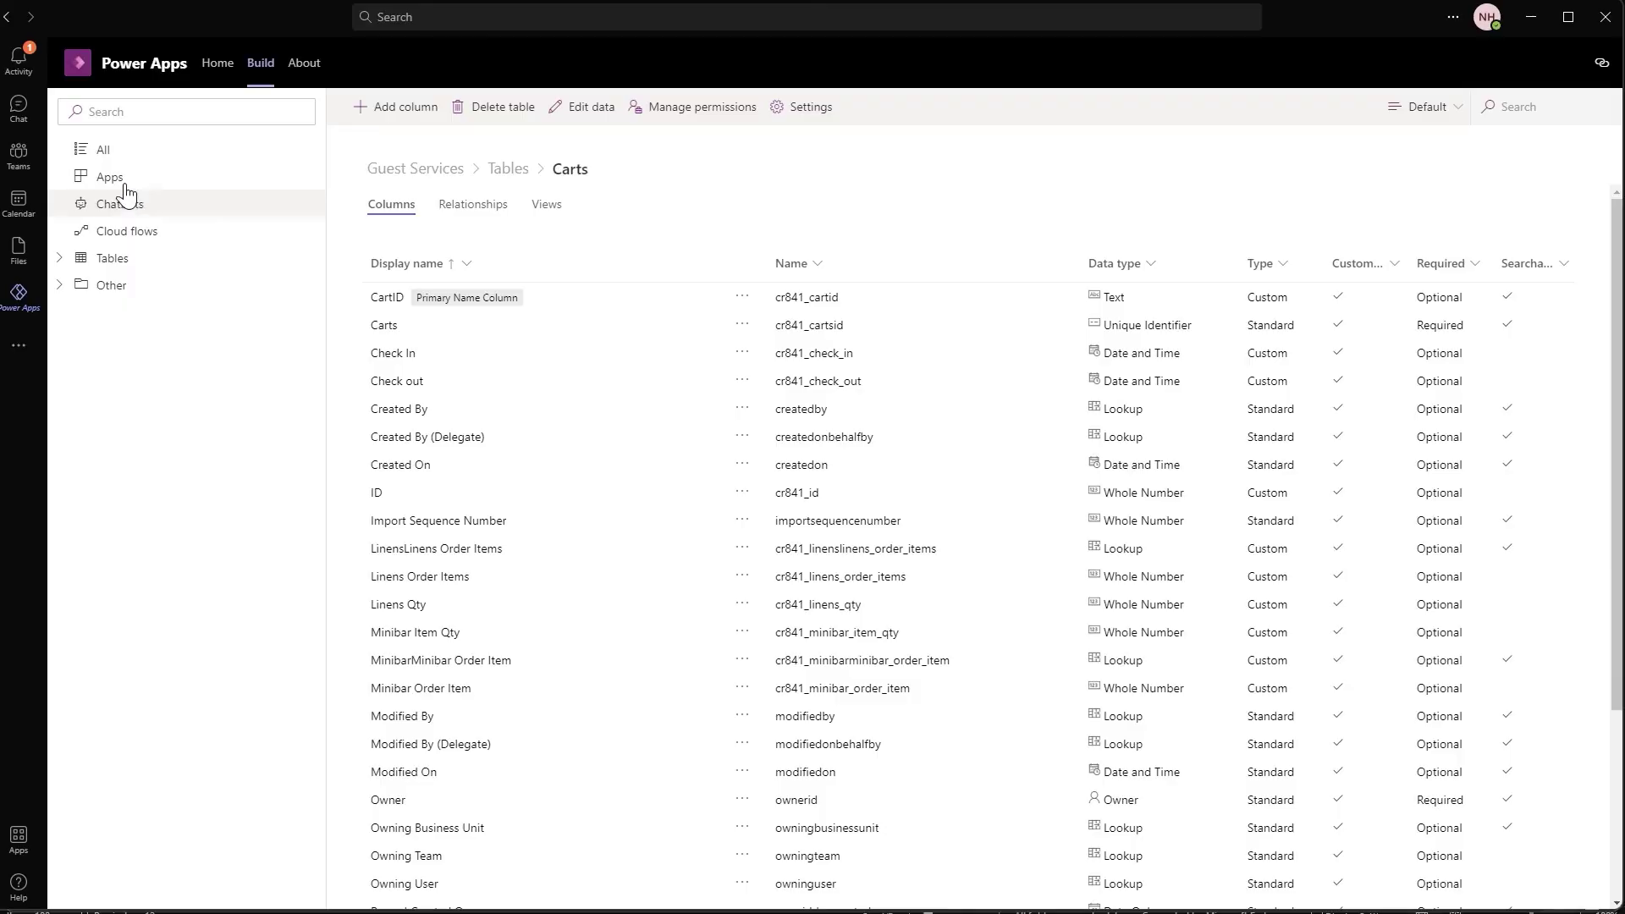
left_click(112, 177)
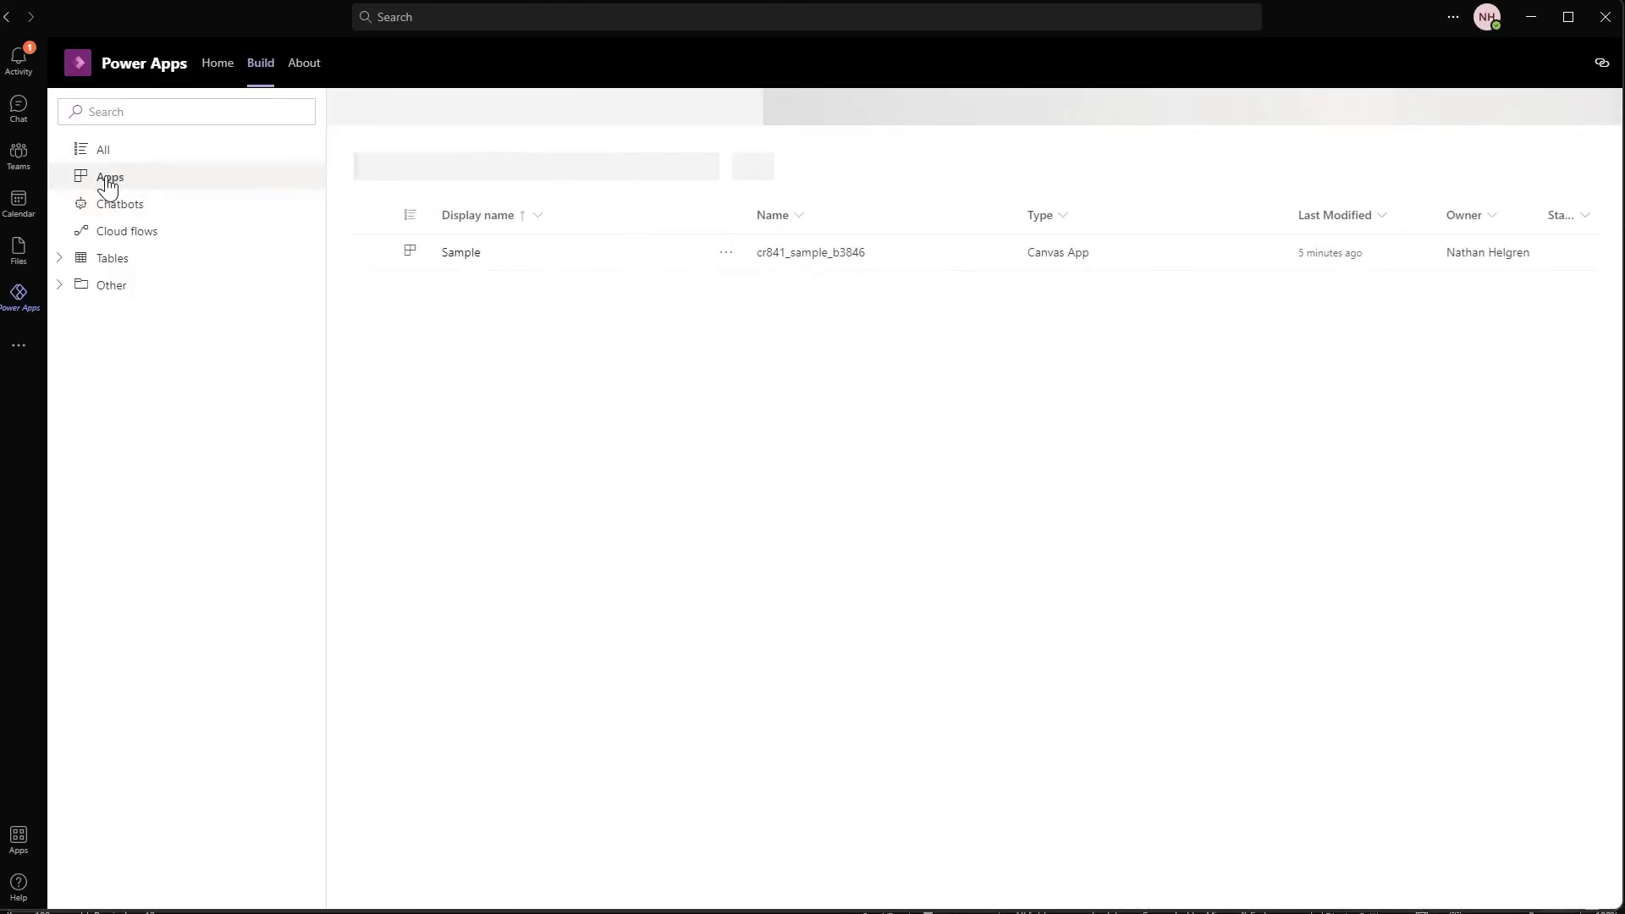
Create a tablet canvas app named Cart App generated from the Carts table.
left_click(379, 107)
mouse_move(405, 139)
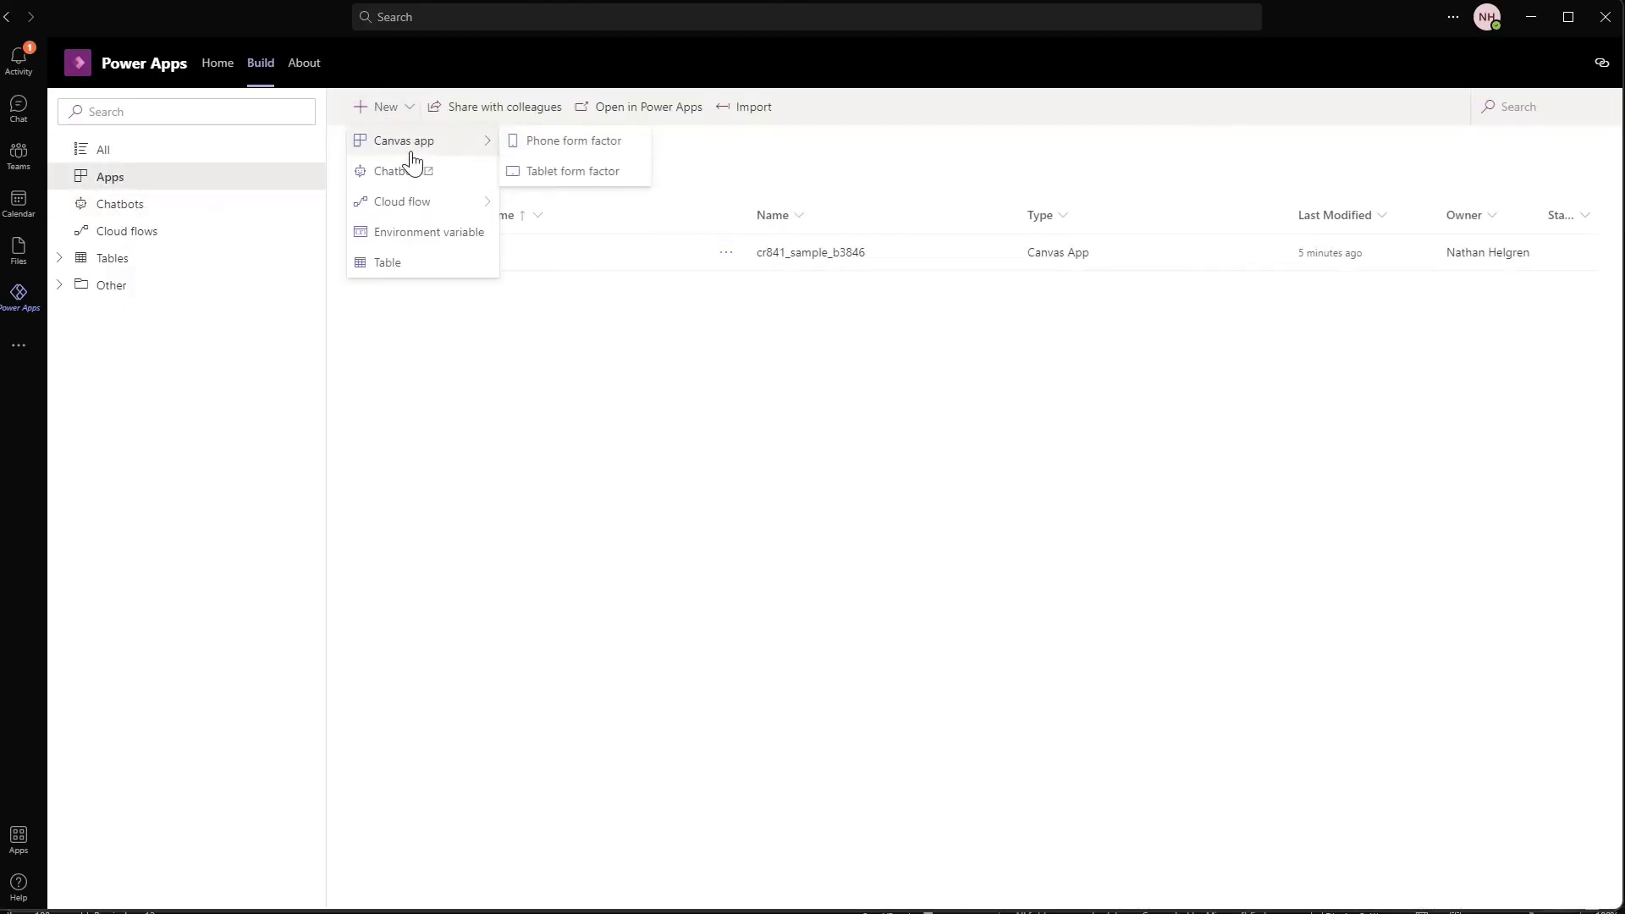
left_click(517, 165)
type("Cart App")
key("Return")
left_click(690, 528)
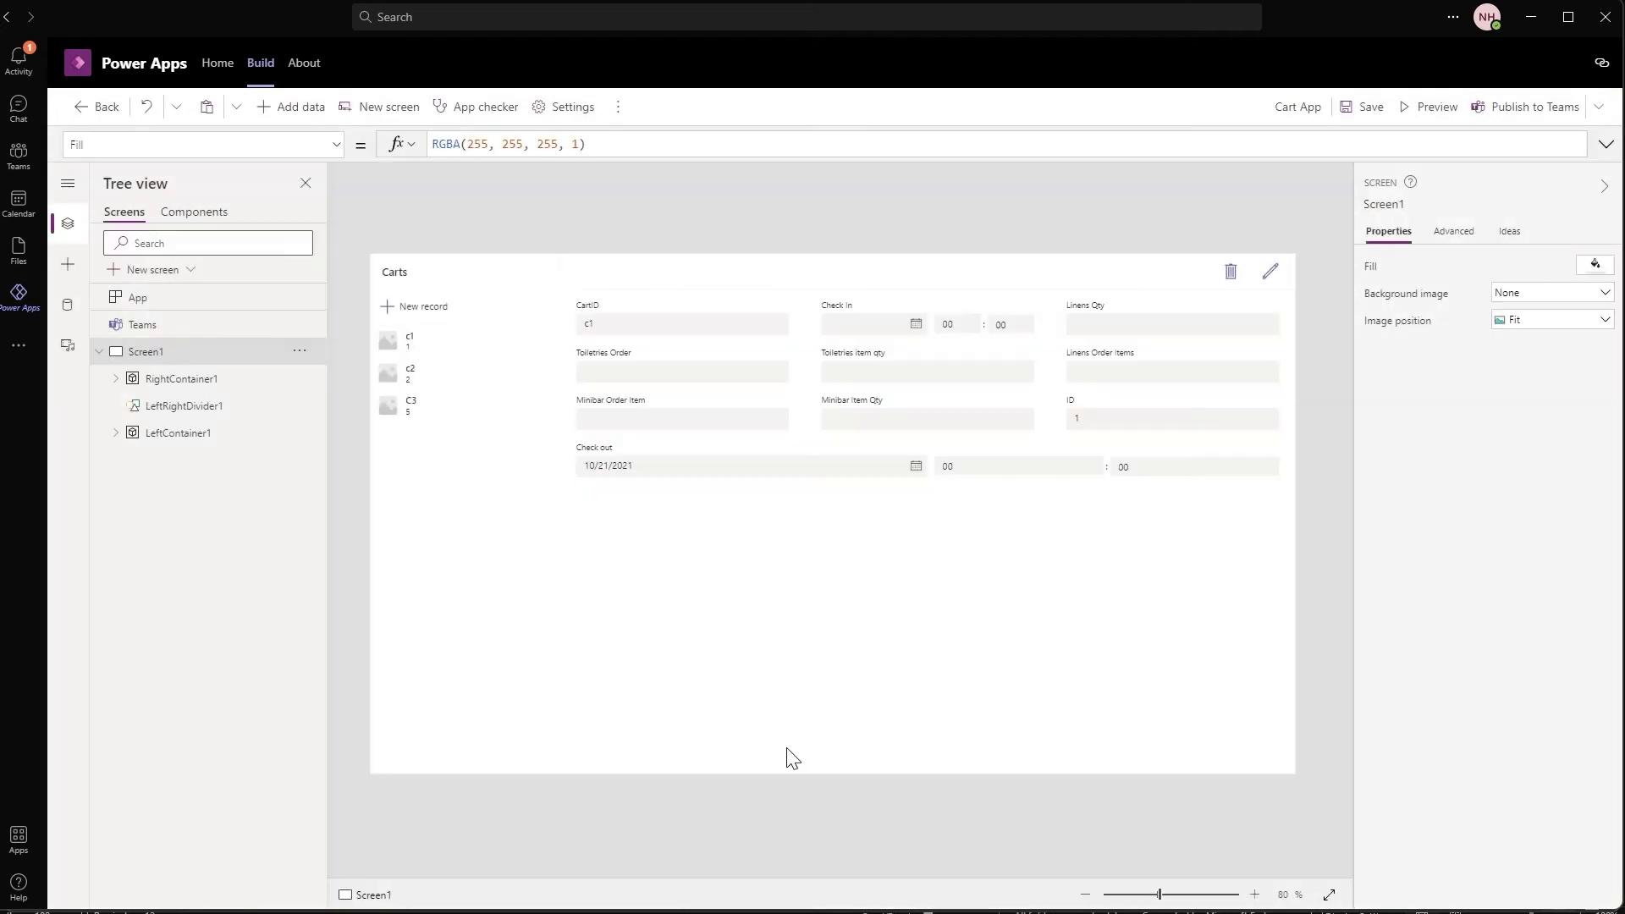
Replace an order field on the detail form with the LinensLinens Order Items and ToiletriesToiletries Order lookups.
left_click(792, 757)
left_click(1584, 295)
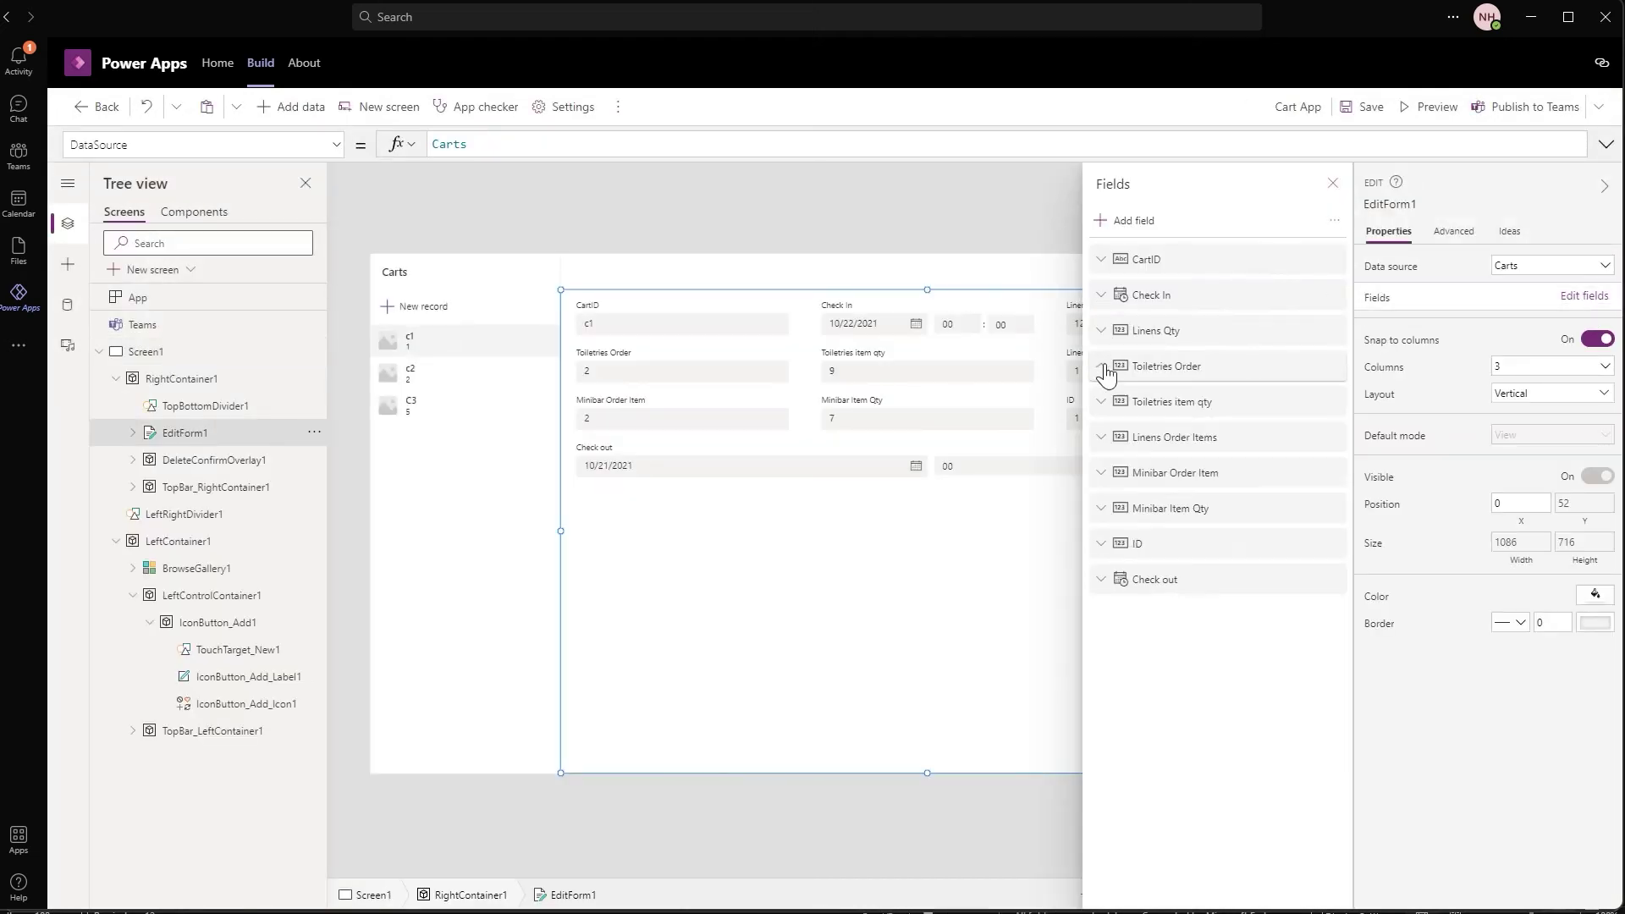
left_click(1332, 436)
left_click(1388, 474)
left_click(1125, 222)
scroll(1201, 423, "down", 2)
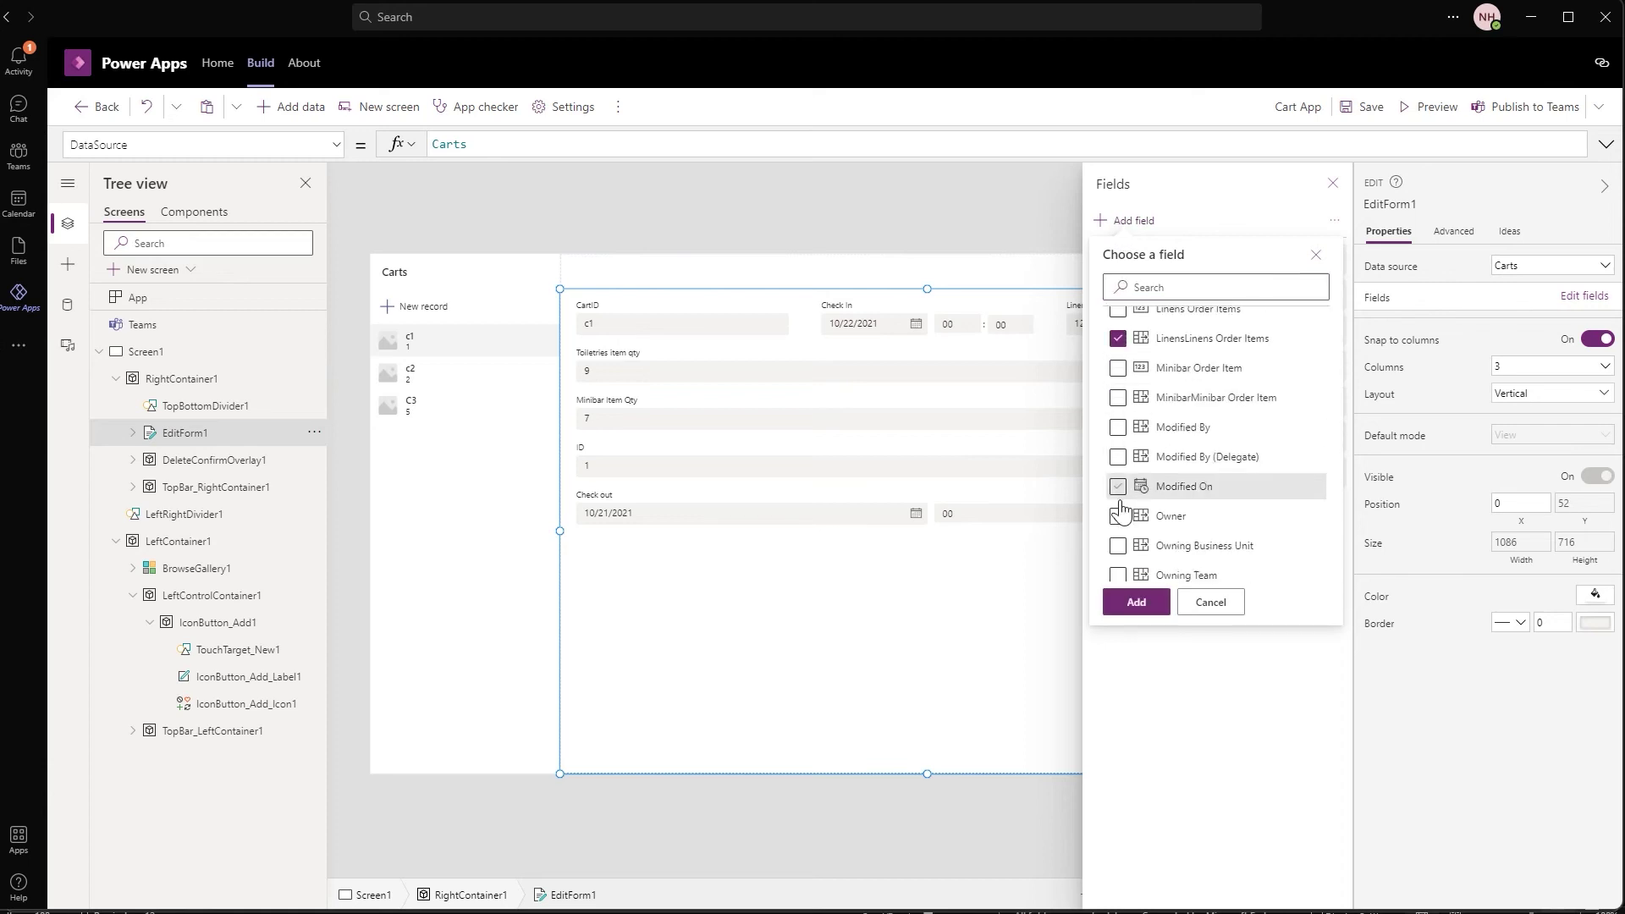
left_click(1114, 519)
left_click(1130, 603)
left_click(954, 616)
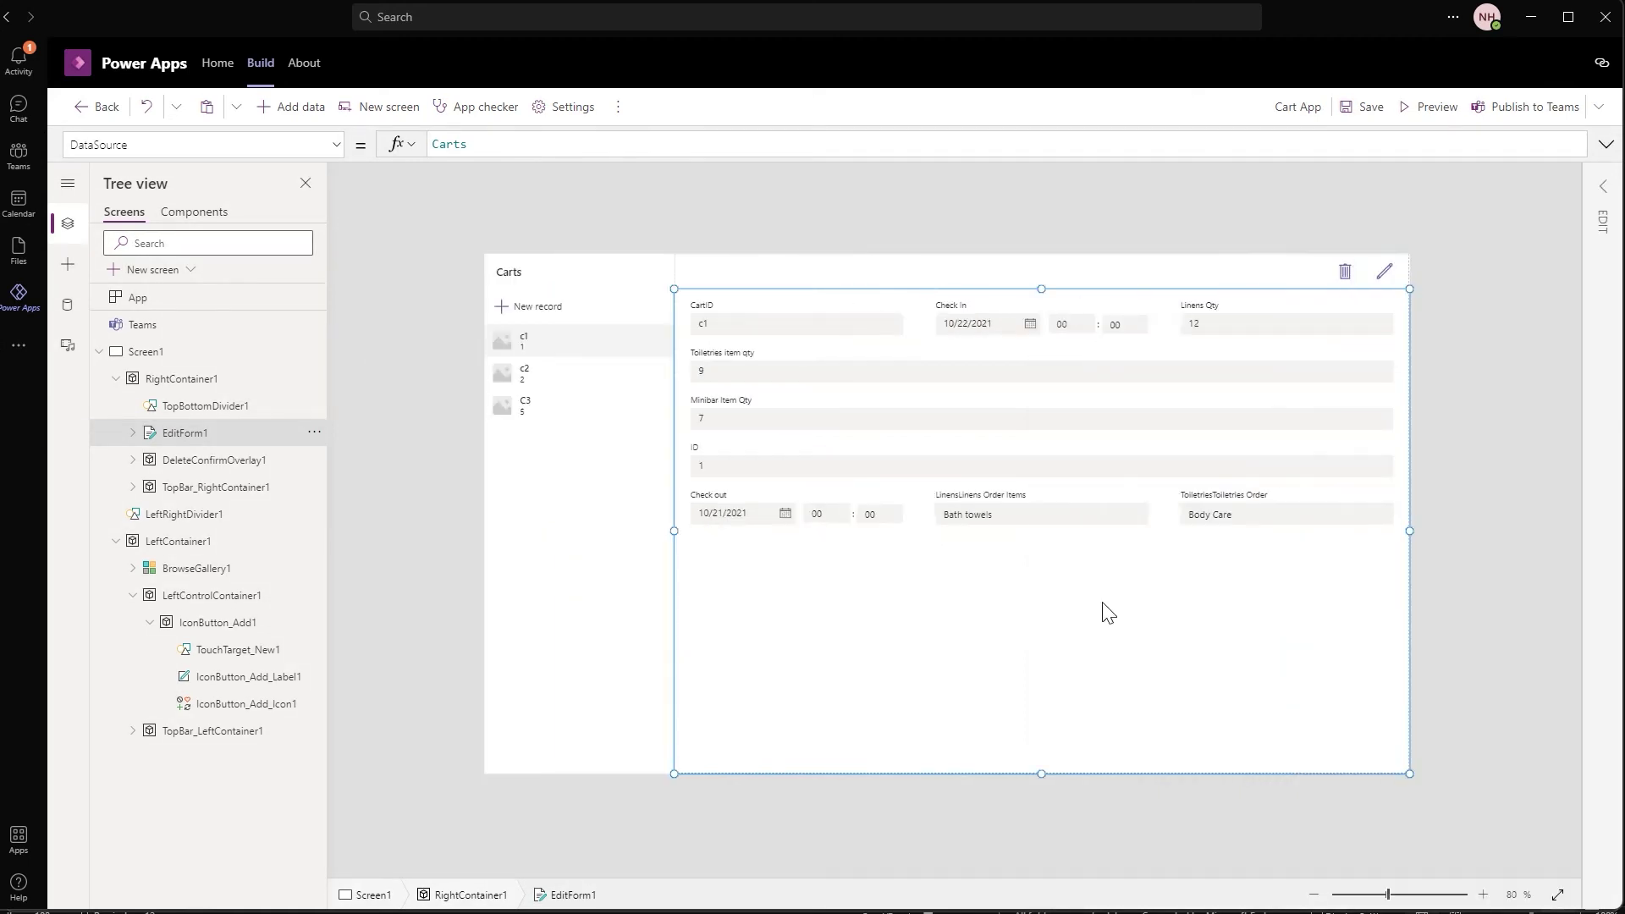
Preview the app and start a new cart Teams Test with check-in 10/14/2021.
left_click(1428, 108)
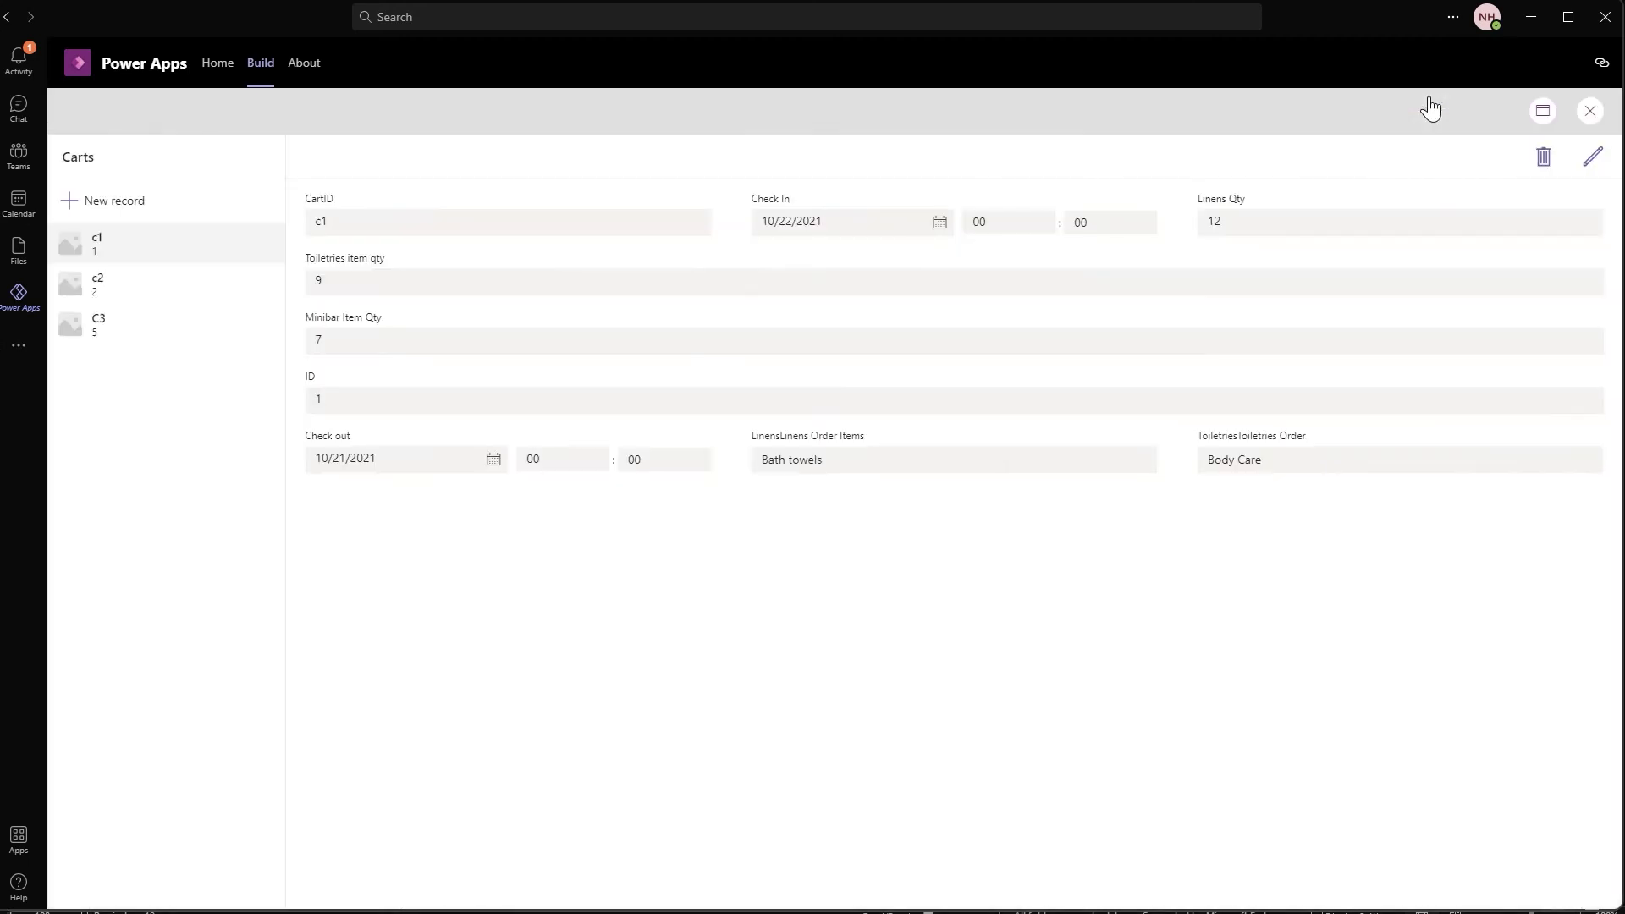
left_click(103, 200)
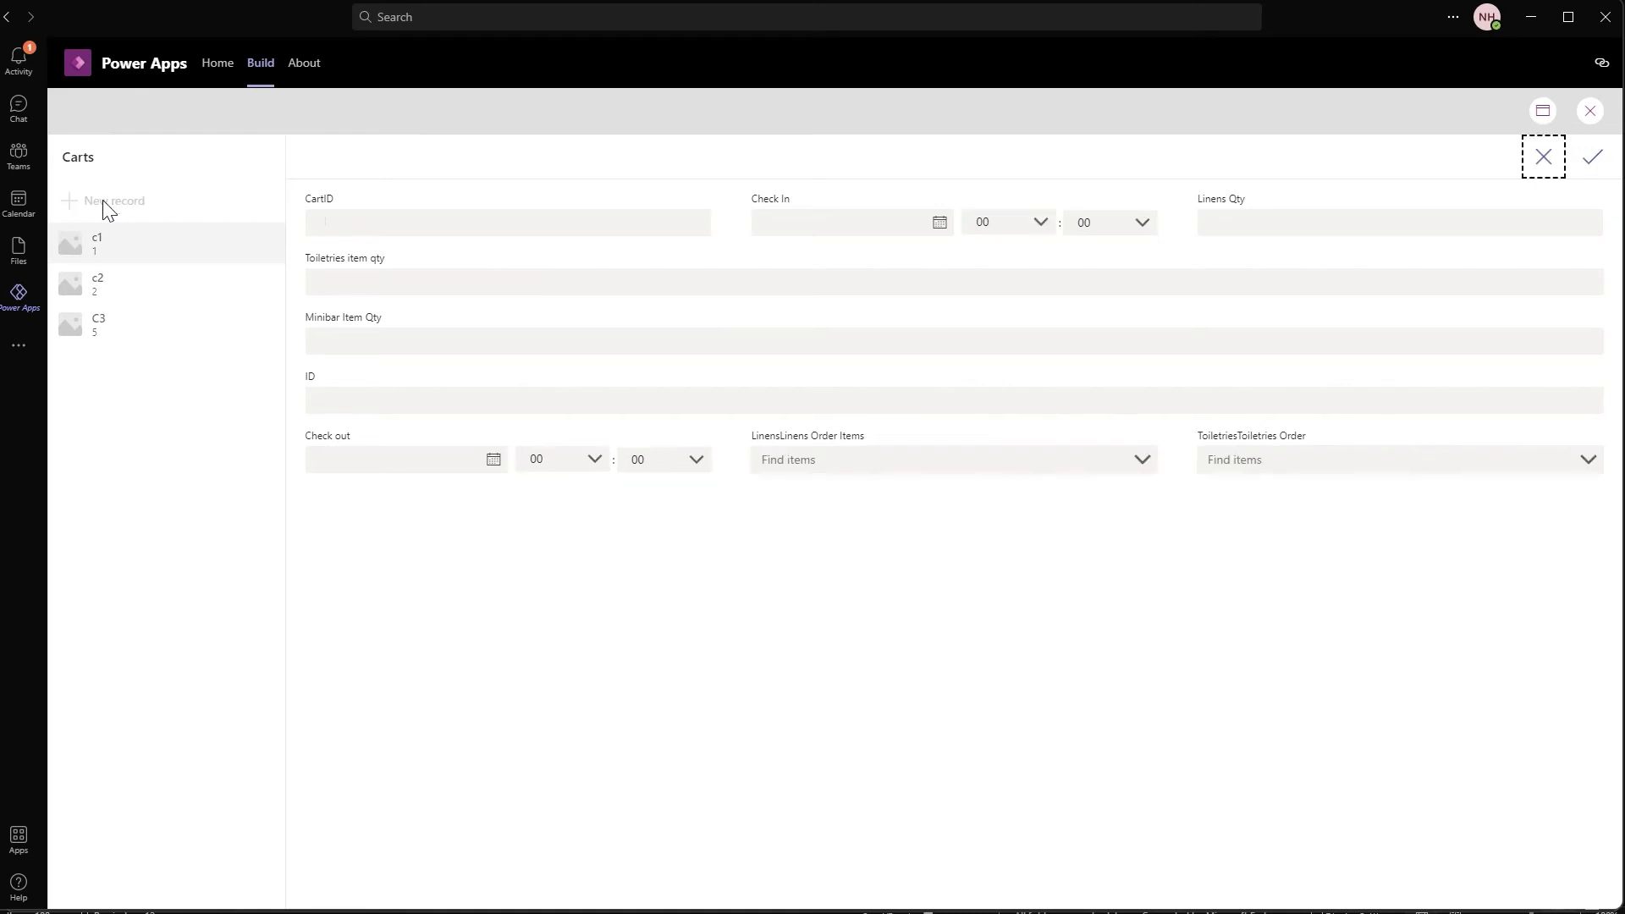
left_click(542, 224)
type("Teams Test")
left_click(940, 222)
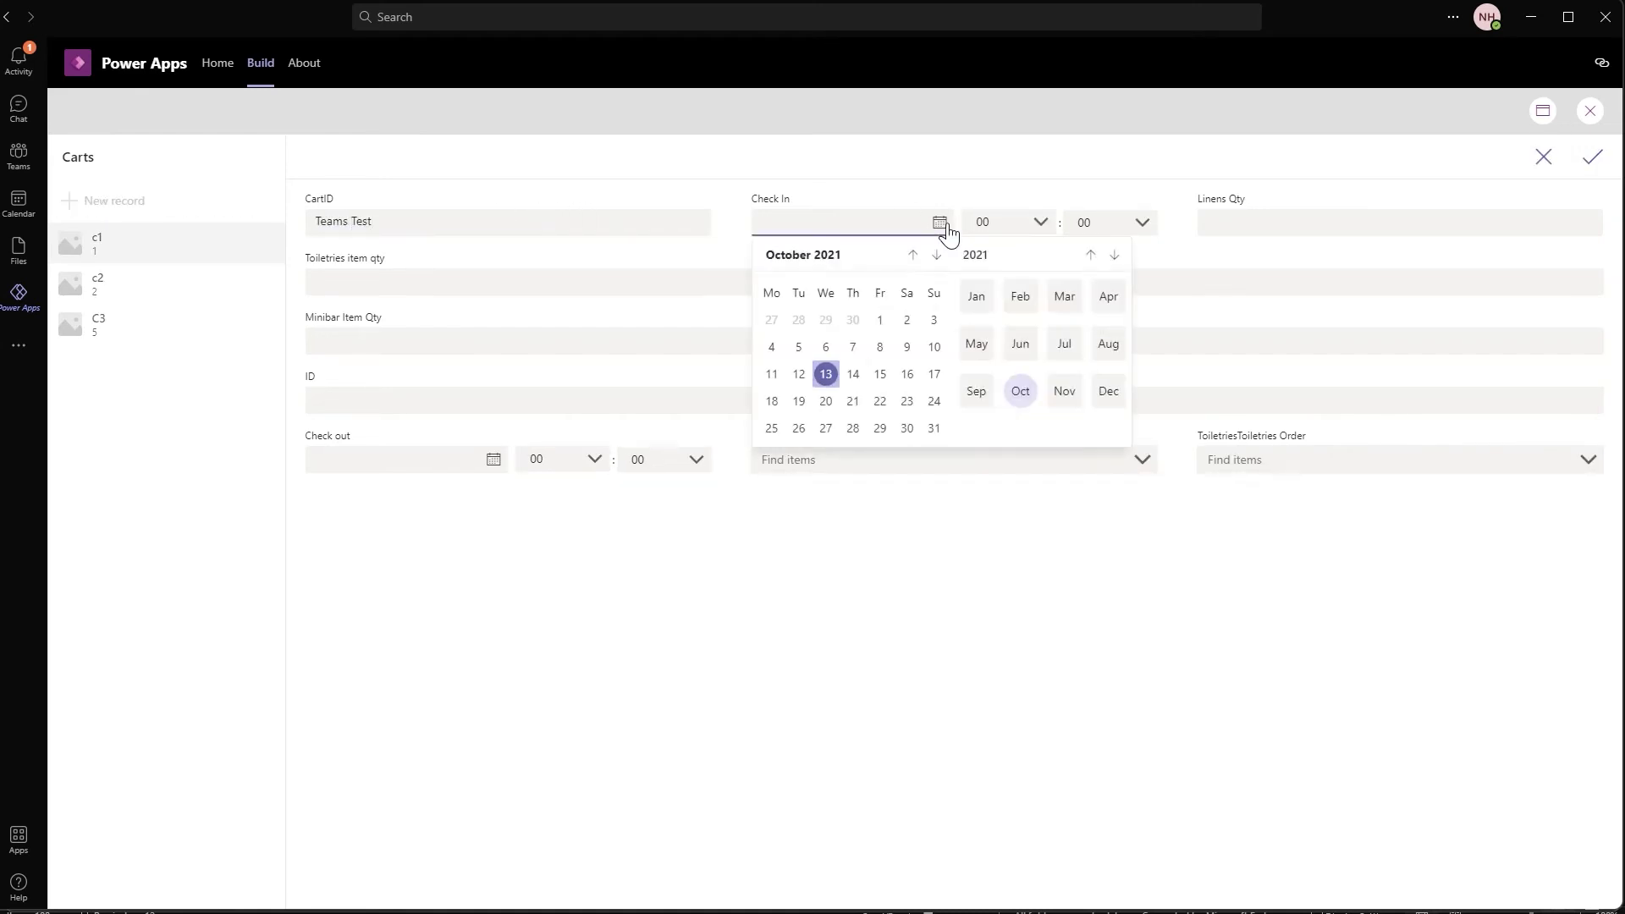
left_click(851, 369)
Enter 33 linens, 44 toiletries, Vanity and Paper goods, then save the Teams Test record.
left_click(1387, 228)
type("33")
left_click(1411, 286)
type("44")
left_click(1134, 461)
left_click(914, 536)
left_click(1354, 460)
left_click(1247, 533)
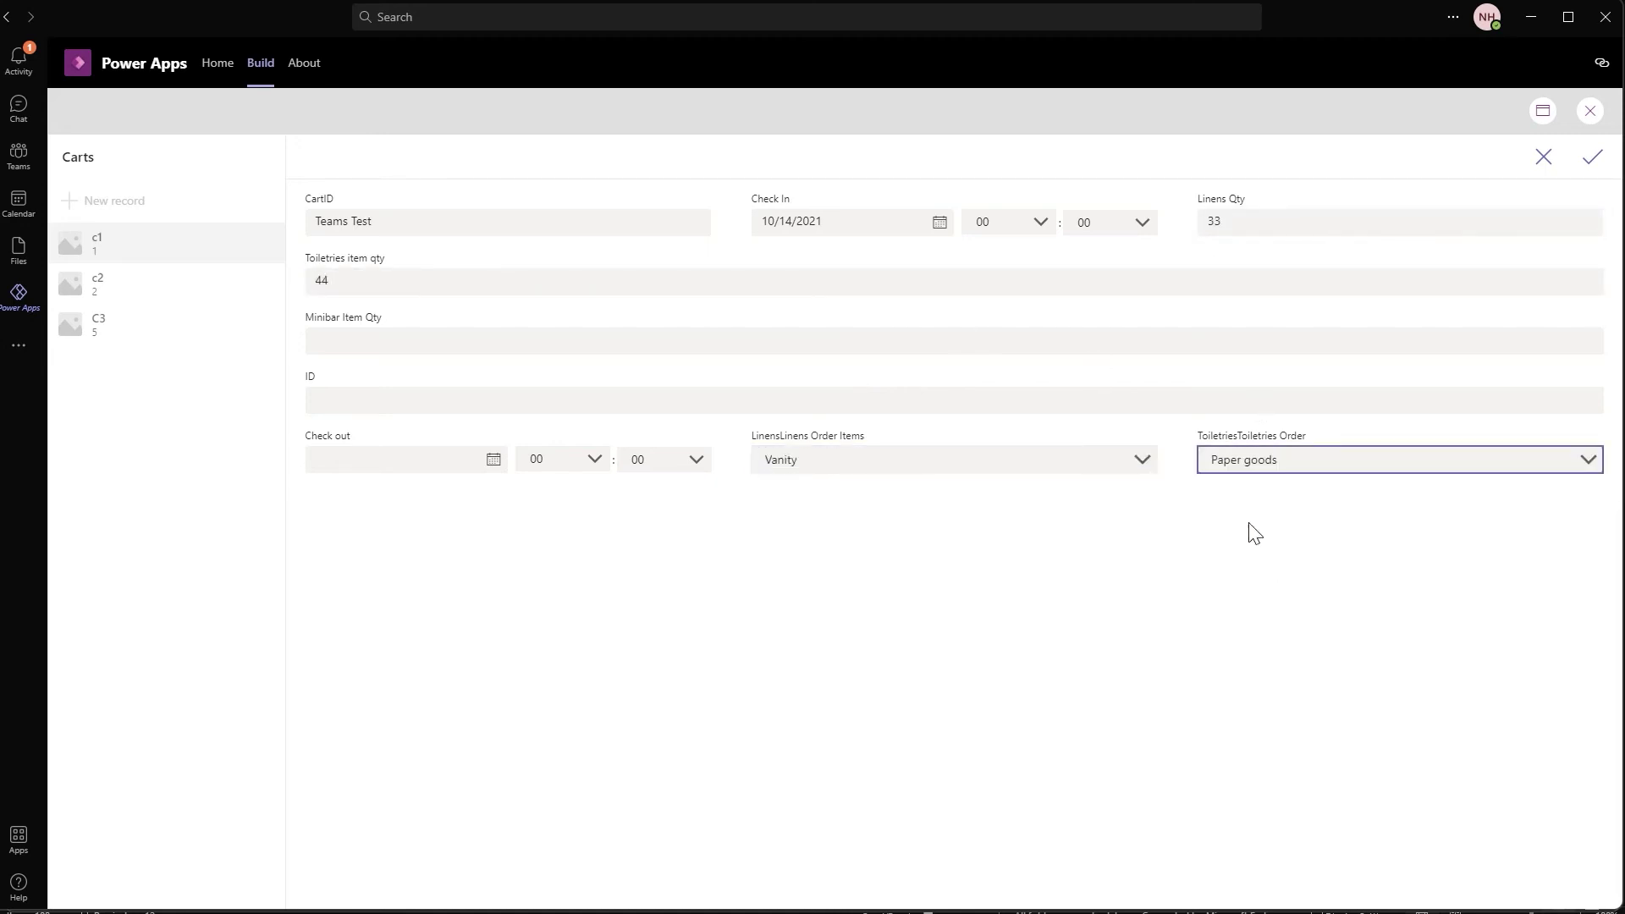
key("alt+Tab")
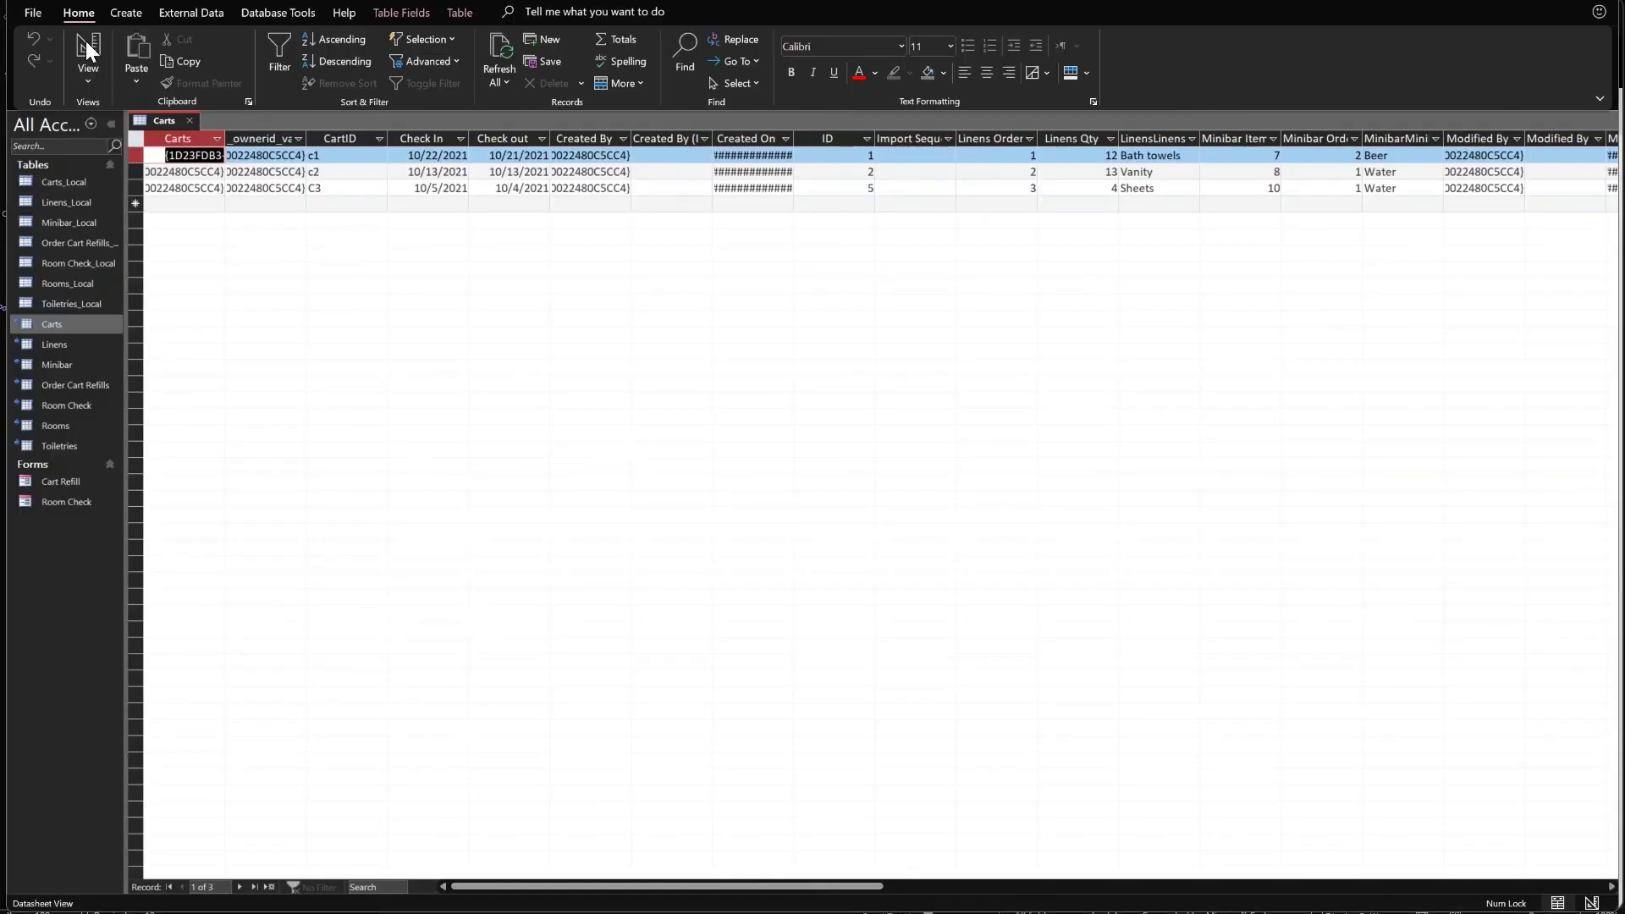
Refresh the Carts datasheet to show Teams Test and open the Cart Refill form.
left_click(501, 43)
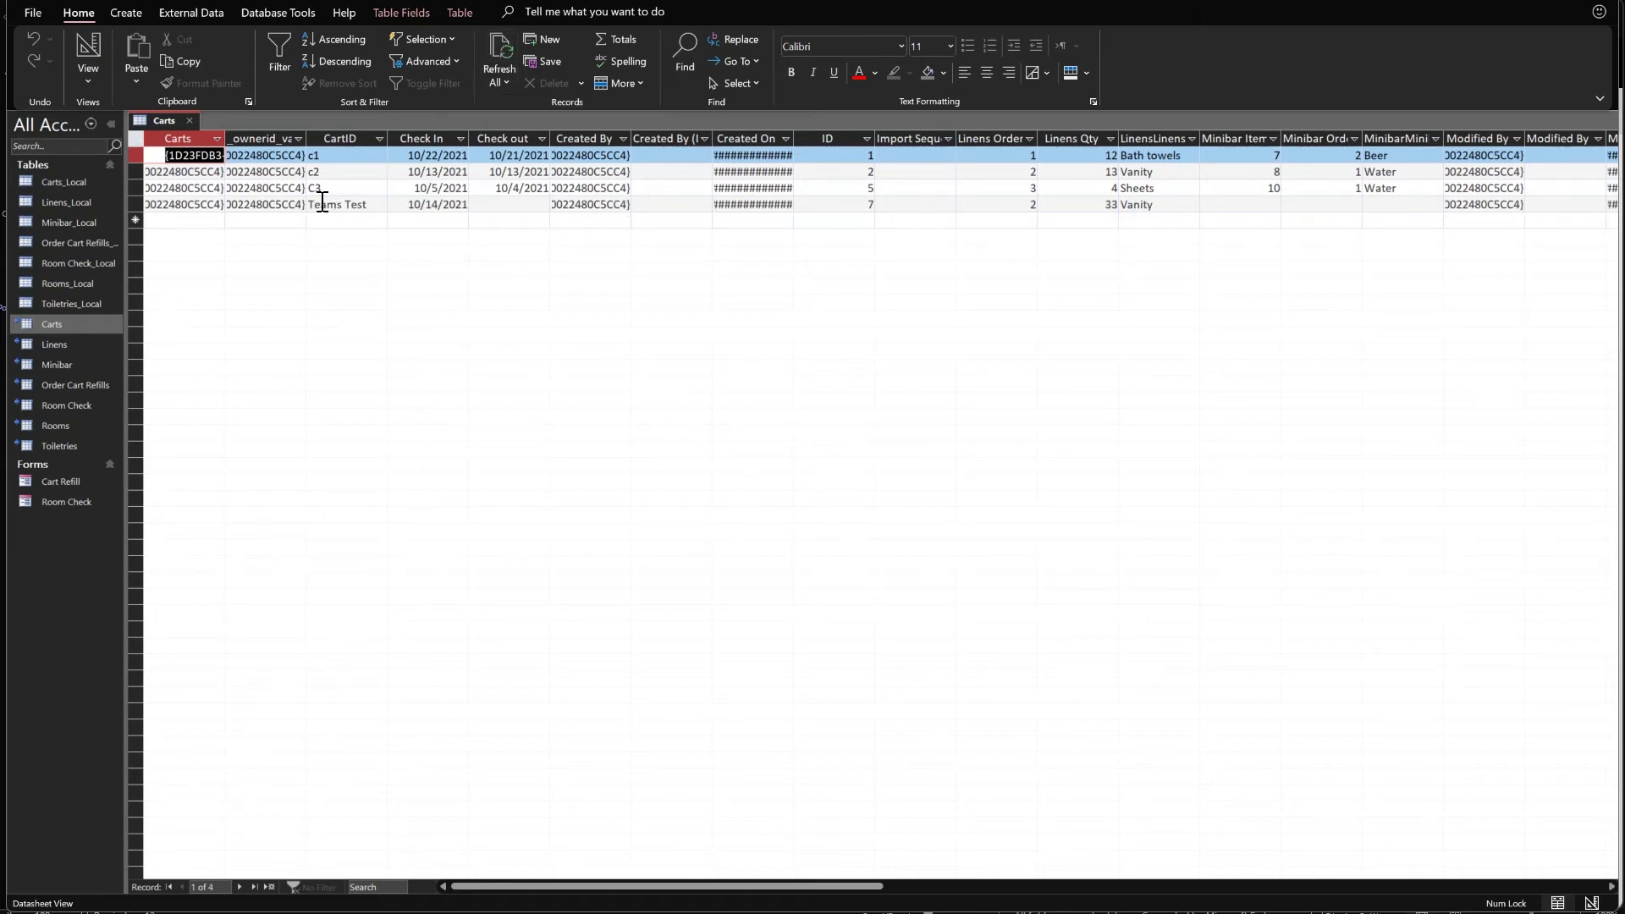
left_click(57, 479)
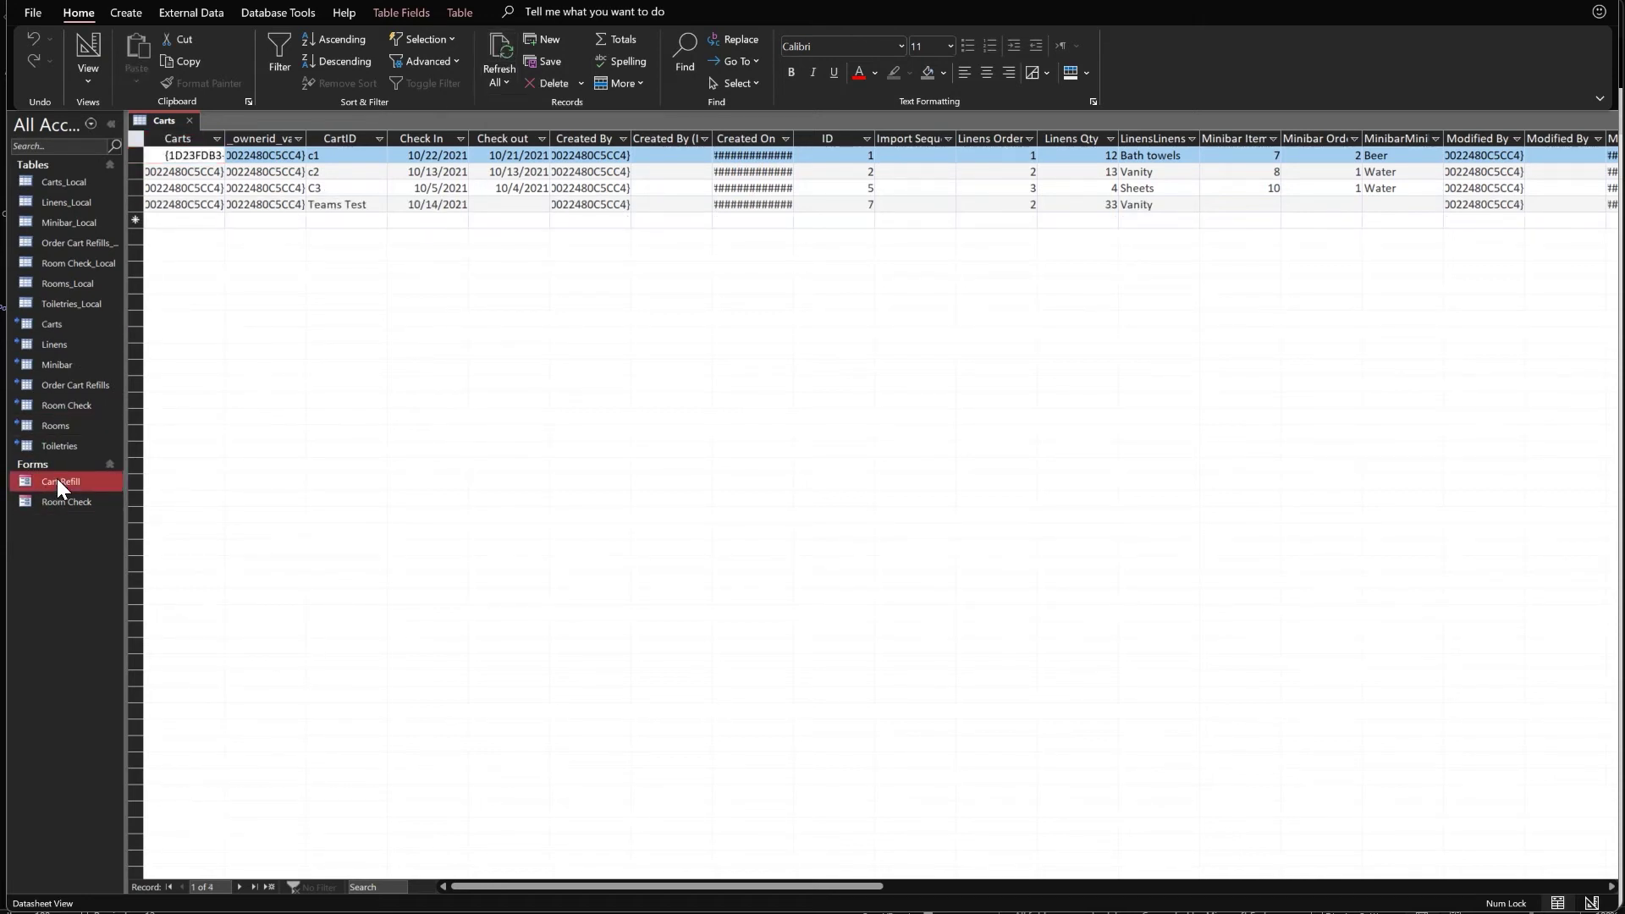
double_click(58, 479)
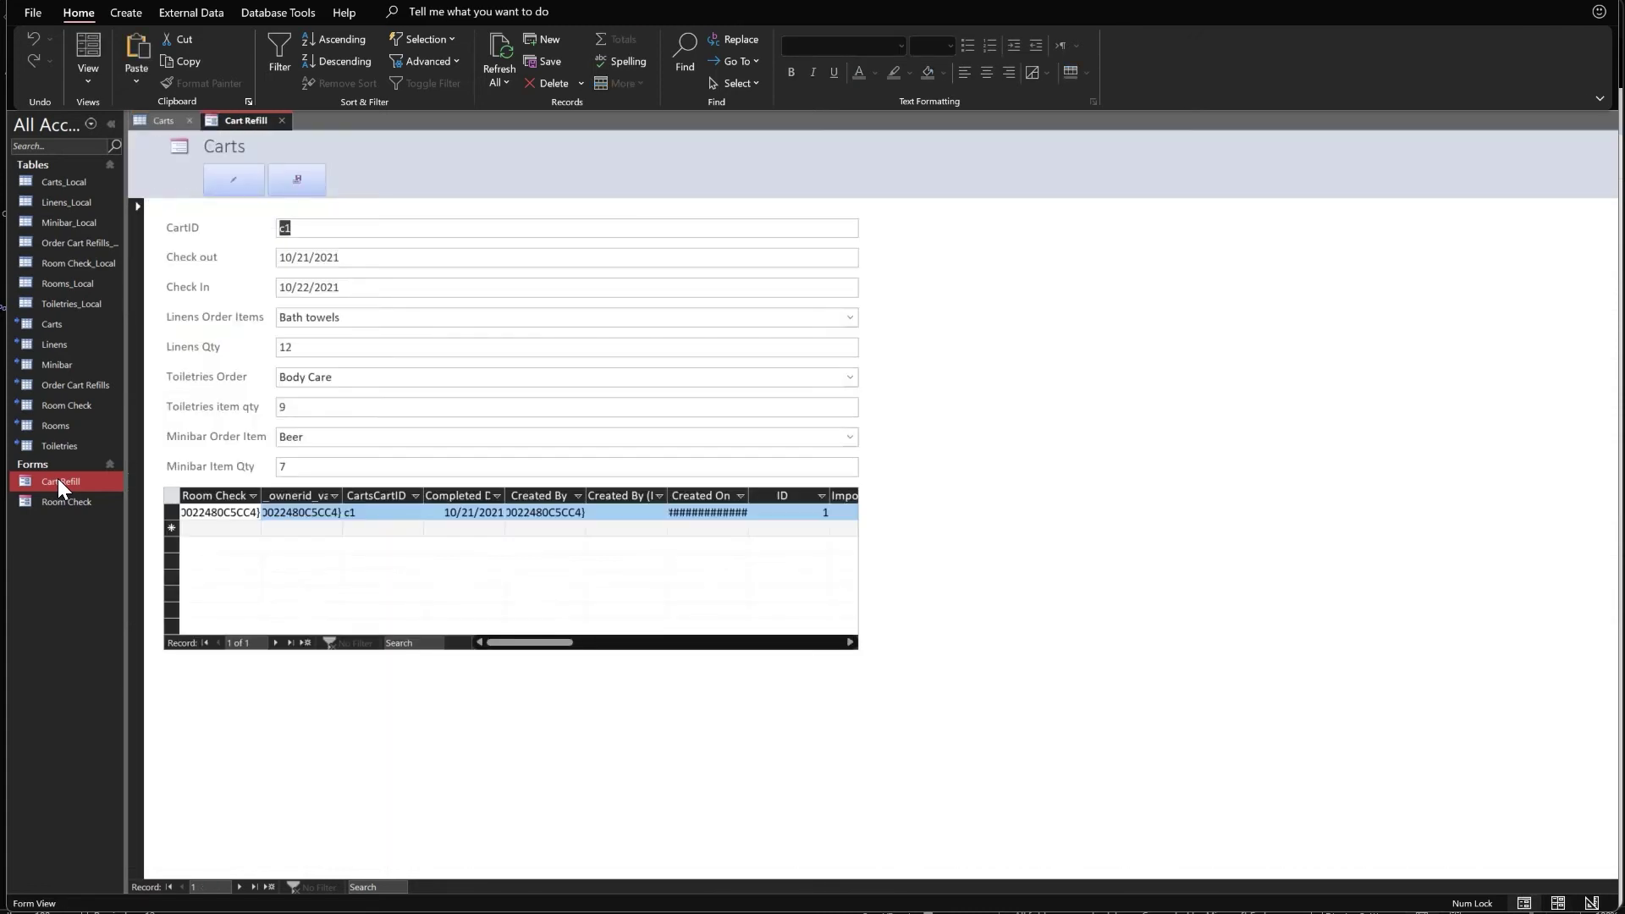
Add a new cart Access Teams with its check-out and check-in dates.
left_click(237, 185)
left_click(356, 227)
type("Access Teams")
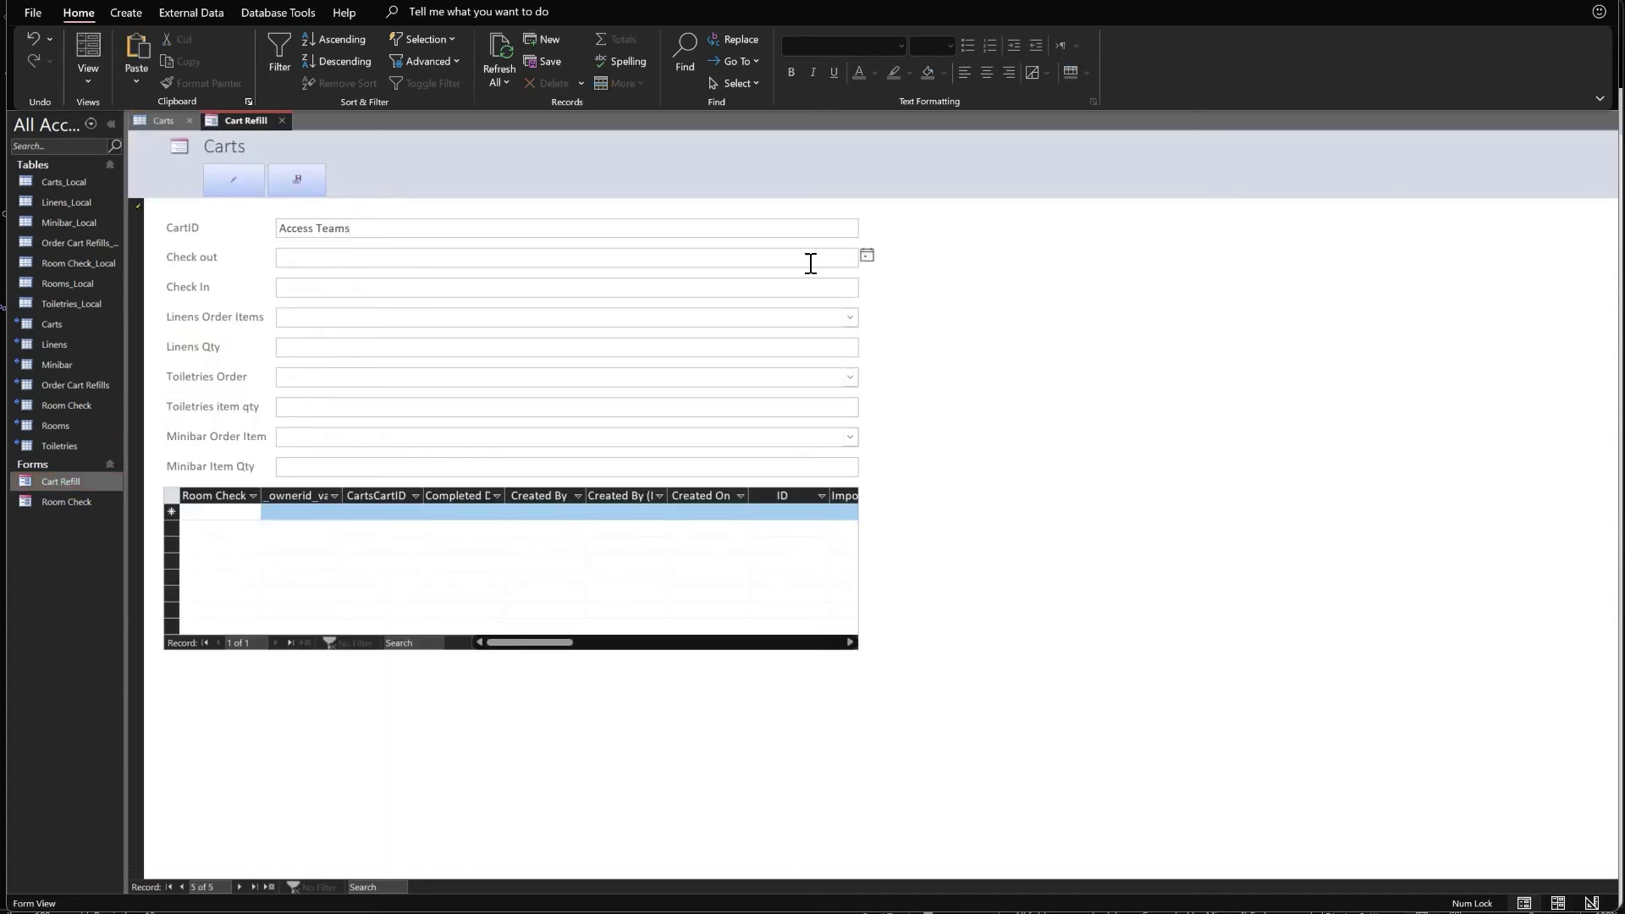
left_click(863, 257)
left_click(814, 339)
left_click(865, 286)
left_click(814, 398)
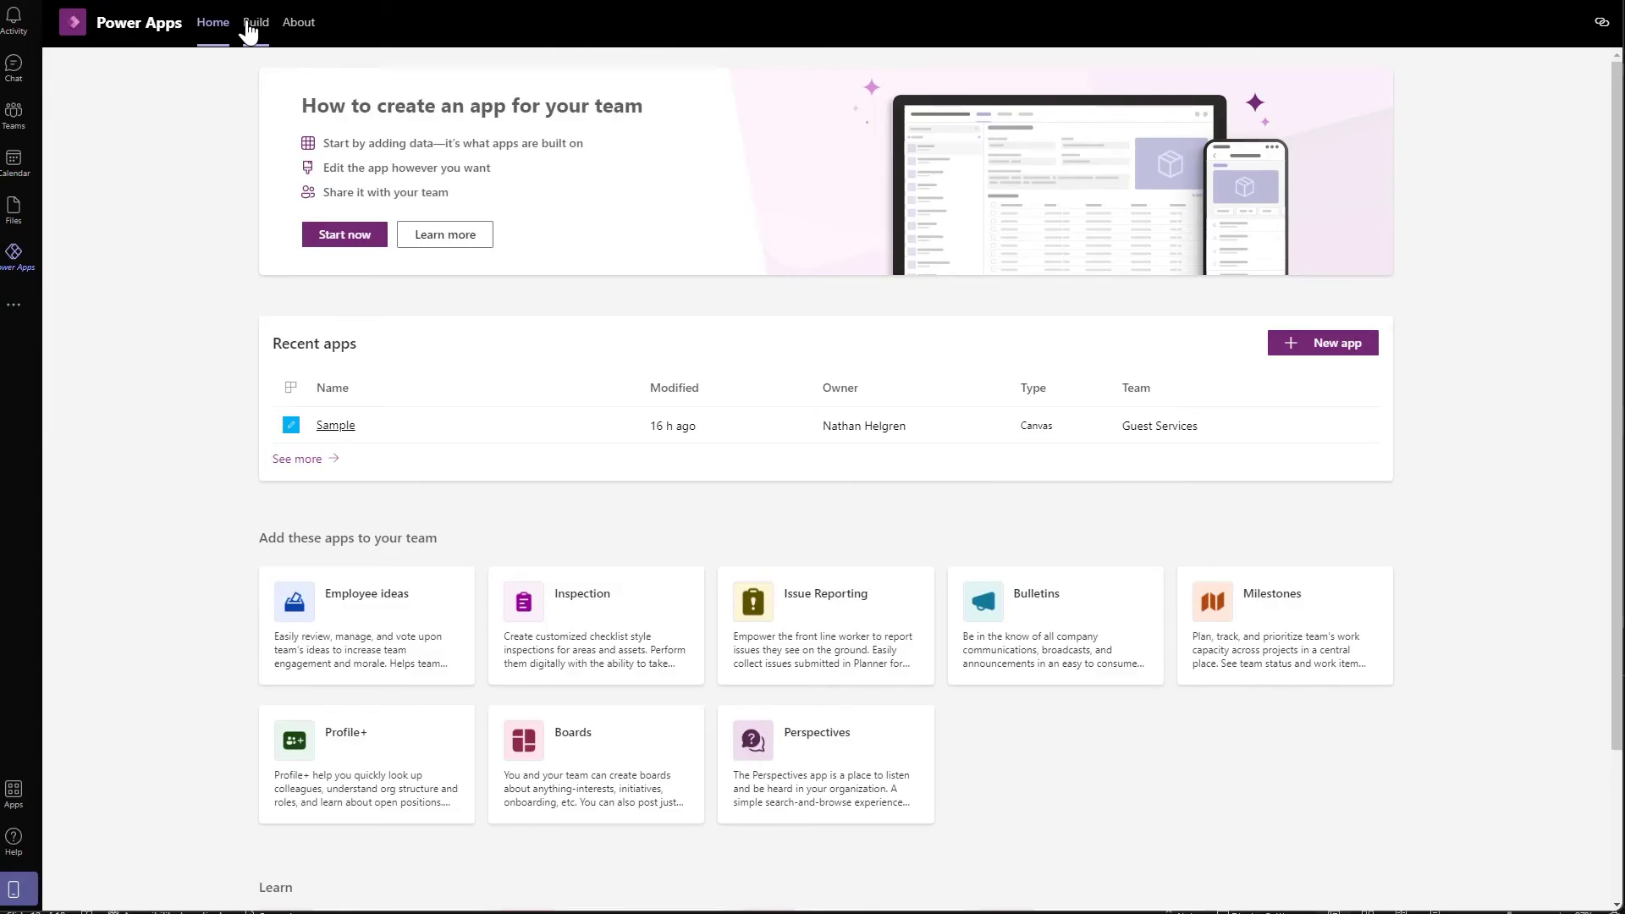
Open the Guest Services Carts table's rows, now including Access Teams and Teams Test.
left_click(249, 25)
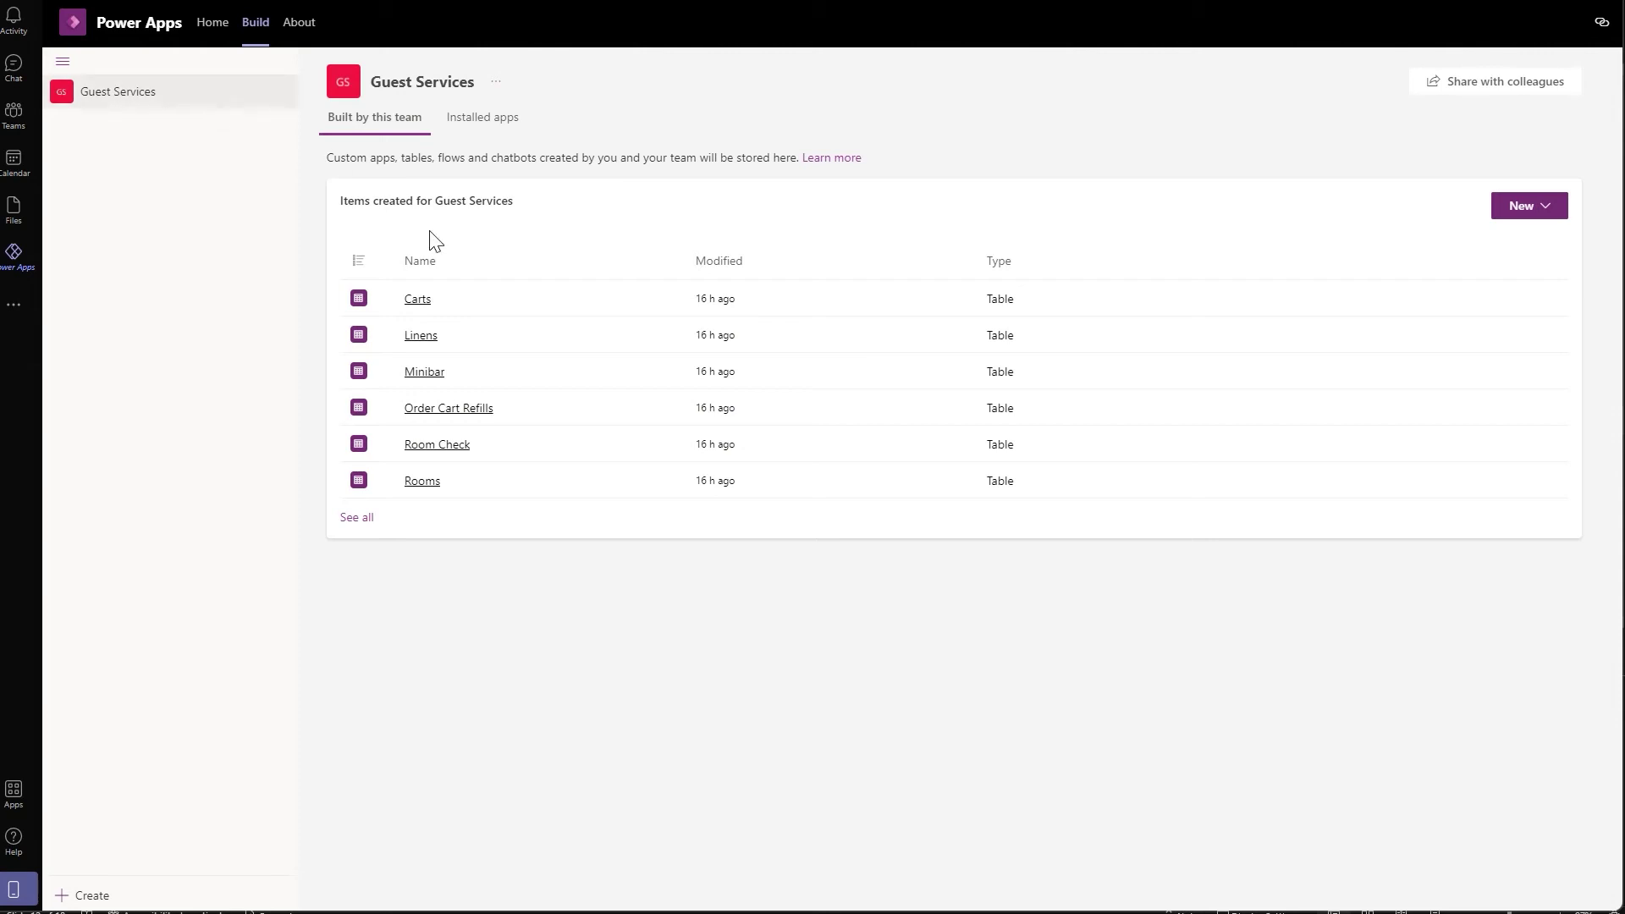
left_click(415, 302)
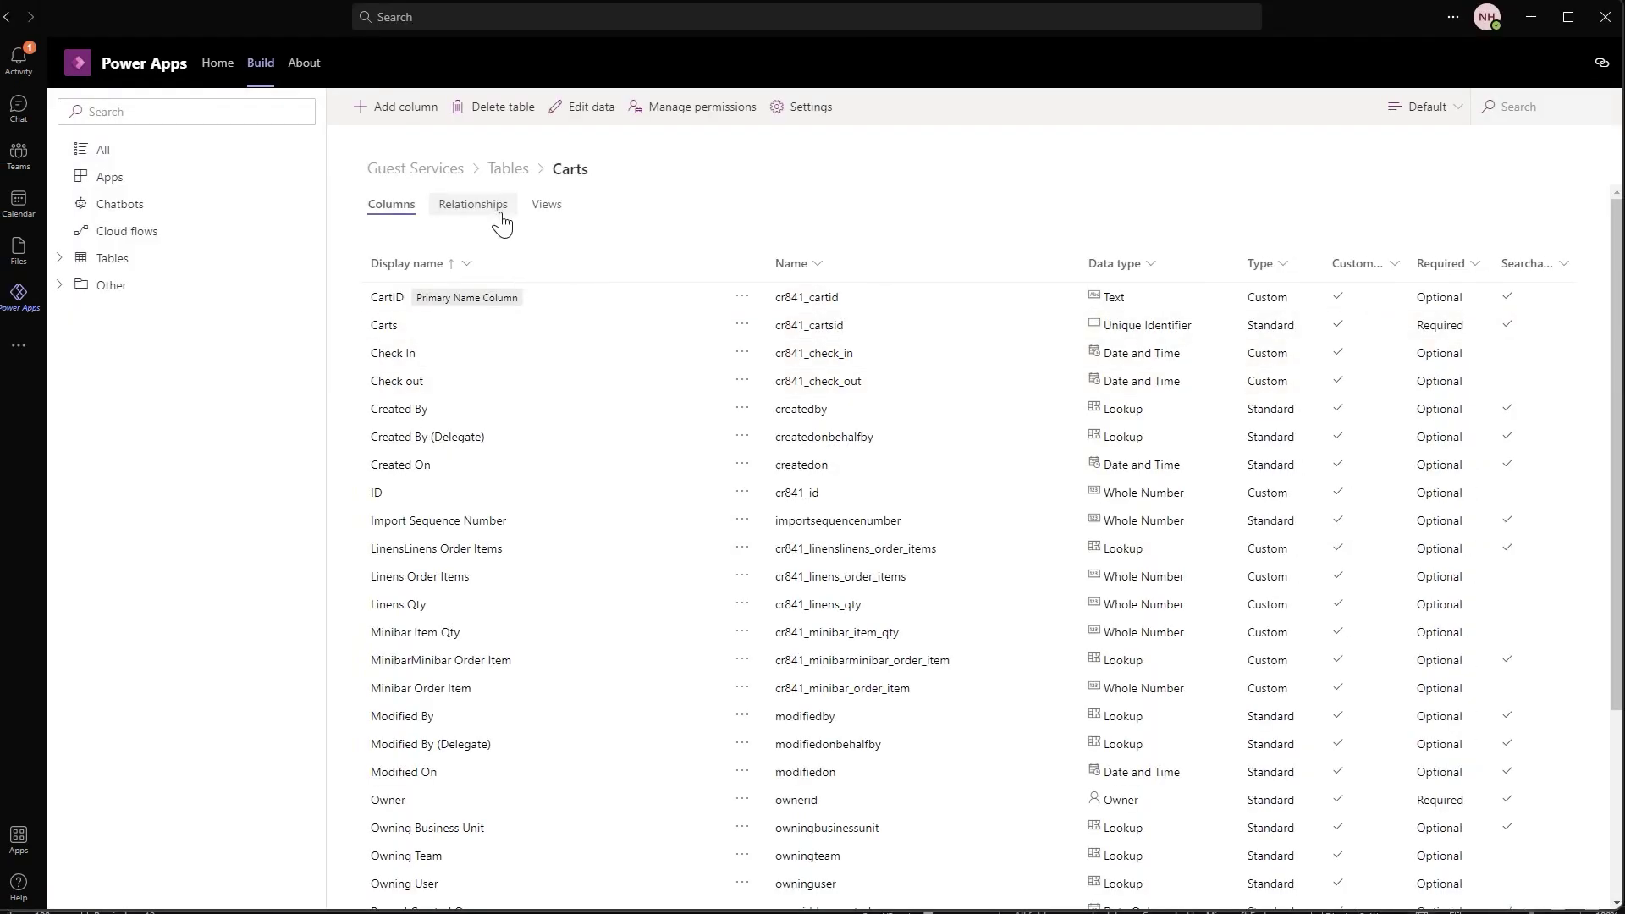
left_click(599, 119)
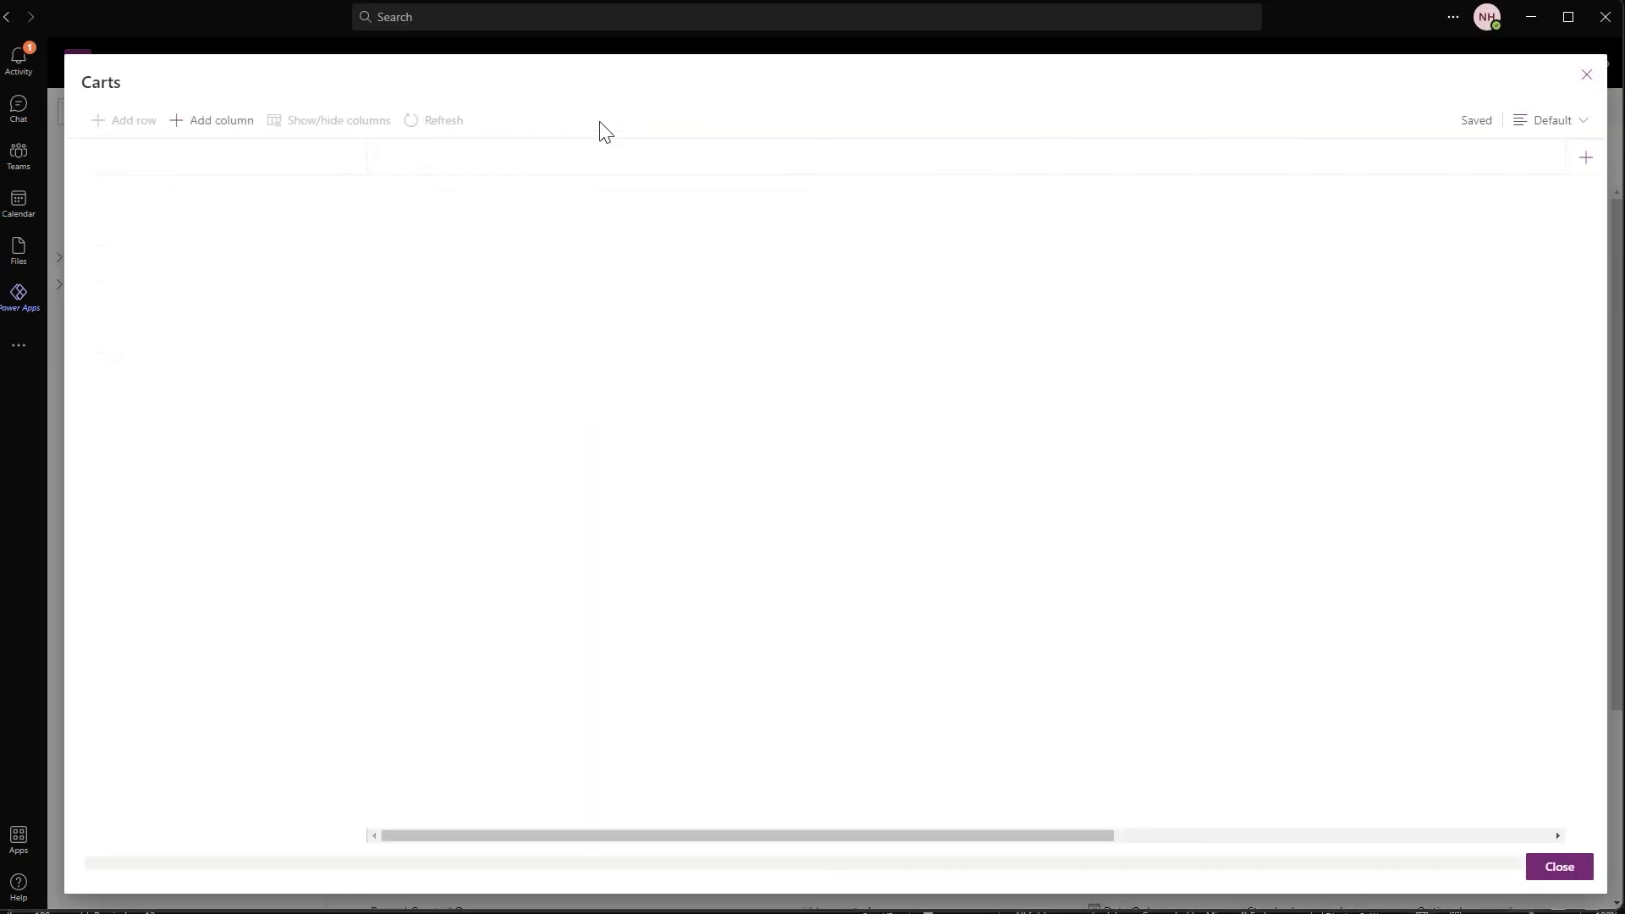